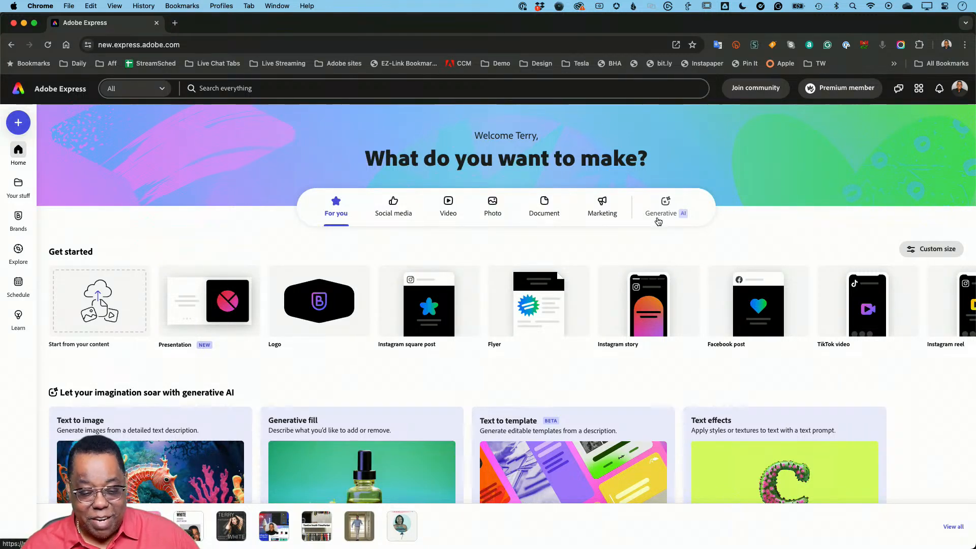
- Look over the home page's starting formats, generative AI tools and suggested quick actions
{"action": "mouse_move", "coordinate": [300, 312]}
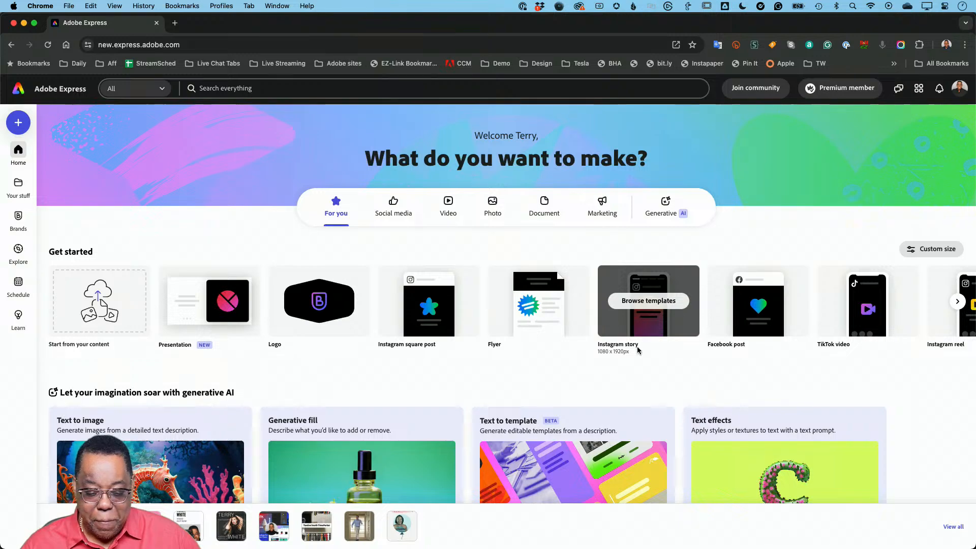
{"action": "scroll", "coordinate": [636, 348], "scroll_direction": "down", "scroll_amount": 5}
{"action": "scroll", "coordinate": [638, 350], "scroll_direction": "down", "scroll_amount": 3}
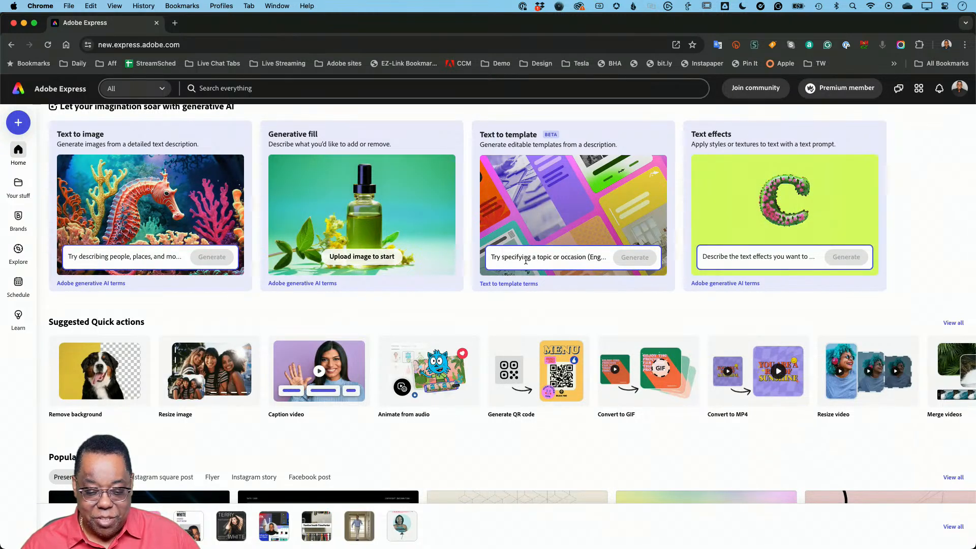
{"action": "scroll", "coordinate": [521, 261], "scroll_direction": "down", "scroll_amount": 2}
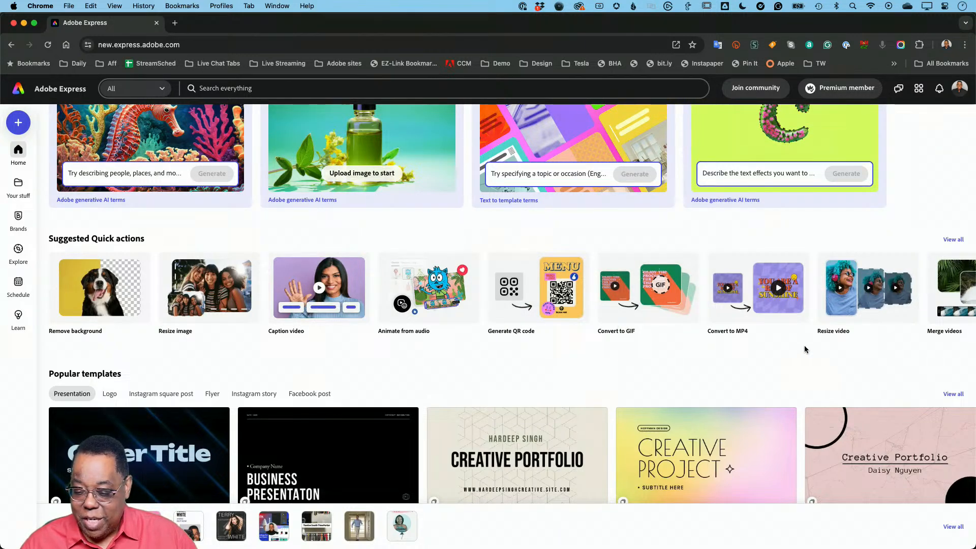
{"action": "scroll", "coordinate": [829, 307], "scroll_direction": "right", "scroll_amount": 5}
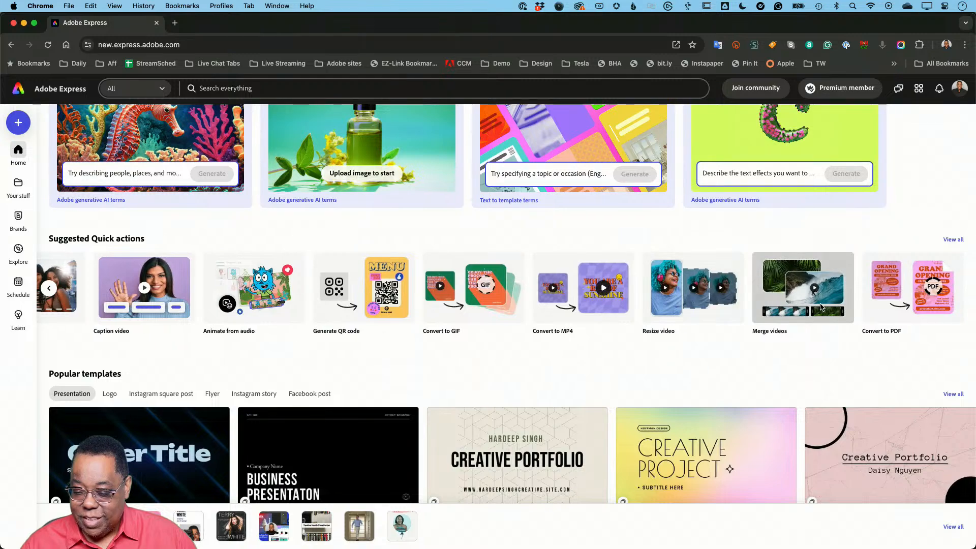
{"action": "scroll", "coordinate": [821, 307], "scroll_direction": "left", "scroll_amount": 5}
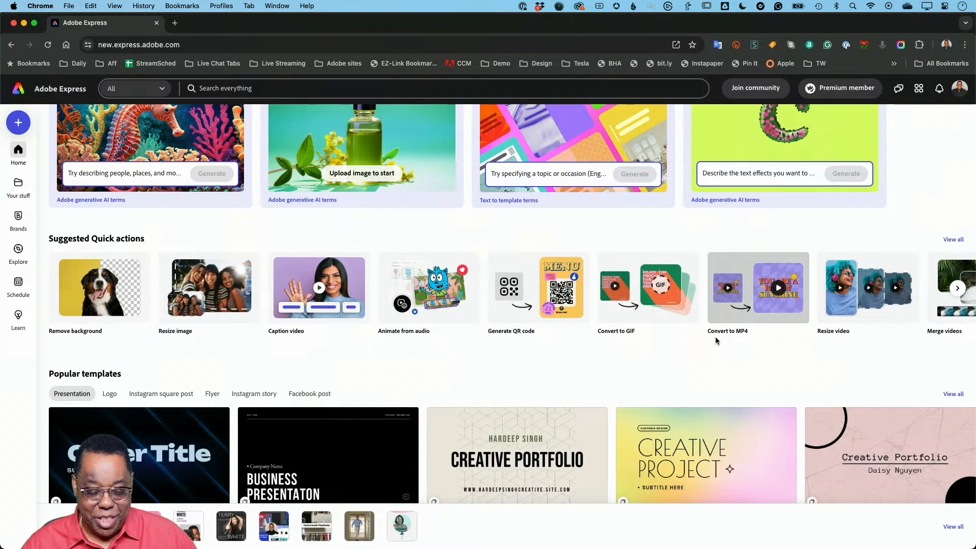
- Show the Instagram story designs among the popular templates and browse through the row
{"action": "scroll", "coordinate": [716, 341], "scroll_direction": "down", "scroll_amount": 1}
{"action": "scroll", "coordinate": [714, 339], "scroll_direction": "down", "scroll_amount": 3}
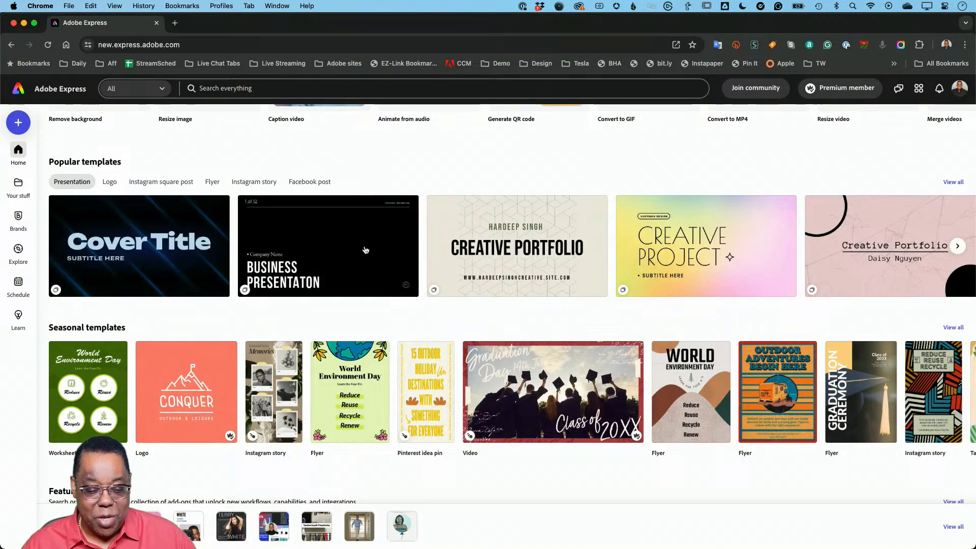
{"action": "left_click", "coordinate": [257, 182]}
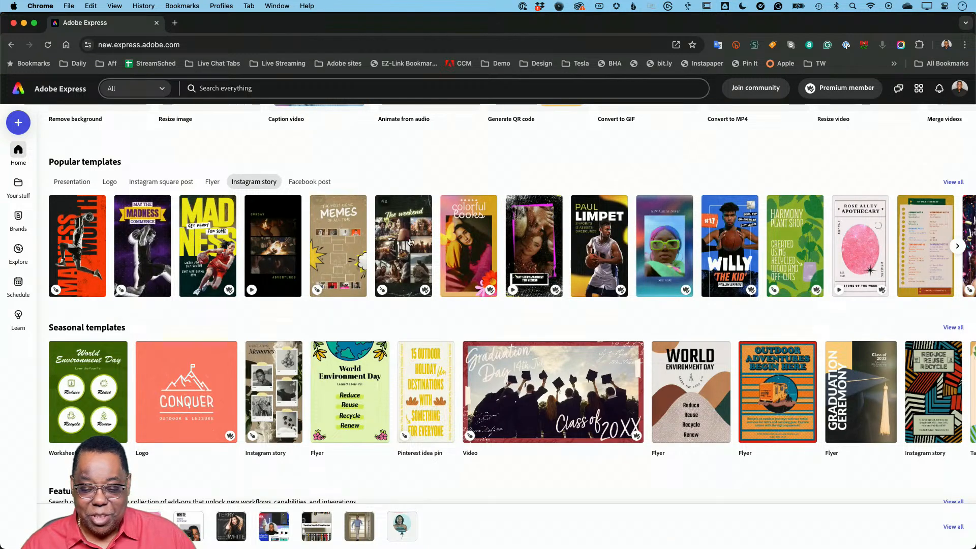
{"action": "mouse_move", "coordinate": [544, 257]}
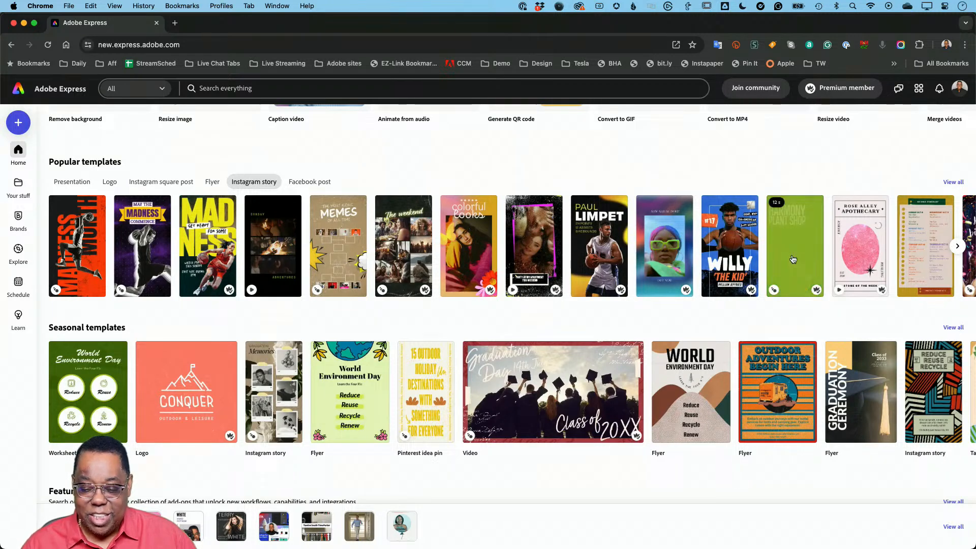
{"action": "scroll", "coordinate": [793, 259], "scroll_direction": "right", "scroll_amount": 3}
{"action": "scroll", "coordinate": [793, 260], "scroll_direction": "right", "scroll_amount": 5}
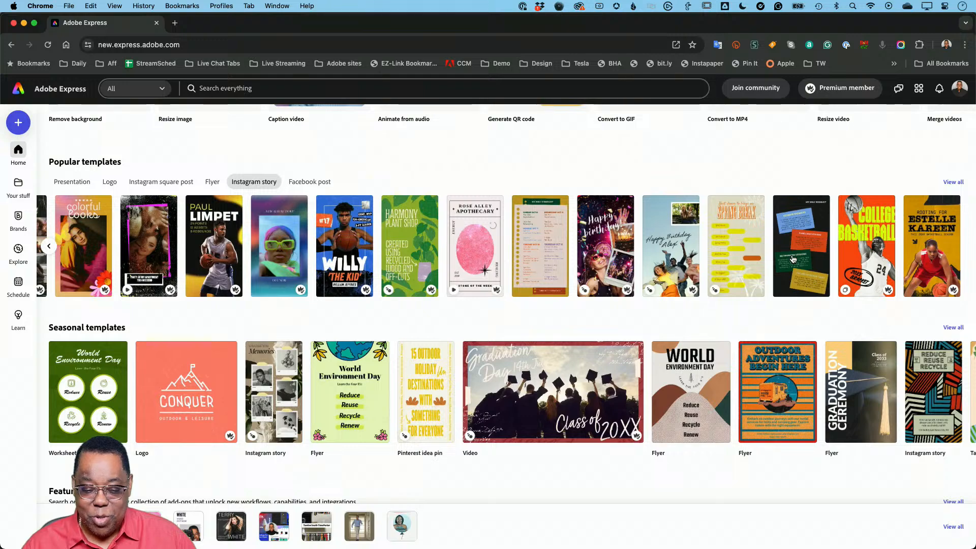
{"action": "scroll", "coordinate": [793, 260], "scroll_direction": "left", "scroll_amount": 5}
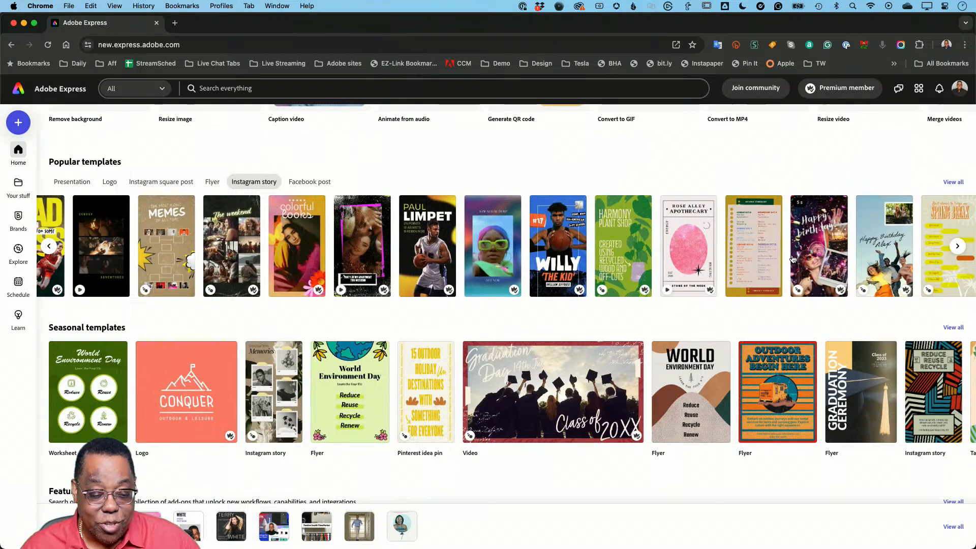
{"action": "scroll", "coordinate": [793, 260], "scroll_direction": "left", "scroll_amount": 4}
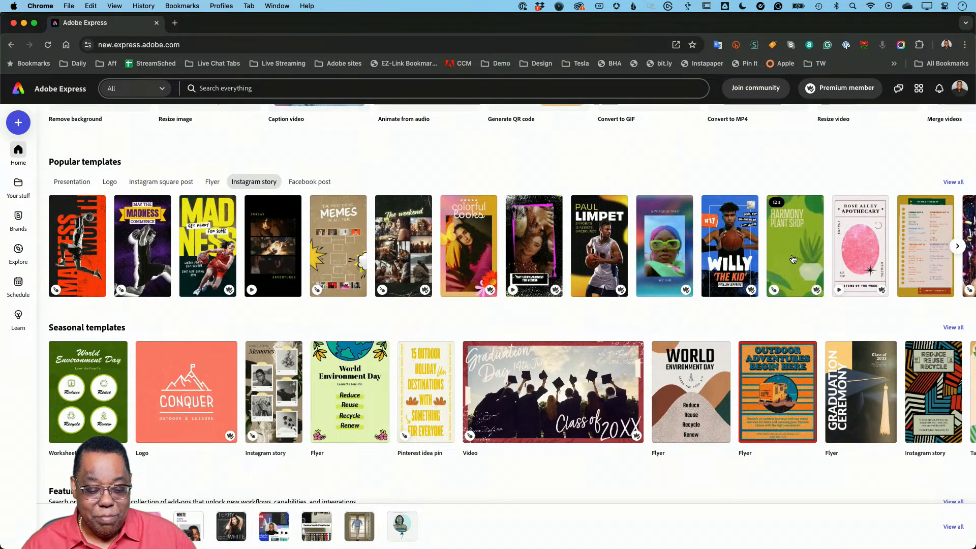
- Review the featured add-ons and the text to image, generative fill, text to template and text effects sections
{"action": "scroll", "coordinate": [596, 290], "scroll_direction": "down", "scroll_amount": 5}
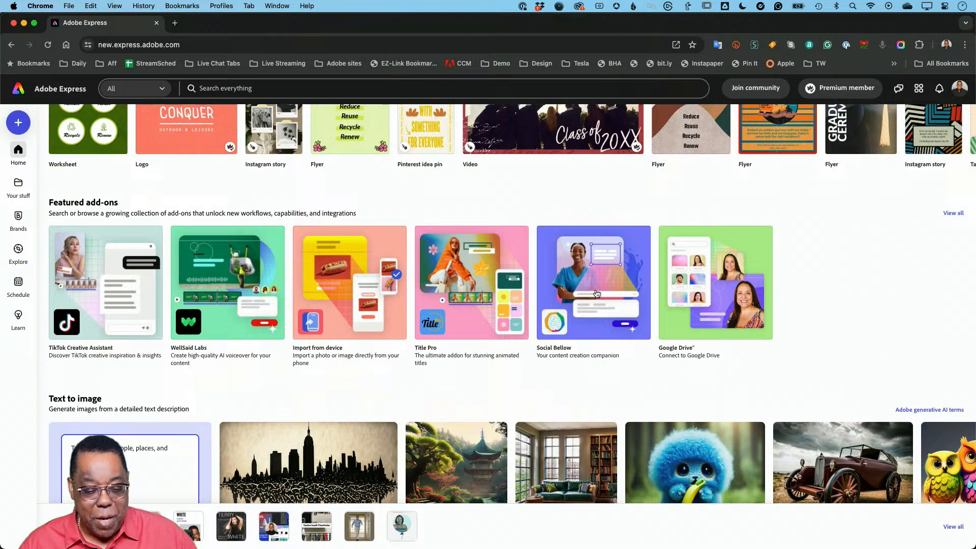
{"action": "scroll", "coordinate": [597, 293], "scroll_direction": "down", "scroll_amount": 1}
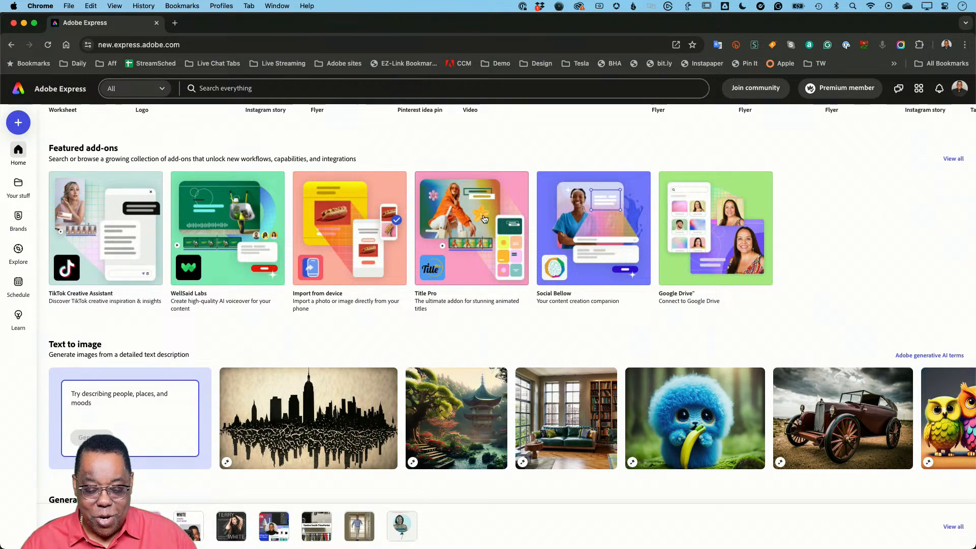
{"action": "scroll", "coordinate": [482, 226], "scroll_direction": "down", "scroll_amount": 1}
{"action": "scroll", "coordinate": [482, 226], "scroll_direction": "down", "scroll_amount": 12}
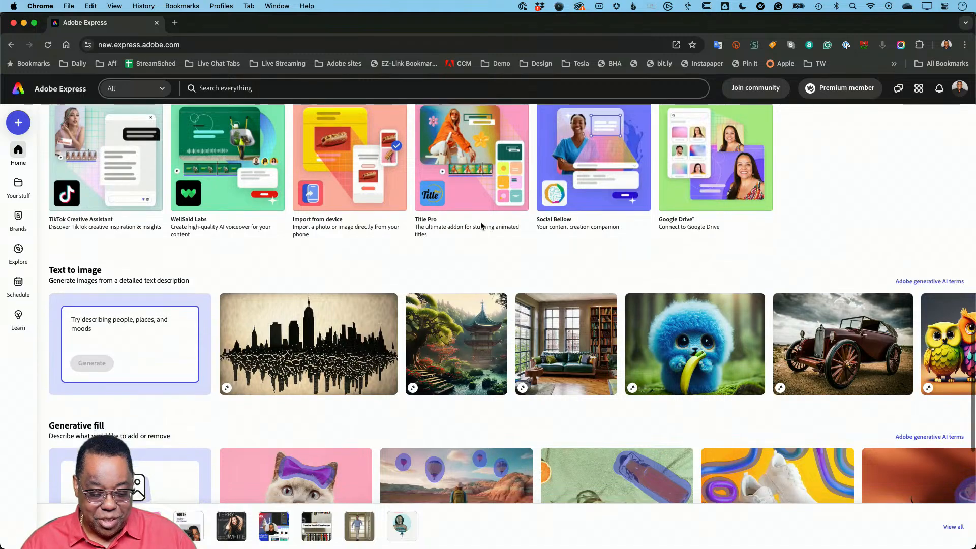
{"action": "scroll", "coordinate": [480, 227], "scroll_direction": "down", "scroll_amount": 3}
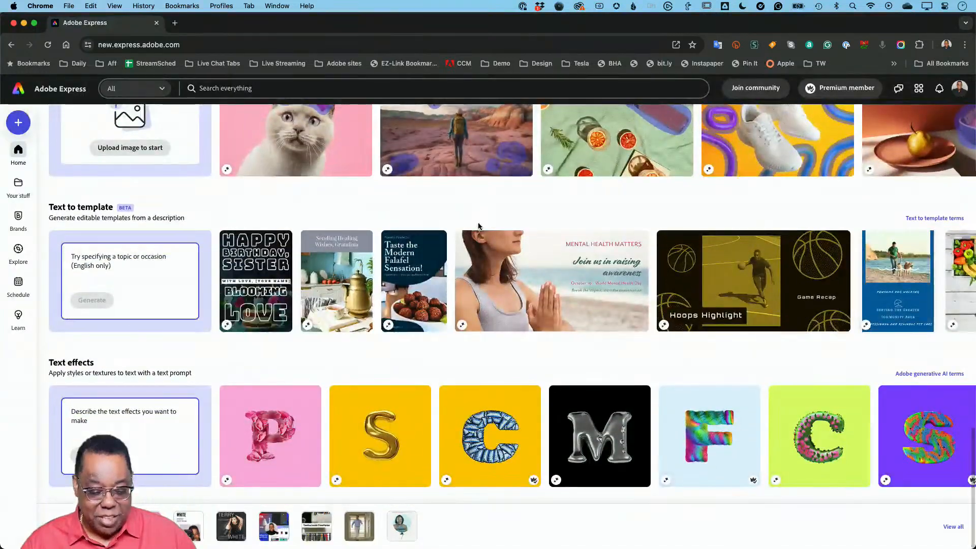
{"action": "scroll", "coordinate": [479, 227], "scroll_direction": "up", "scroll_amount": 18}
{"action": "scroll", "coordinate": [479, 227], "scroll_direction": "up", "scroll_amount": 20}
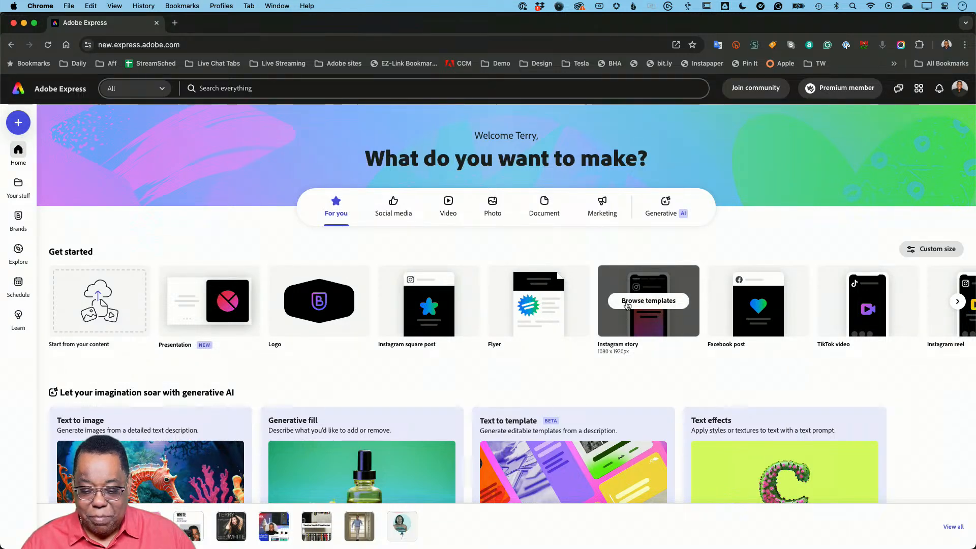
- Start a new Instagram story by browsing the templates offered for that format
{"action": "left_click", "coordinate": [673, 304]}
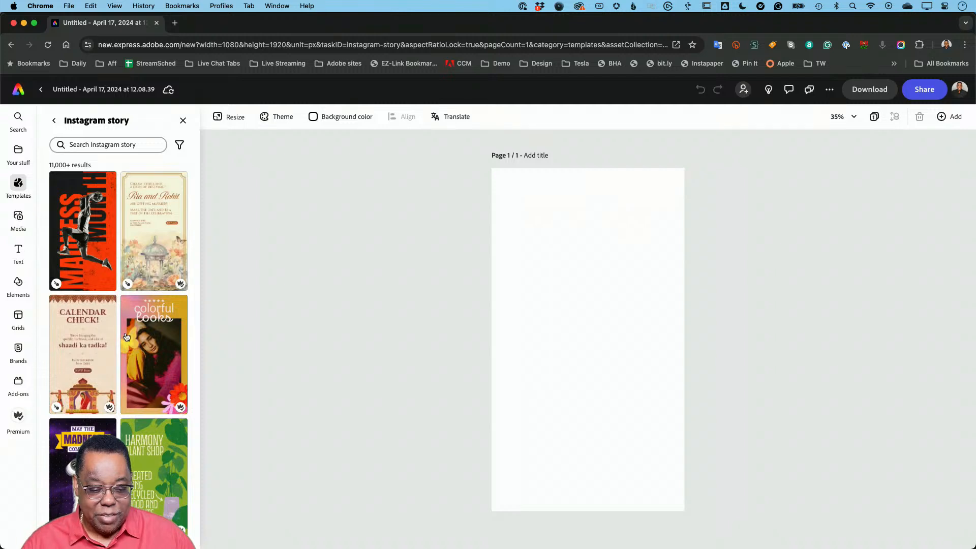
{"action": "scroll", "coordinate": [126, 351], "scroll_direction": "down", "scroll_amount": 5}
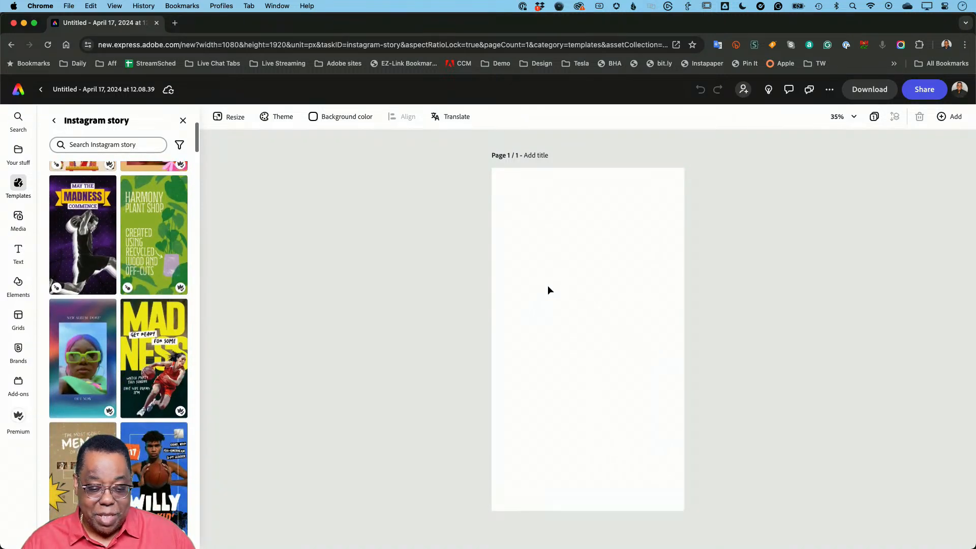
{"action": "mouse_move", "coordinate": [97, 260]}
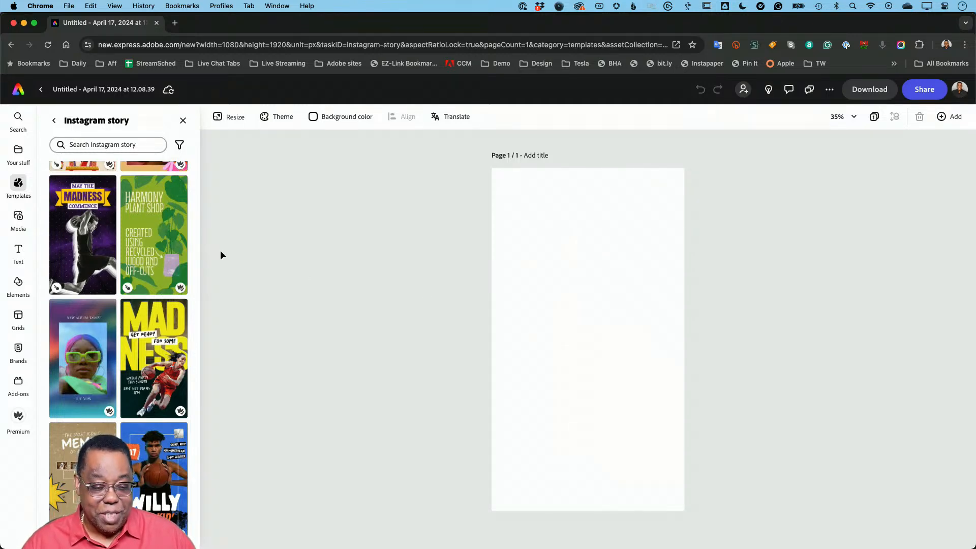
{"action": "scroll", "coordinate": [153, 229], "scroll_direction": "up", "scroll_amount": 5}
- Search the Instagram story templates for "photography"
{"action": "left_click", "coordinate": [107, 144]}
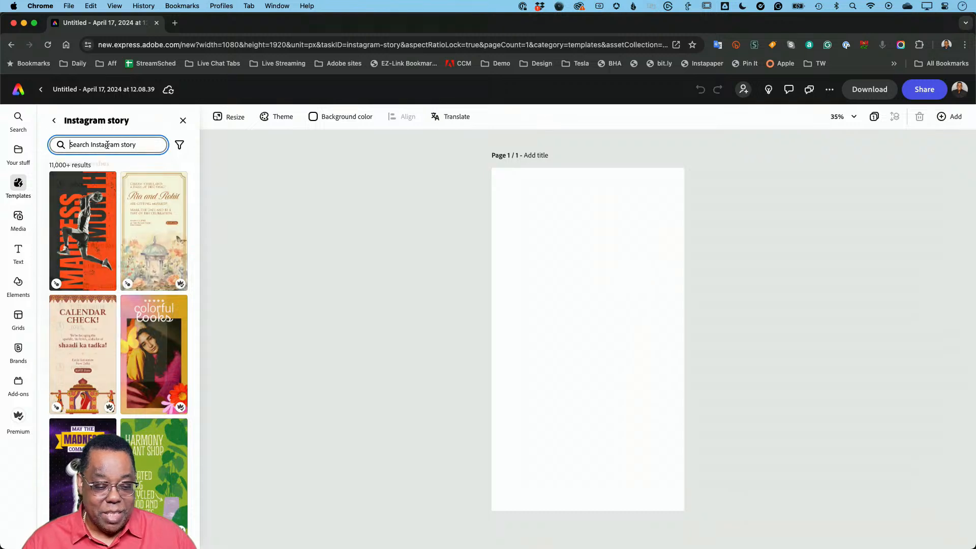
{"action": "type", "text": "photog"}
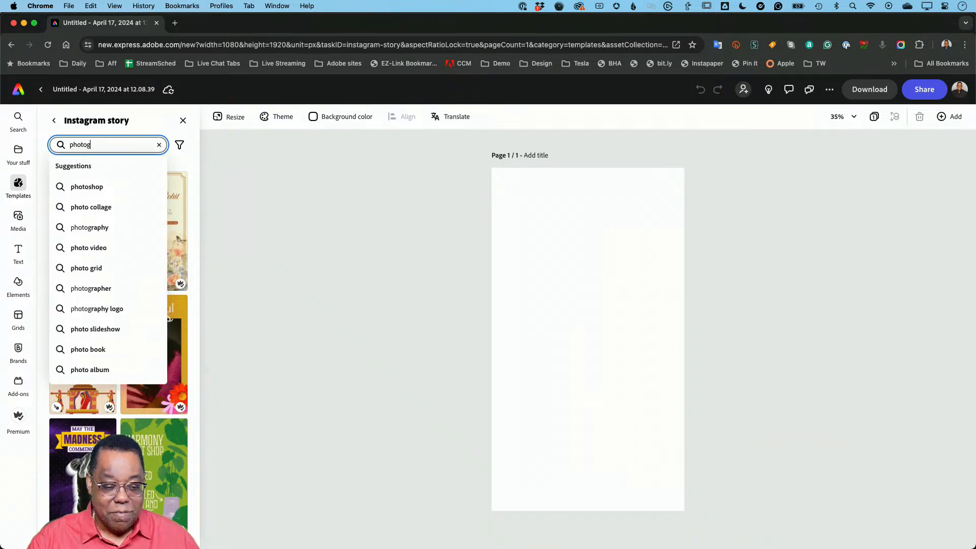
{"action": "type", "text": "raphy"}
{"action": "key", "text": "Return"}
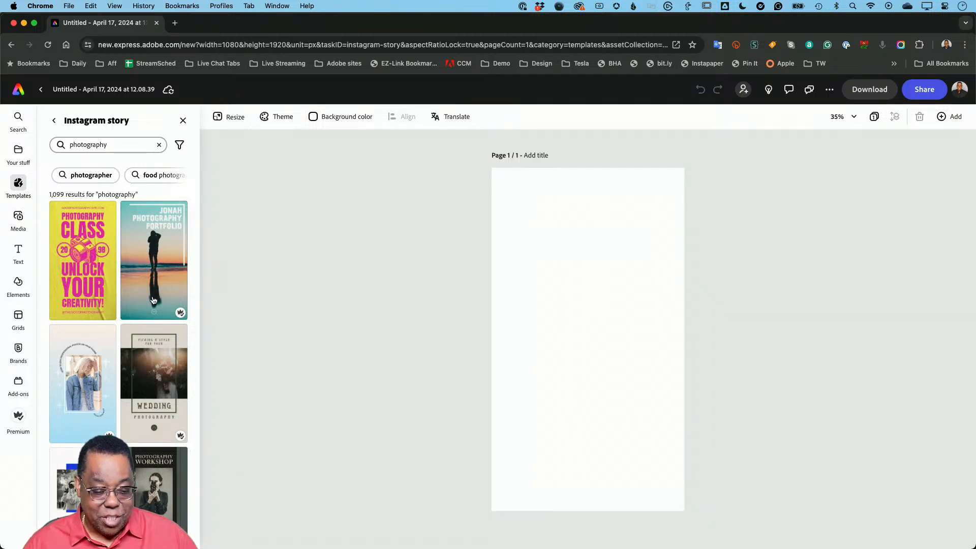
- Browse the photography templates for a suitable Instagram story design
{"action": "scroll", "coordinate": [153, 301], "scroll_direction": "down", "scroll_amount": 10}
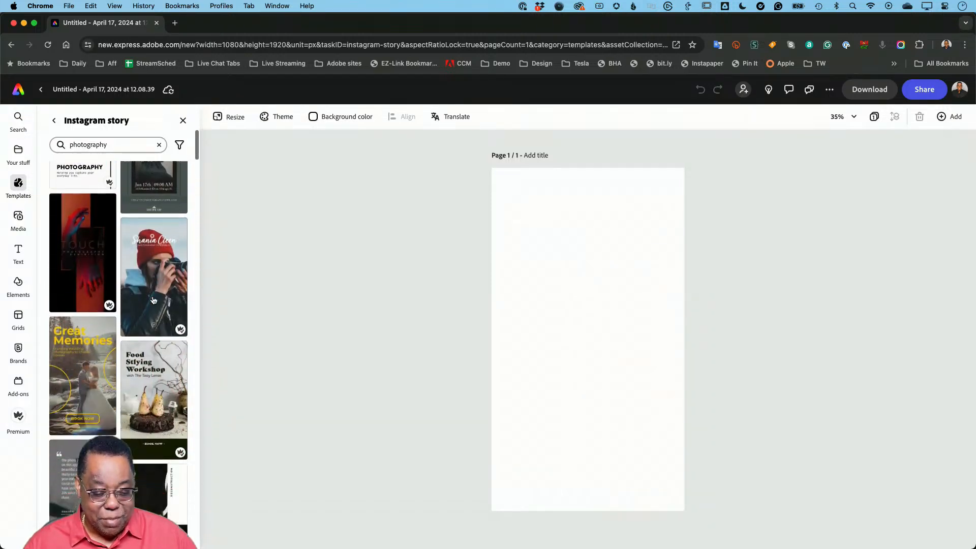
{"action": "scroll", "coordinate": [153, 300], "scroll_direction": "down", "scroll_amount": 15}
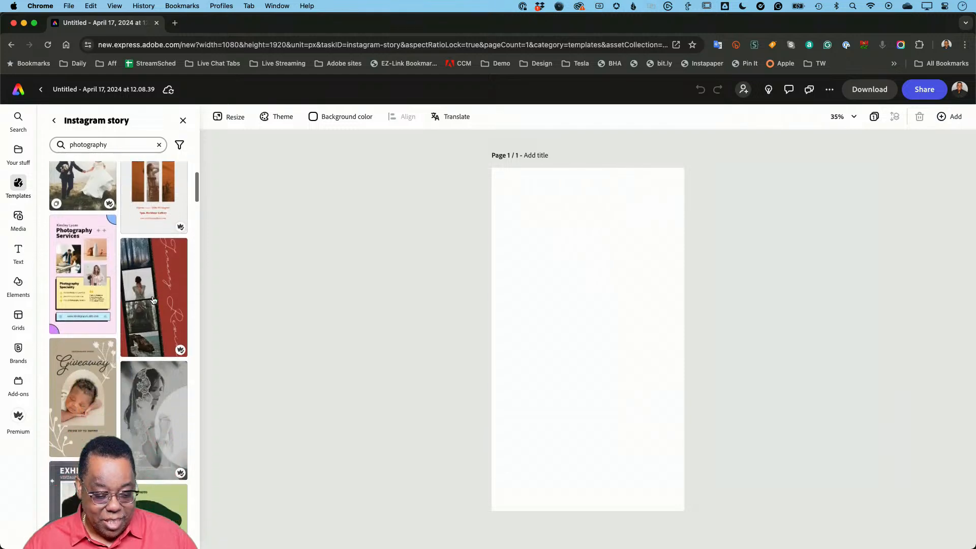
{"action": "scroll", "coordinate": [153, 301], "scroll_direction": "down", "scroll_amount": 15}
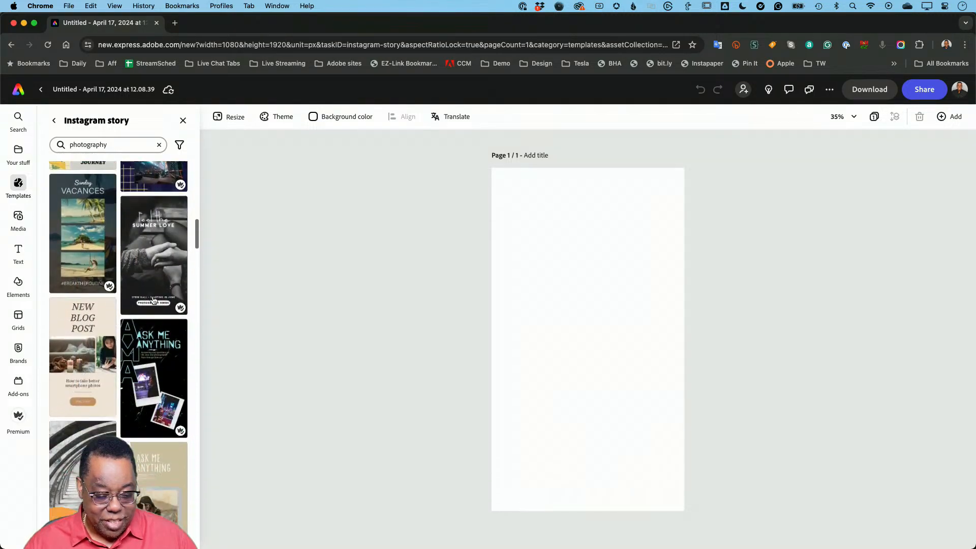
{"action": "scroll", "coordinate": [153, 300], "scroll_direction": "down", "scroll_amount": 15}
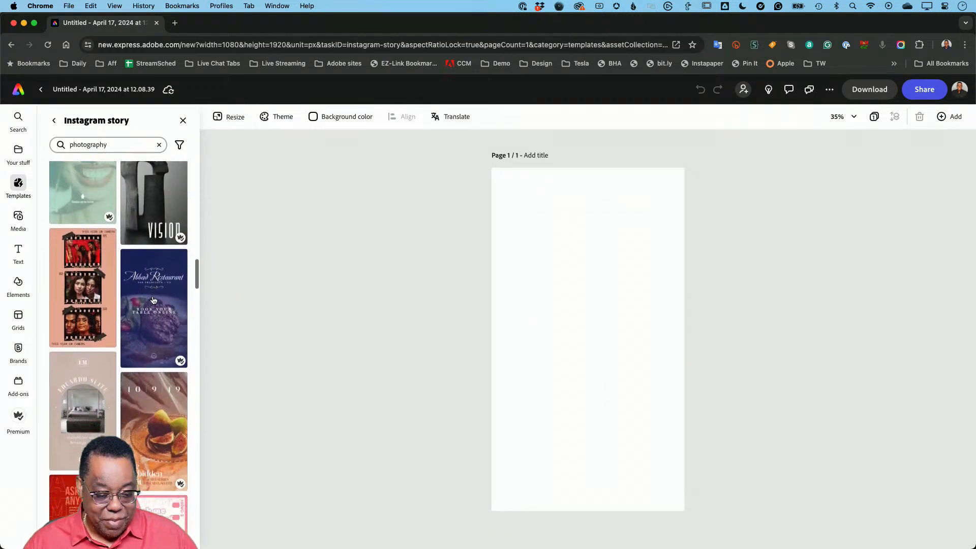
{"action": "scroll", "coordinate": [153, 301], "scroll_direction": "down", "scroll_amount": 15}
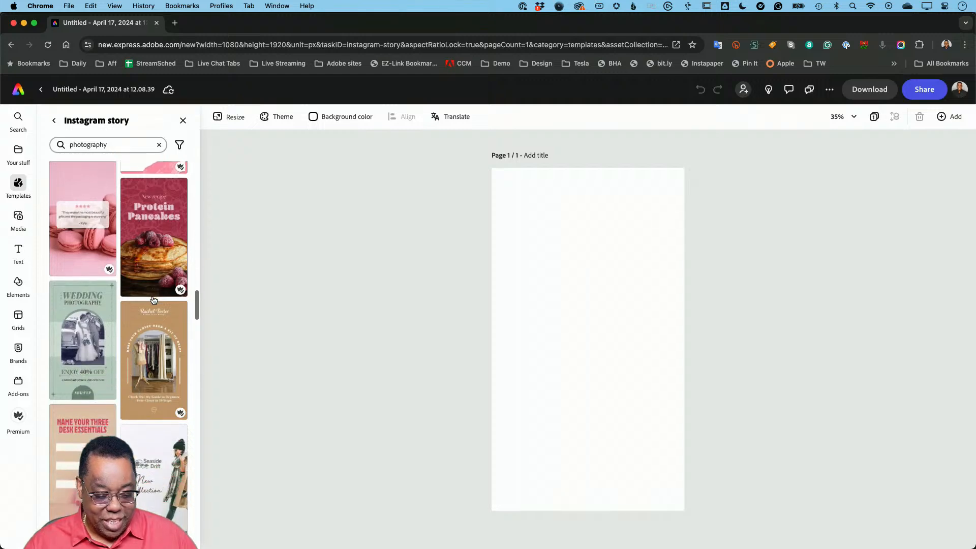
{"action": "scroll", "coordinate": [153, 300], "scroll_direction": "down", "scroll_amount": 15}
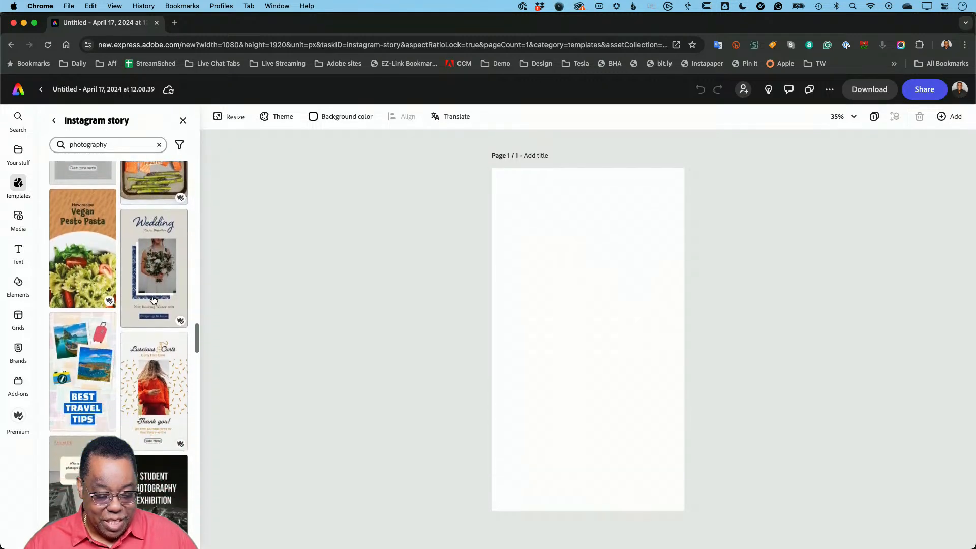
{"action": "scroll", "coordinate": [153, 300], "scroll_direction": "down", "scroll_amount": 5}
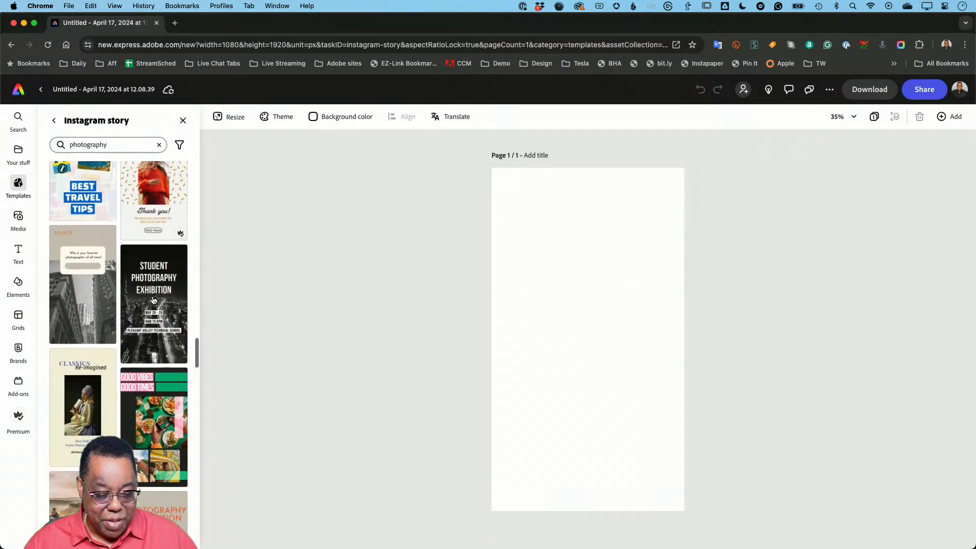
{"action": "scroll", "coordinate": [153, 301], "scroll_direction": "up", "scroll_amount": 15}
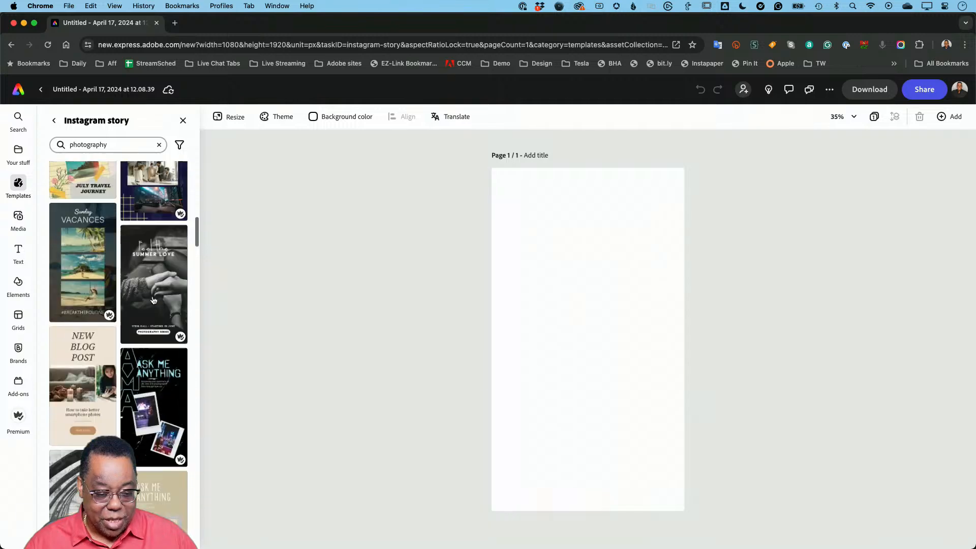
{"action": "scroll", "coordinate": [153, 300], "scroll_direction": "up", "scroll_amount": 10}
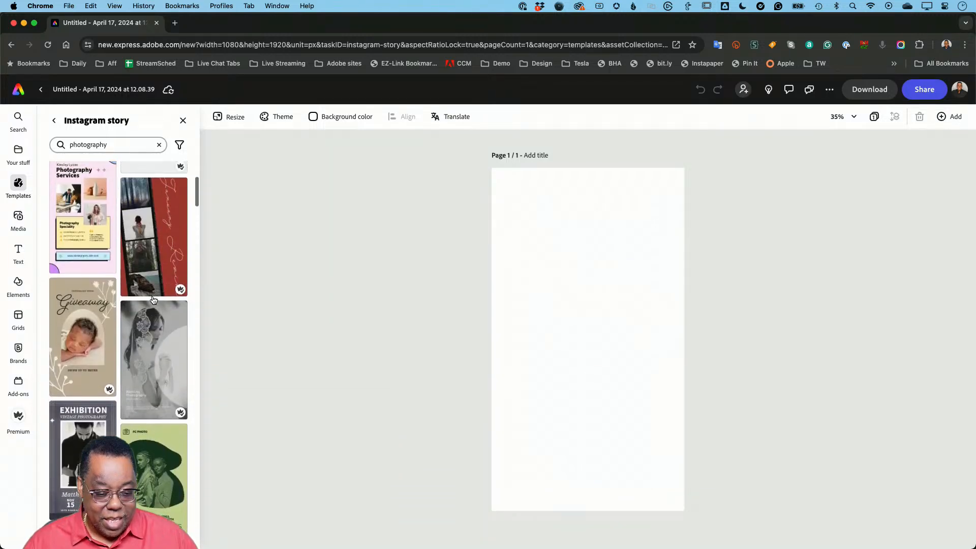
{"action": "scroll", "coordinate": [153, 300], "scroll_direction": "up", "scroll_amount": 10}
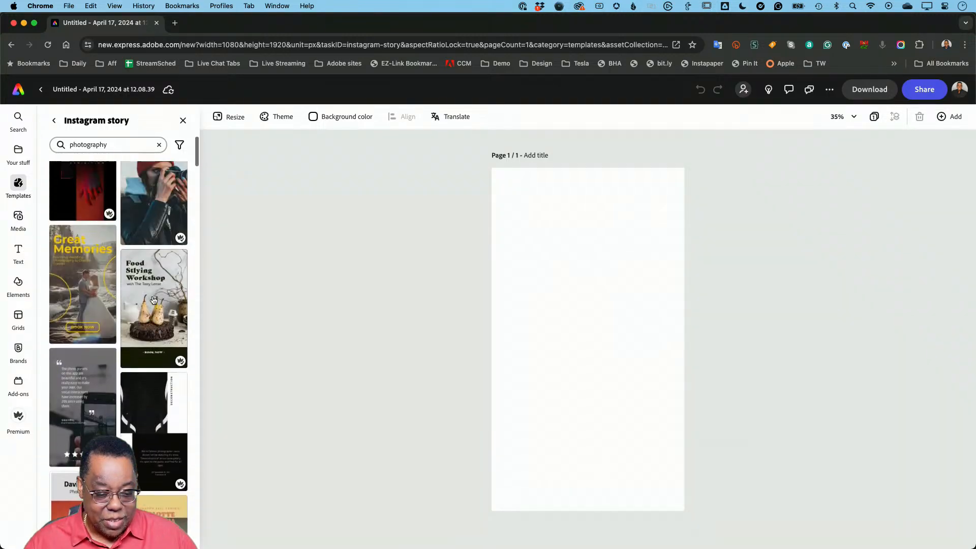
{"action": "scroll", "coordinate": [153, 300], "scroll_direction": "up", "scroll_amount": 10}
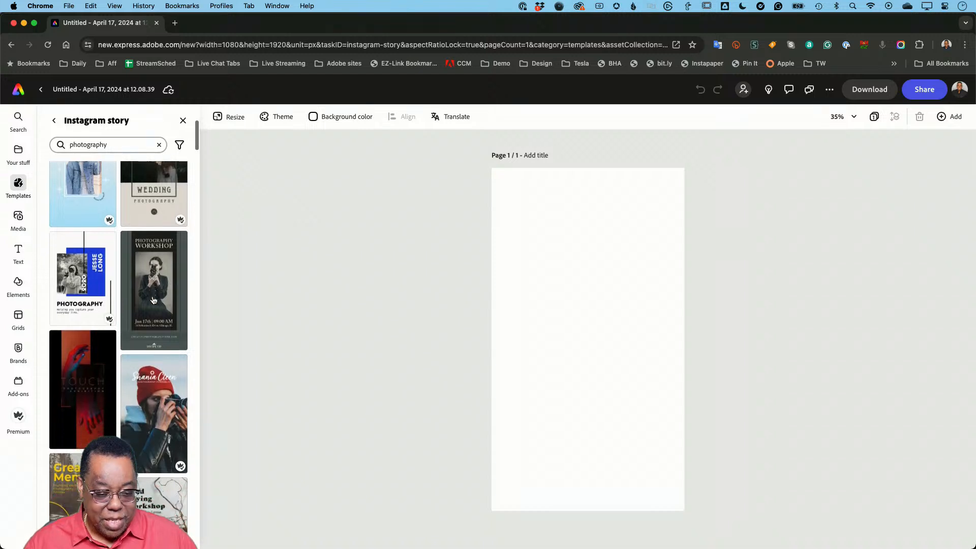
- Try the photography portfolio template with the red beanie, and replace it with the dark Photography Workshop template
{"action": "scroll", "coordinate": [153, 300], "scroll_direction": "down", "scroll_amount": 1}
{"action": "left_click", "coordinate": [155, 381]}
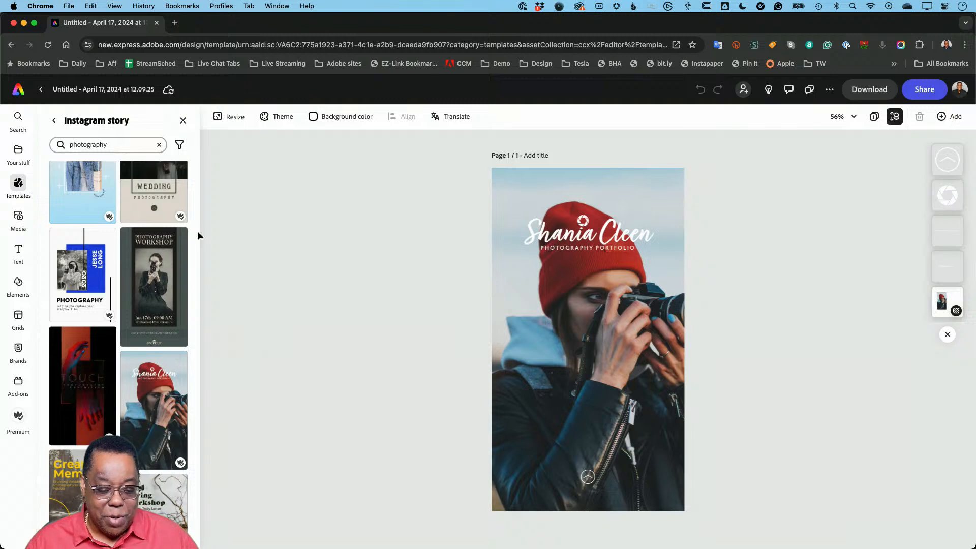
{"action": "left_click", "coordinate": [147, 264]}
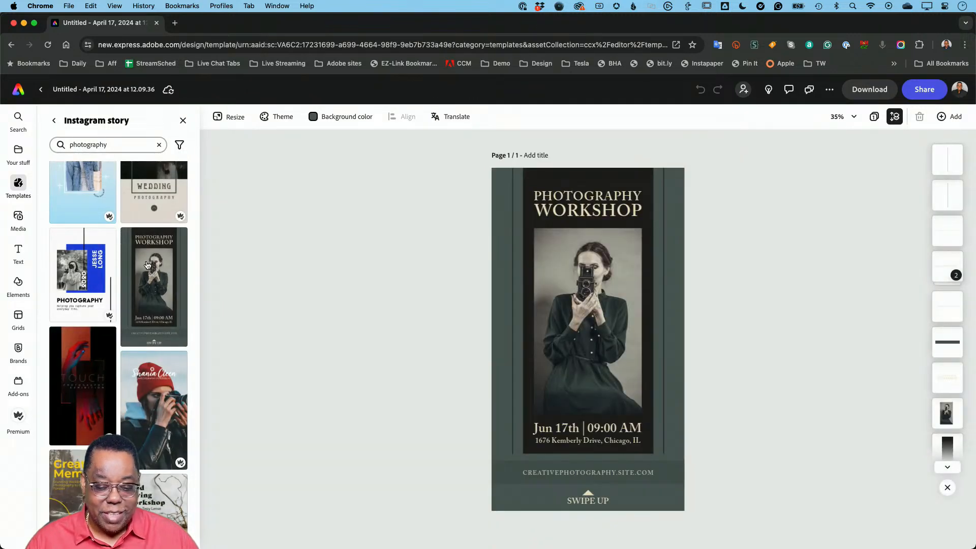
- Switch to the white Photography template with the blue rectangle and resize it to the Instagram story format, 1080 x 1920 px
{"action": "left_click", "coordinate": [102, 264]}
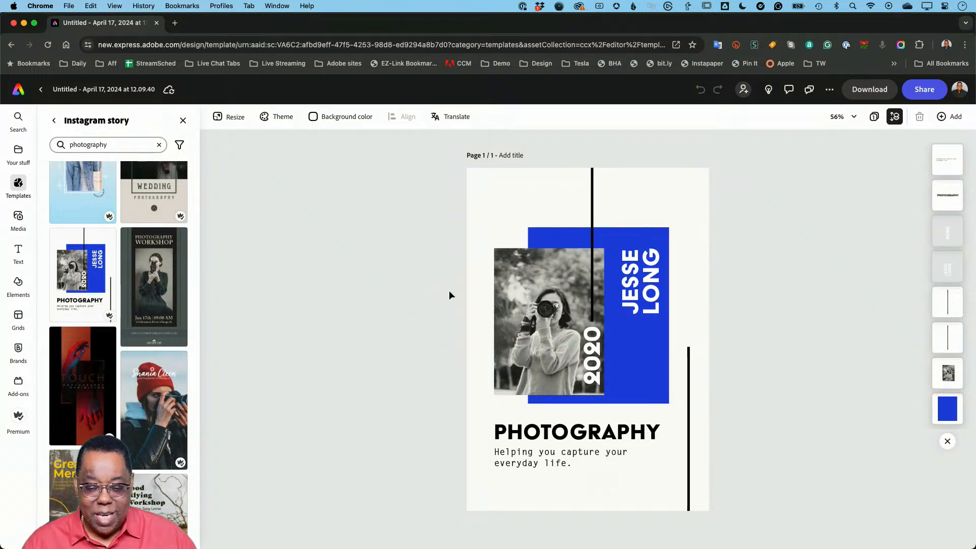
{"action": "left_click", "coordinate": [228, 122]}
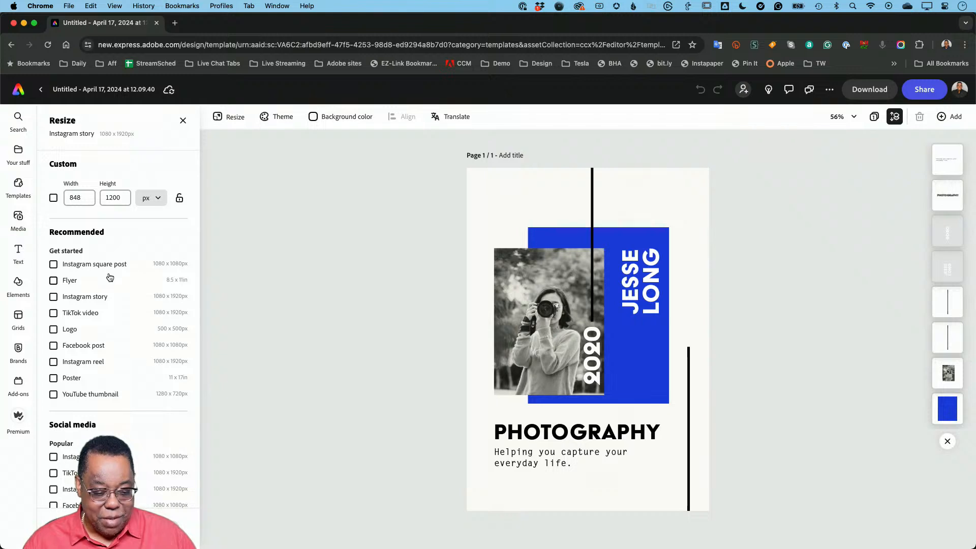
{"action": "left_click", "coordinate": [53, 296]}
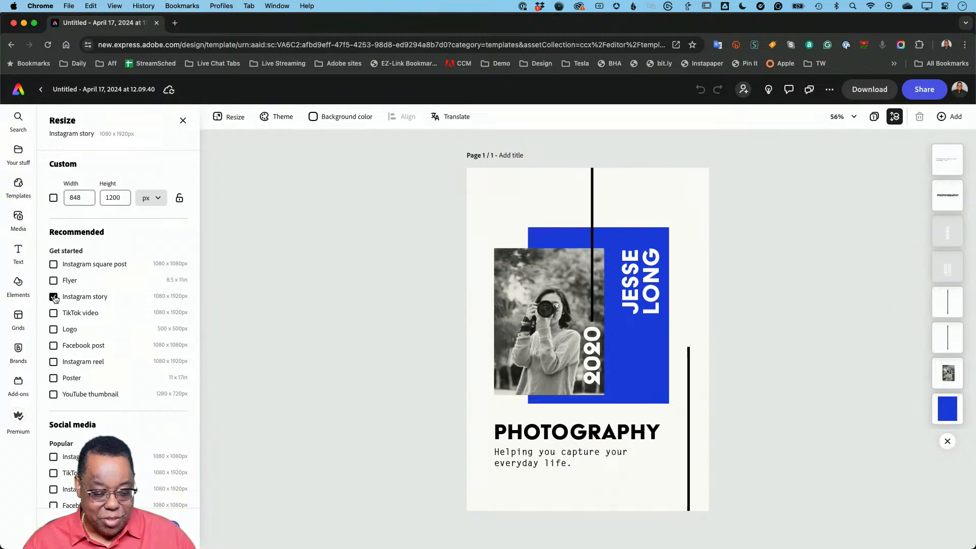
{"action": "left_click", "coordinate": [162, 528]}
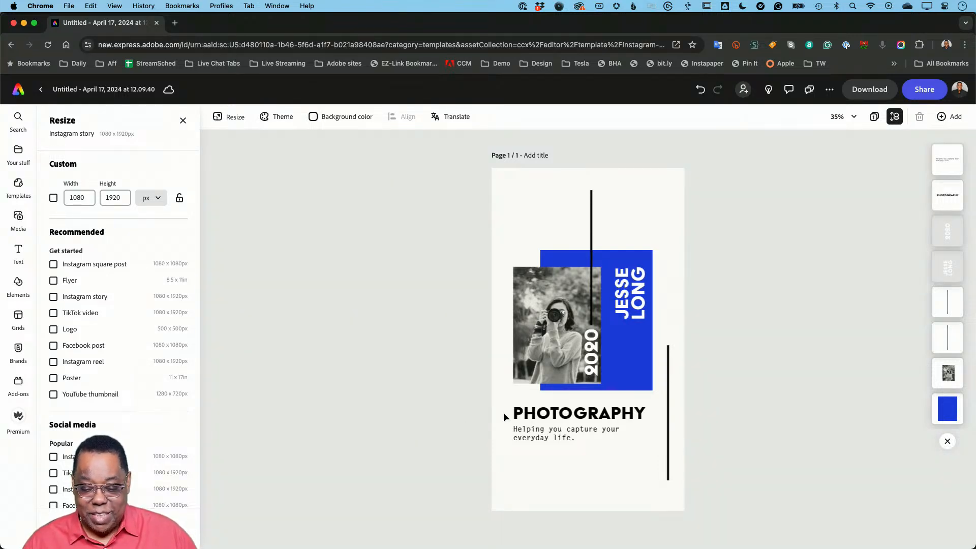
- Replace the vertical name on the blue rectangle with the photographer's full name in capitals, and change the year to 2024
{"action": "left_click", "coordinate": [548, 388]}
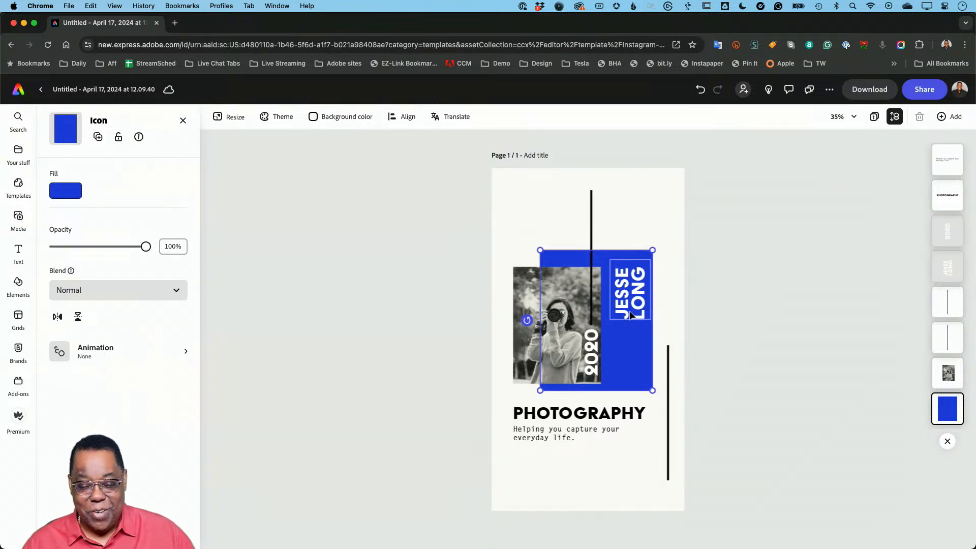
{"action": "left_click", "coordinate": [630, 314]}
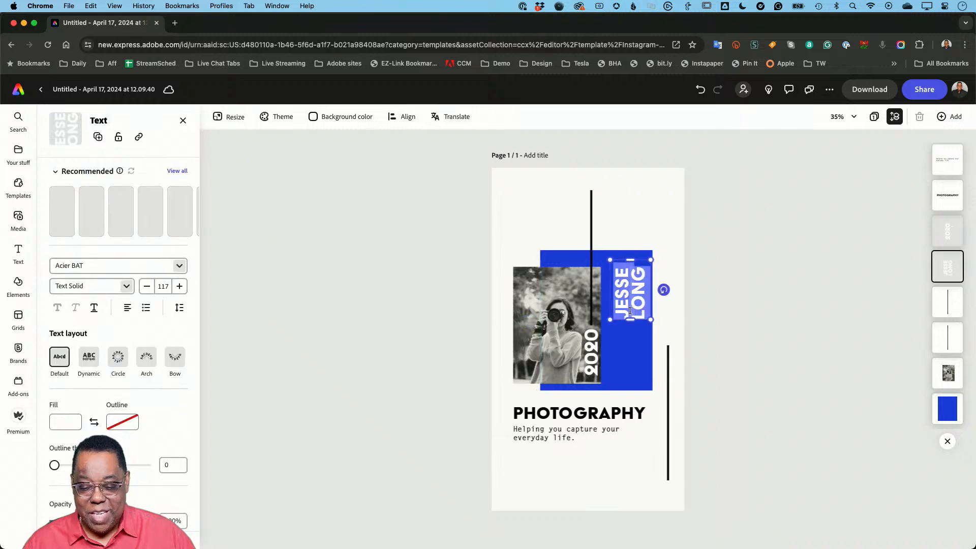
{"action": "type", "text": "TE"}
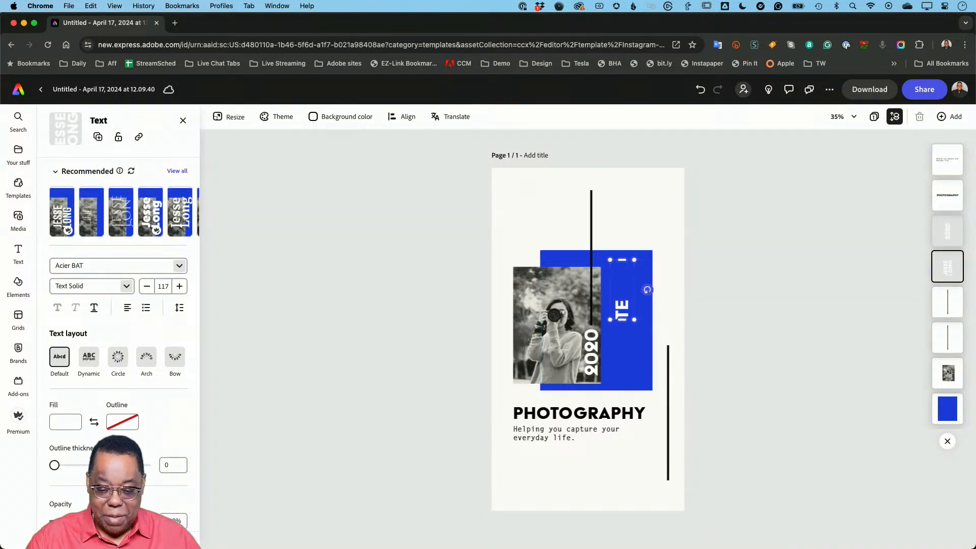
{"action": "type", "text": "RRY W"}
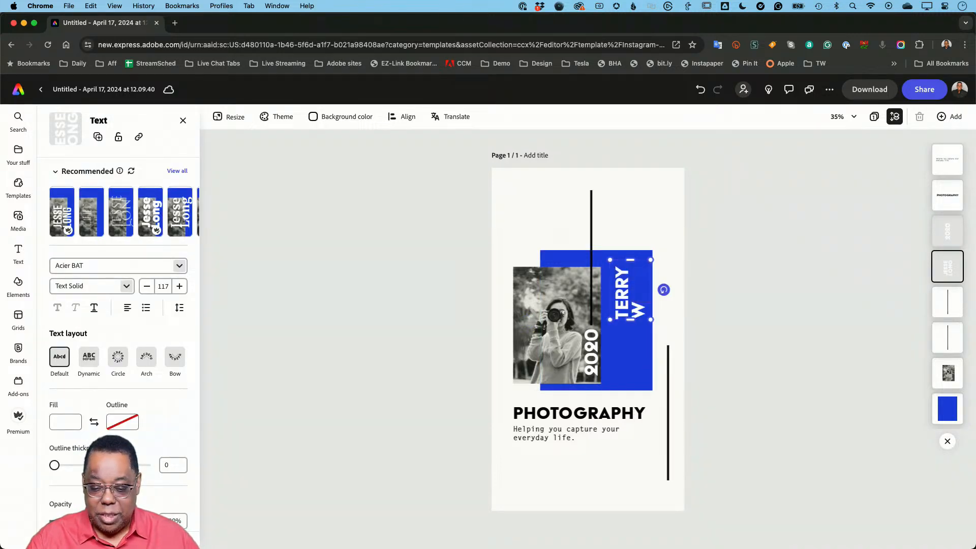
{"action": "type", "text": "HITE"}
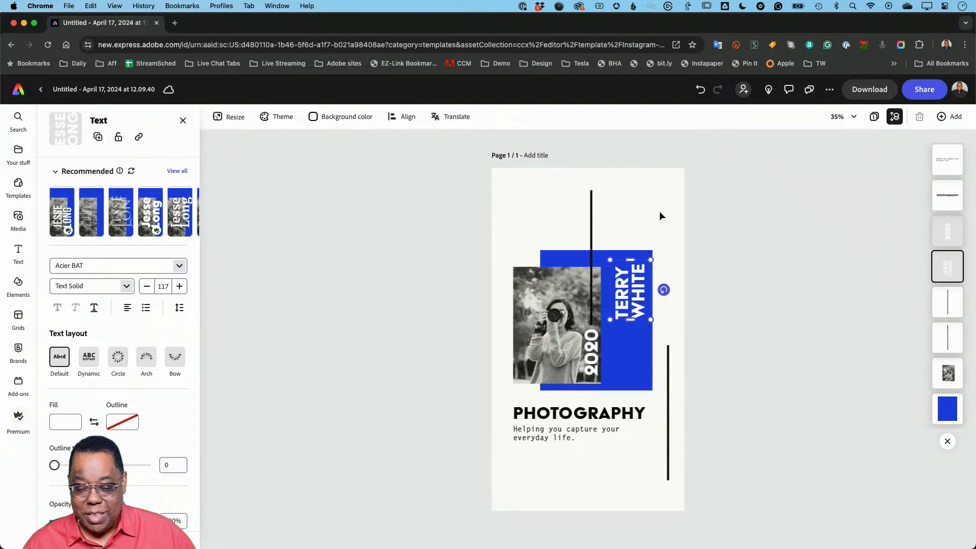
{"action": "double_click", "coordinate": [593, 356]}
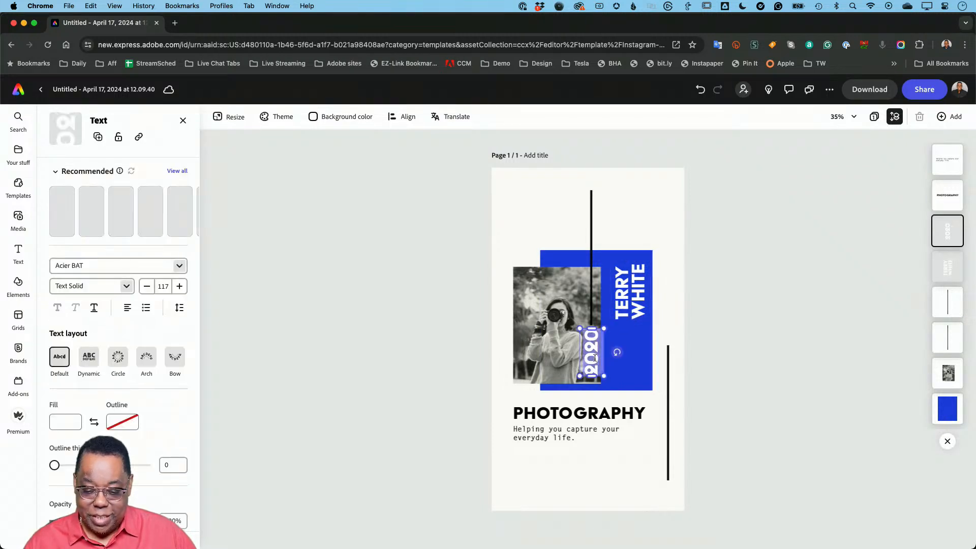
{"action": "type", "text": "2024"}
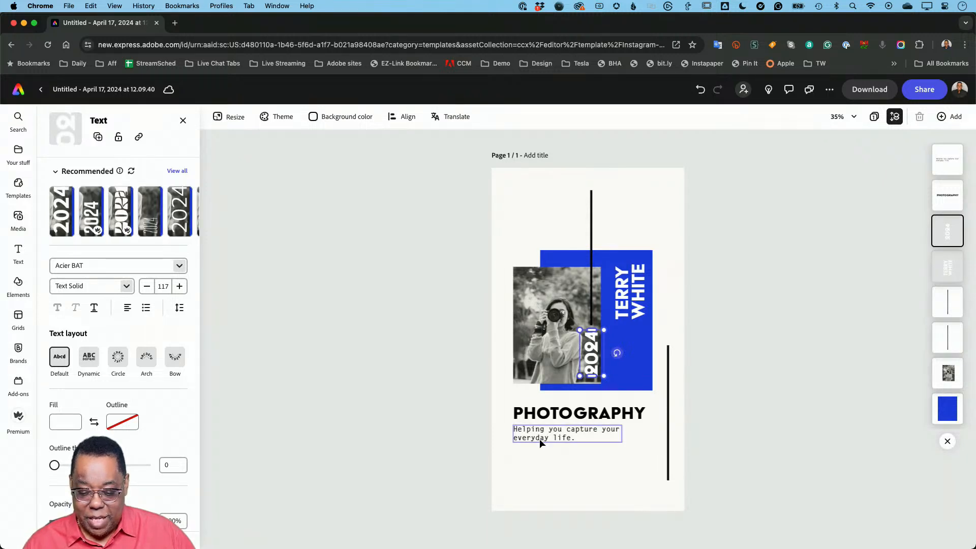
- Change the tagline under the PHOTOGRAPHY heading to "Helping you capture your best self."
{"action": "double_click", "coordinate": [575, 435]}
{"action": "type", "text": "He"}
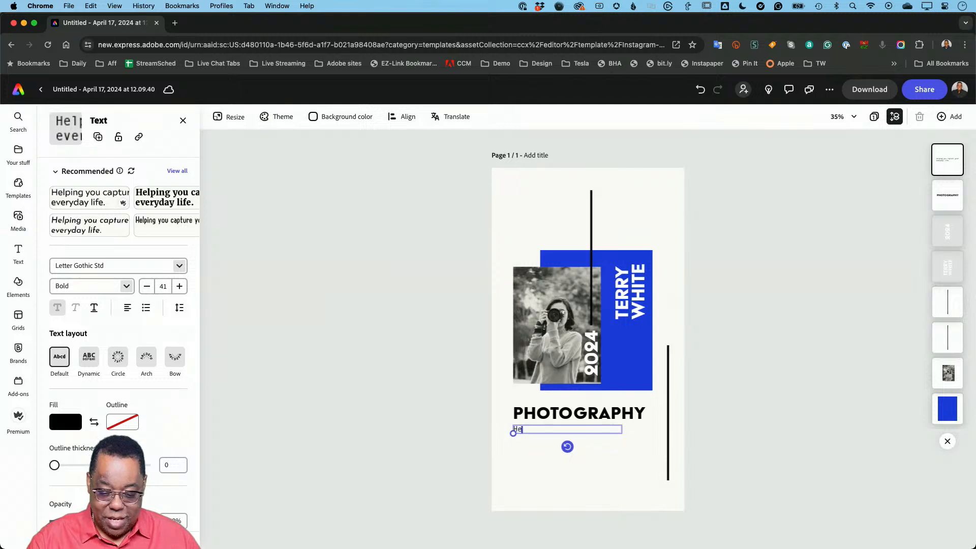
{"action": "type", "text": "lping "}
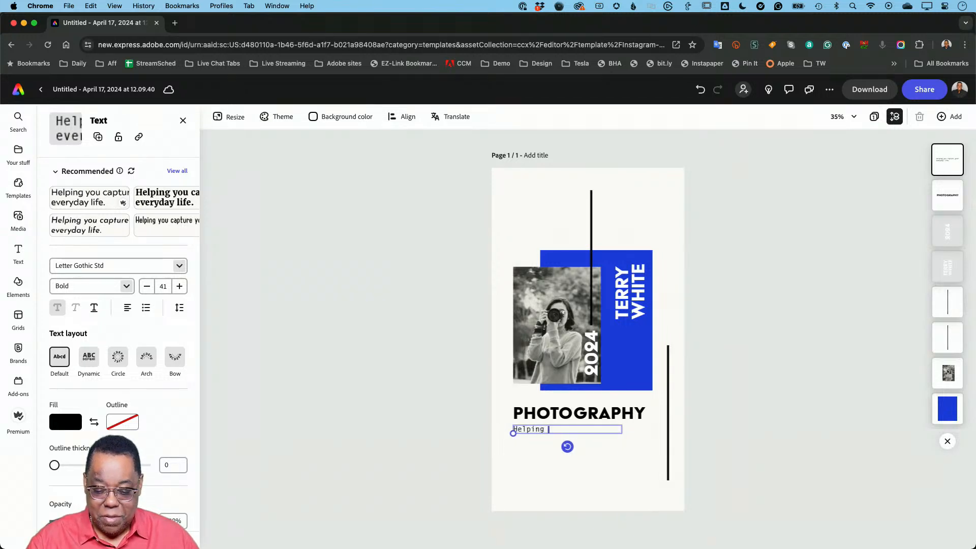
{"action": "type", "text": "you capture your best"}
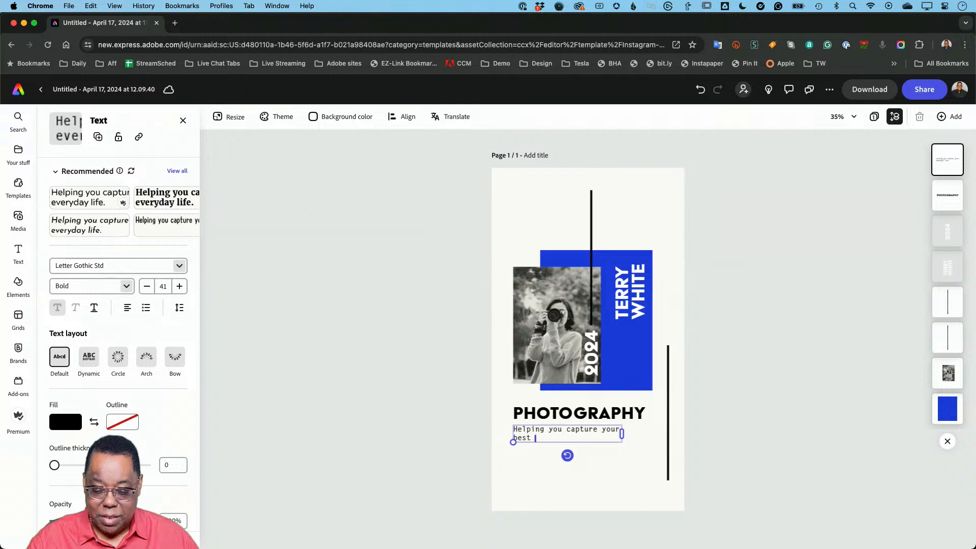
{"action": "type", "text": " self."}
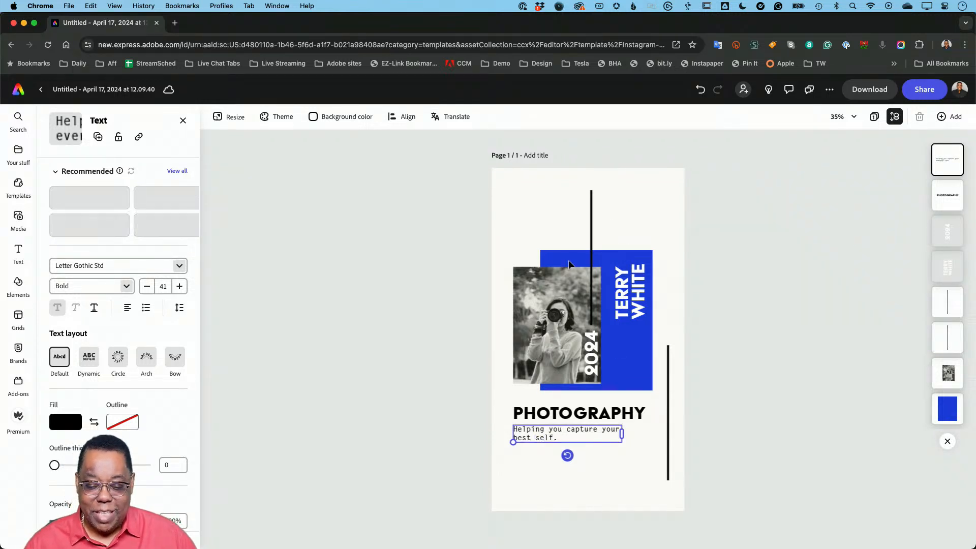
- Start replacing the template's photo of the woman with a device upload, and open the photographer's personal pictures folder
{"action": "left_click", "coordinate": [535, 301]}
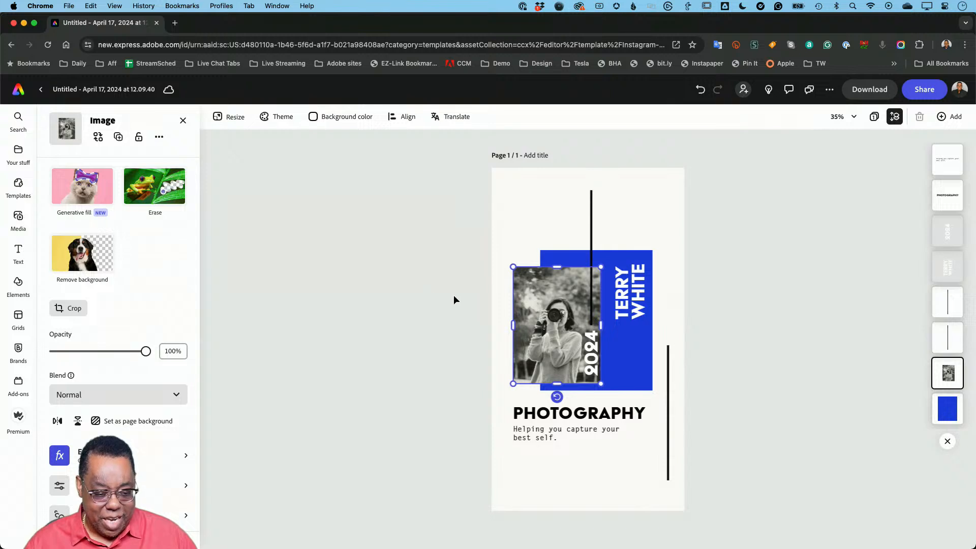
{"action": "left_click", "coordinate": [98, 137]}
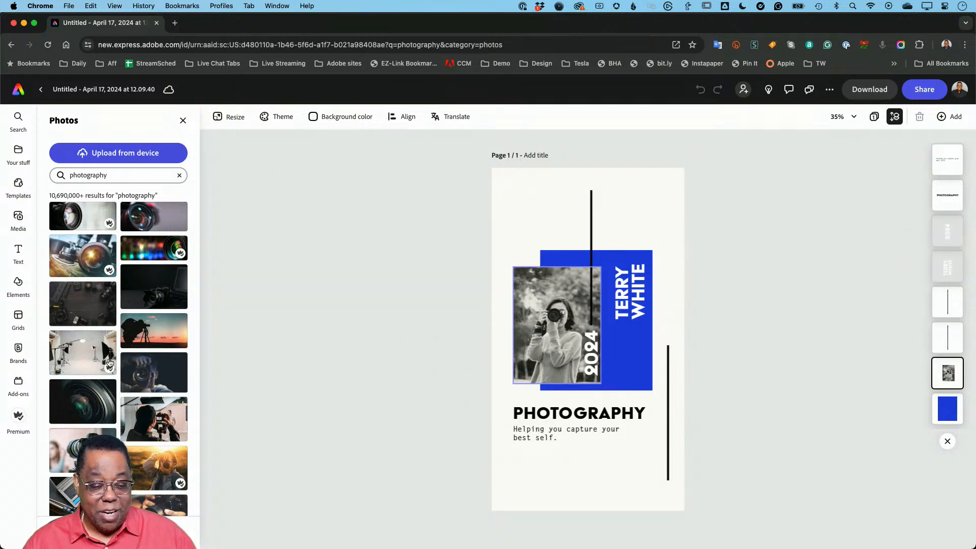
{"action": "mouse_move", "coordinate": [108, 370]}
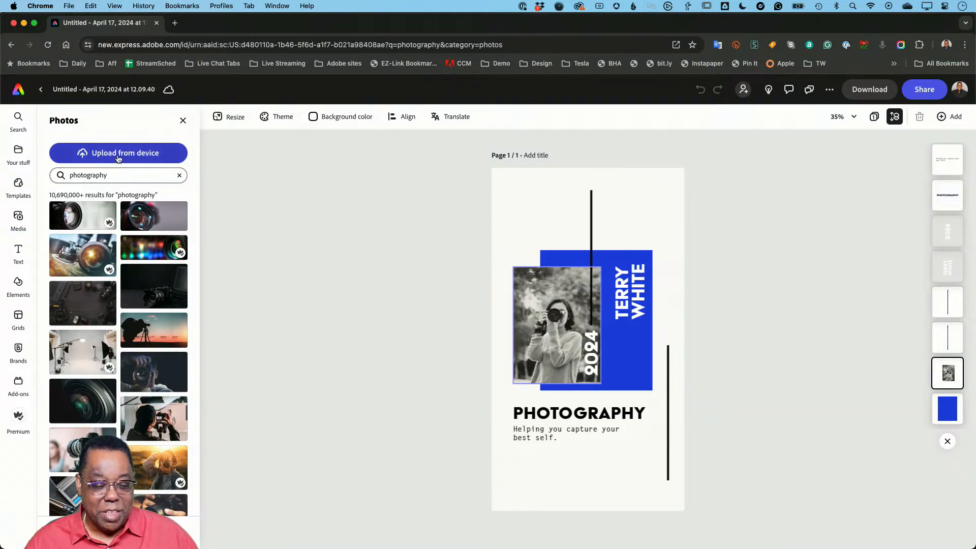
{"action": "left_click", "coordinate": [117, 159]}
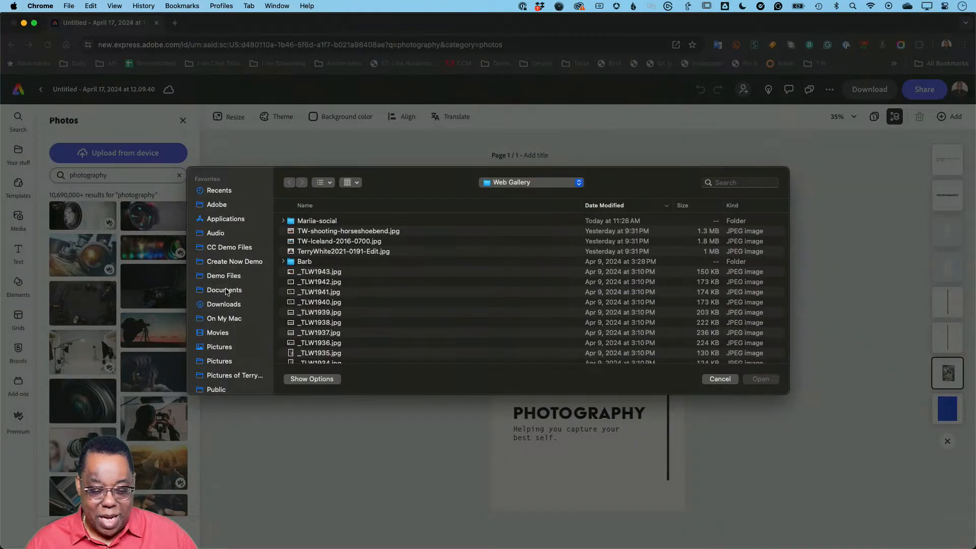
{"action": "scroll", "coordinate": [229, 336], "scroll_direction": "down", "scroll_amount": 2}
{"action": "left_click", "coordinate": [230, 351]}
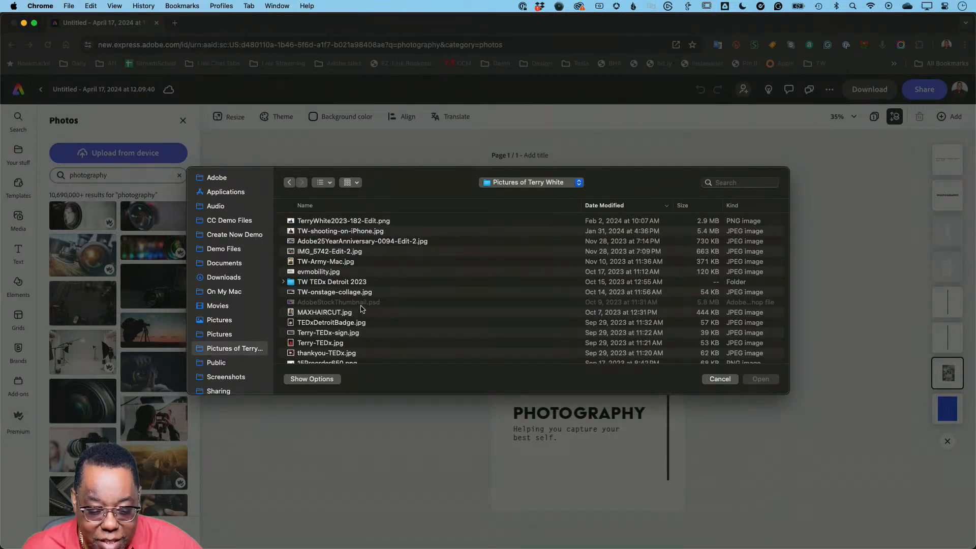
- Find TW-shooting-on-iPhone.jpg in the pictures folder and upload it as the replacement photo
{"action": "scroll", "coordinate": [363, 307], "scroll_direction": "down", "scroll_amount": 5}
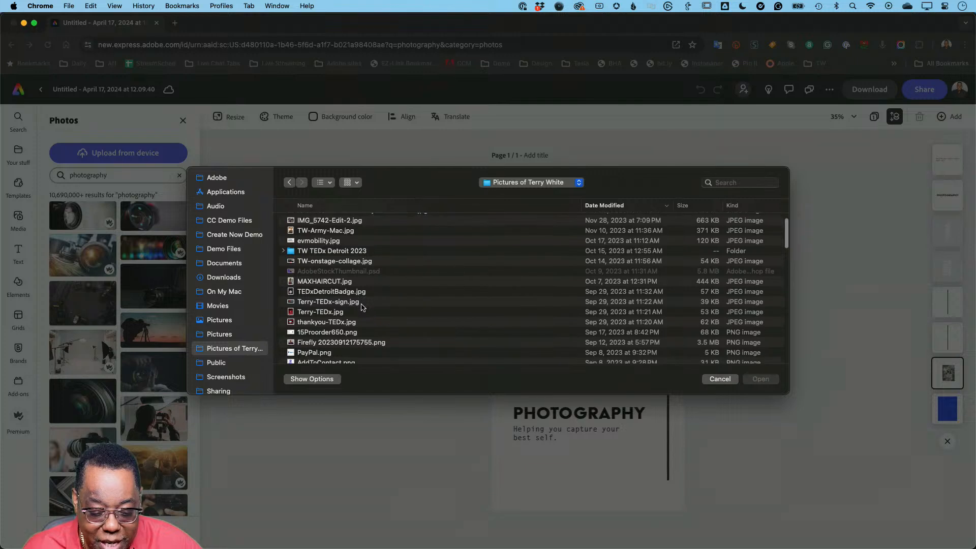
{"action": "scroll", "coordinate": [363, 307], "scroll_direction": "down", "scroll_amount": 4}
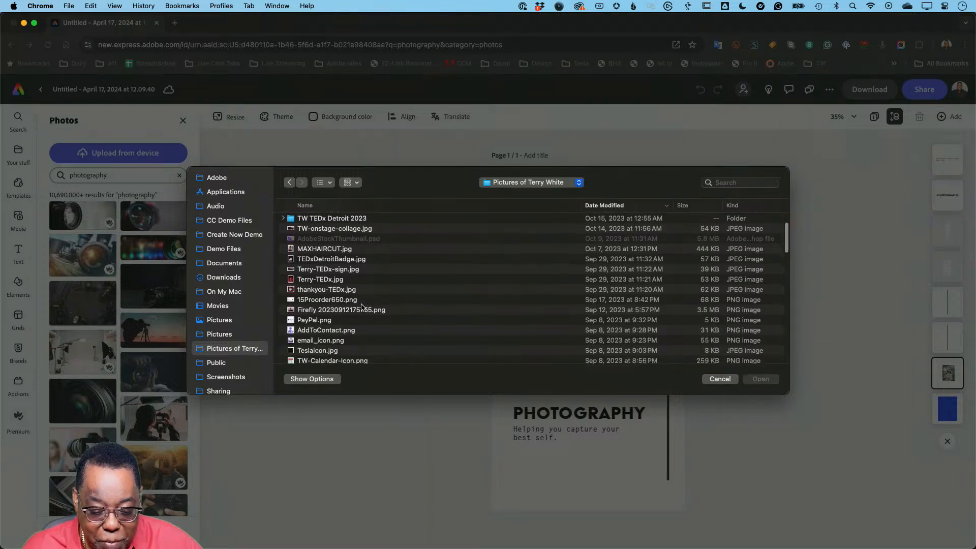
{"action": "scroll", "coordinate": [362, 307], "scroll_direction": "down", "scroll_amount": 9}
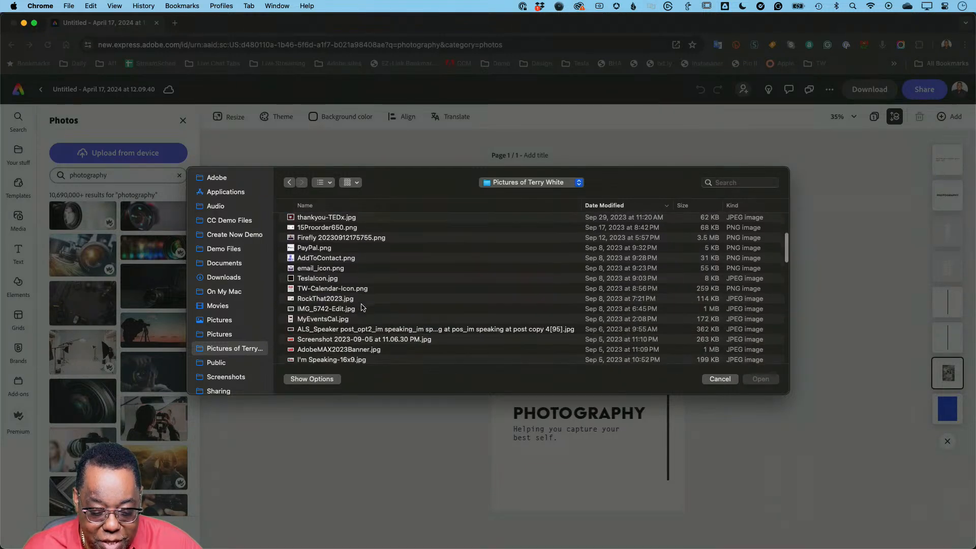
{"action": "scroll", "coordinate": [363, 308], "scroll_direction": "down", "scroll_amount": 10}
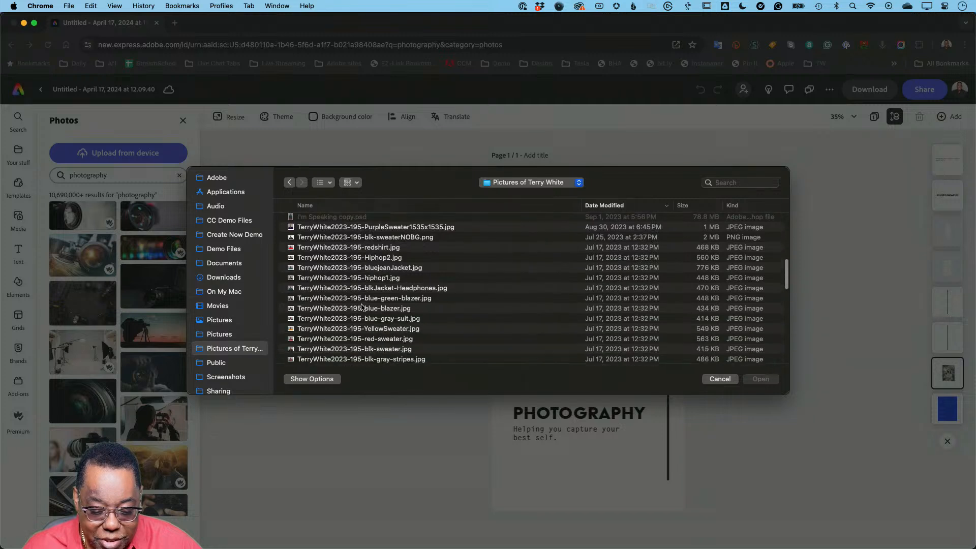
{"action": "scroll", "coordinate": [363, 307], "scroll_direction": "down", "scroll_amount": 10}
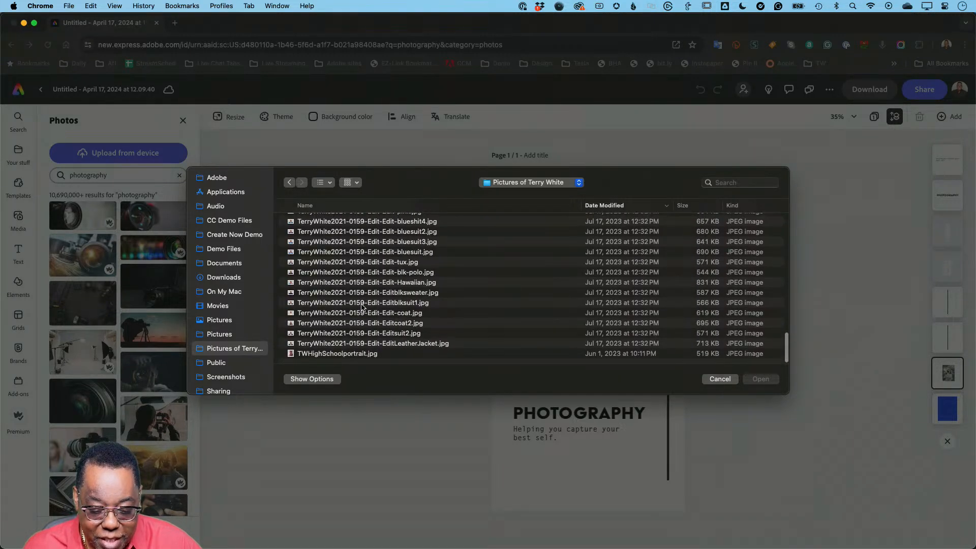
{"action": "scroll", "coordinate": [362, 307], "scroll_direction": "up", "scroll_amount": 10}
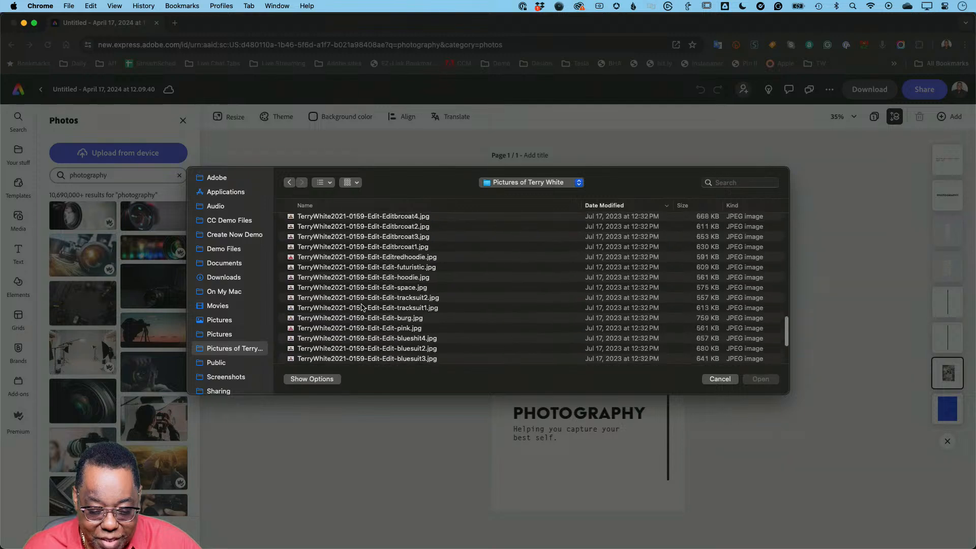
{"action": "scroll", "coordinate": [362, 307], "scroll_direction": "up", "scroll_amount": 5}
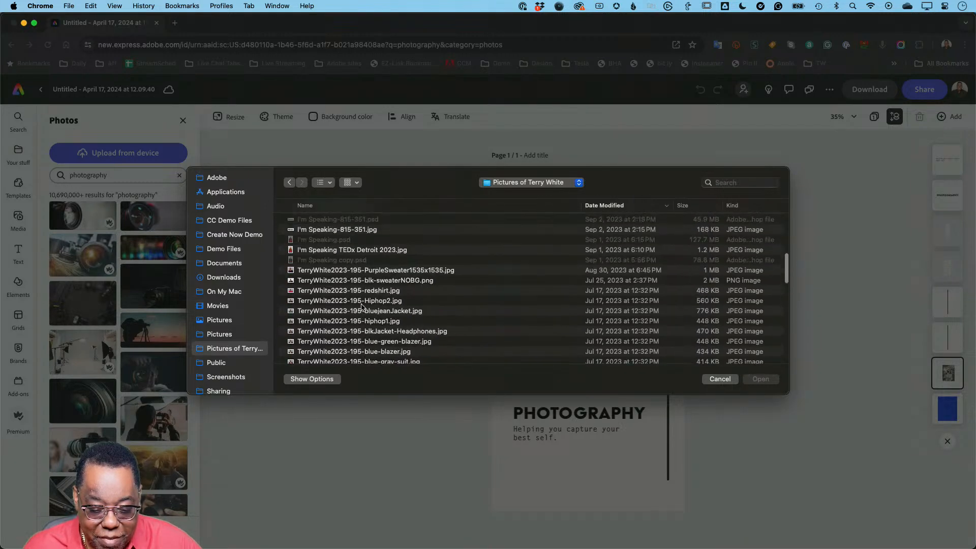
{"action": "scroll", "coordinate": [362, 307], "scroll_direction": "up", "scroll_amount": 4}
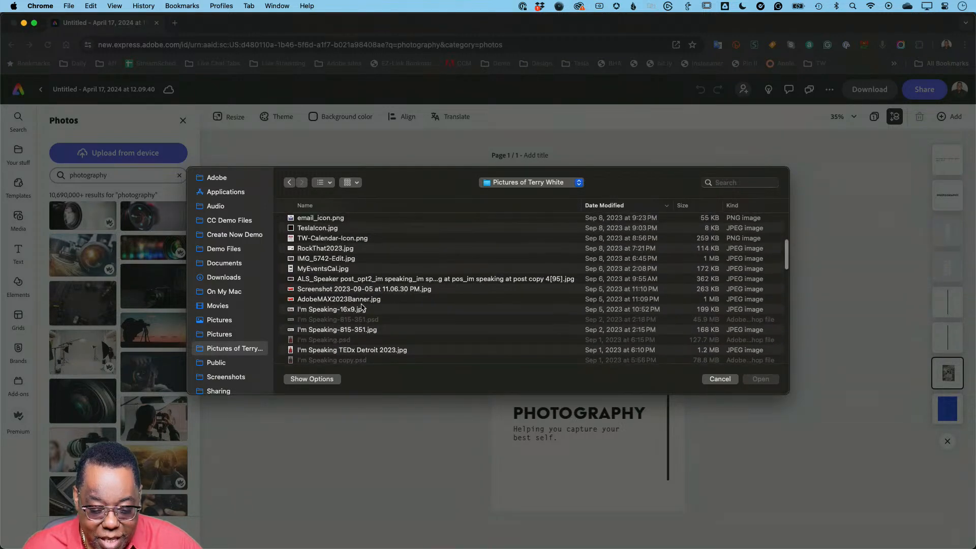
{"action": "scroll", "coordinate": [363, 307], "scroll_direction": "up", "scroll_amount": 3}
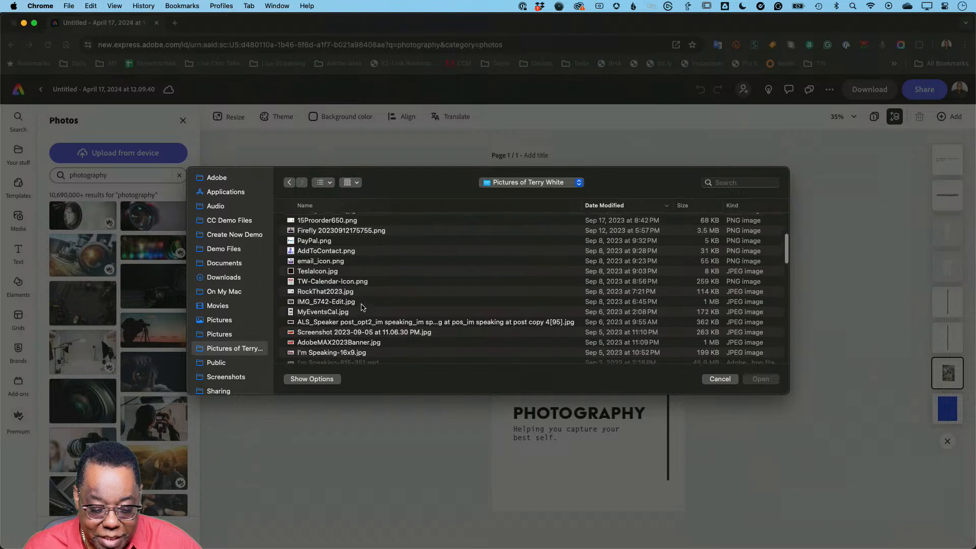
{"action": "scroll", "coordinate": [362, 307], "scroll_direction": "up", "scroll_amount": 3}
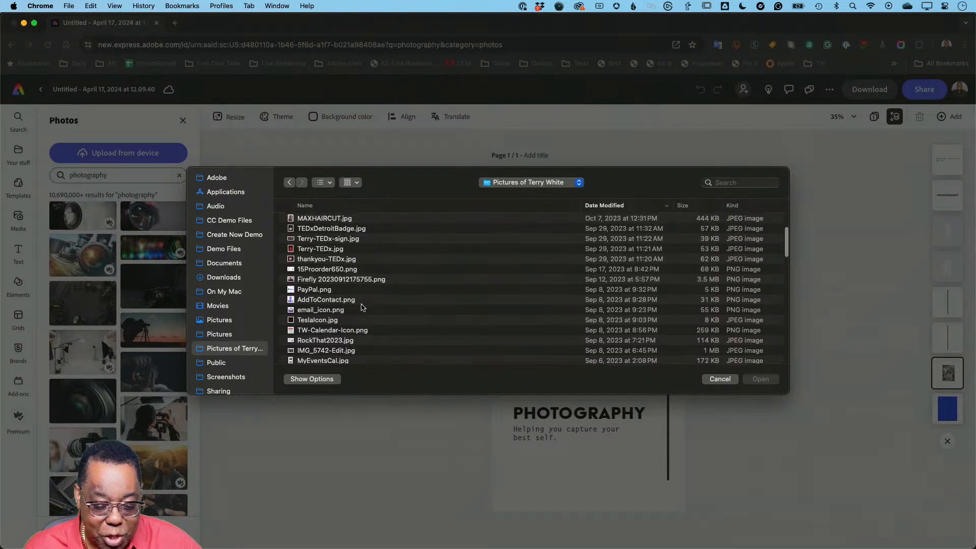
{"action": "scroll", "coordinate": [362, 307], "scroll_direction": "up", "scroll_amount": 1}
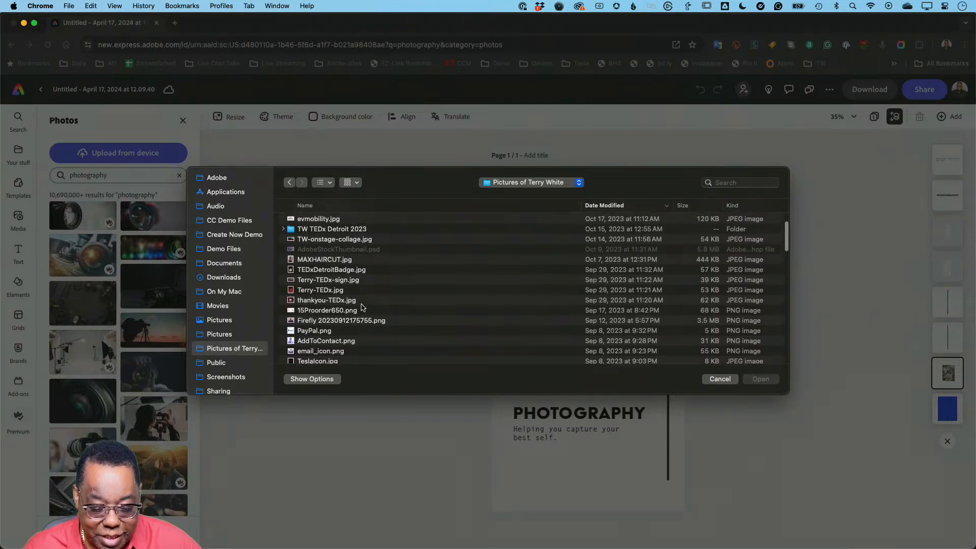
{"action": "scroll", "coordinate": [362, 307], "scroll_direction": "down", "scroll_amount": 1}
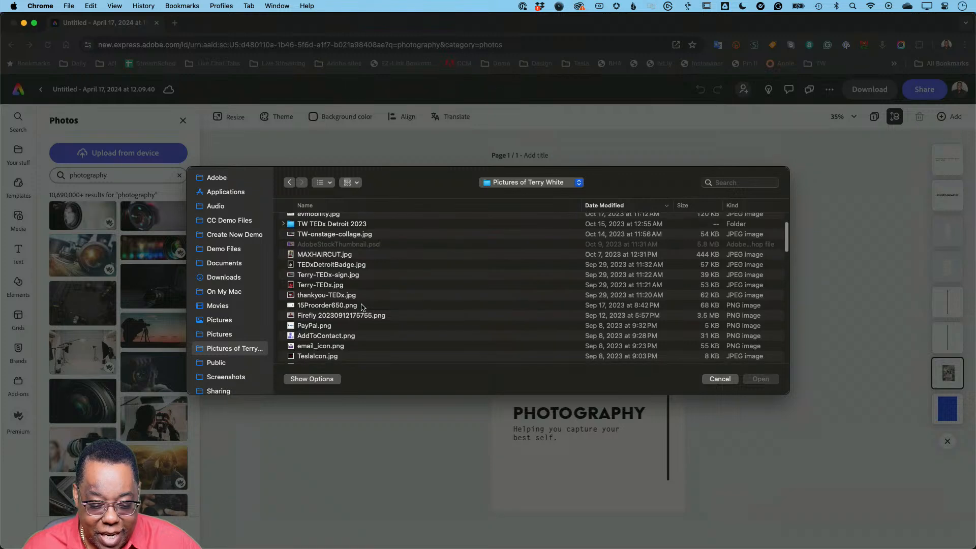
{"action": "scroll", "coordinate": [362, 307], "scroll_direction": "up", "scroll_amount": 1}
{"action": "scroll", "coordinate": [363, 307], "scroll_direction": "up", "scroll_amount": 3}
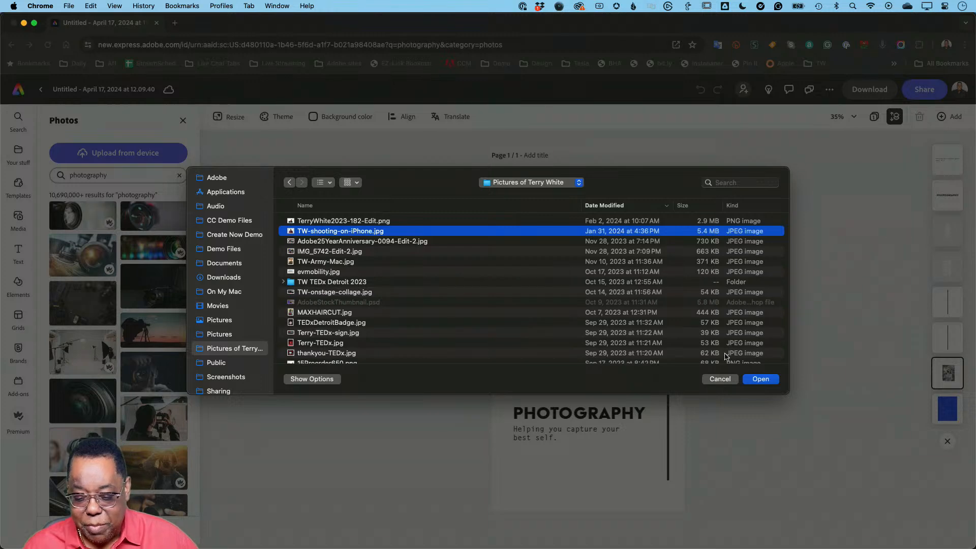
{"action": "left_click", "coordinate": [761, 379]}
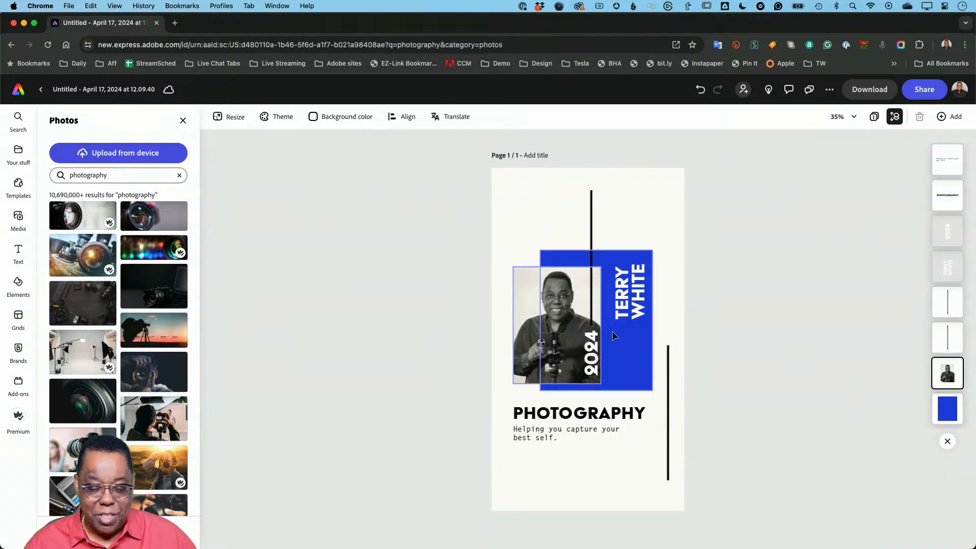
- Remove the Grayscale effect from the portrait by setting its effect to None
{"action": "left_click", "coordinate": [533, 316]}
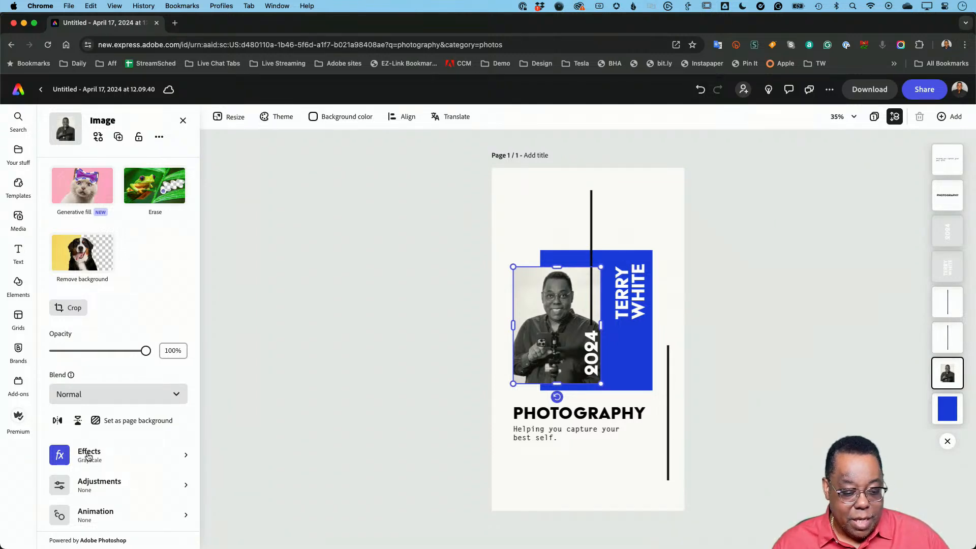
{"action": "left_click", "coordinate": [60, 461]}
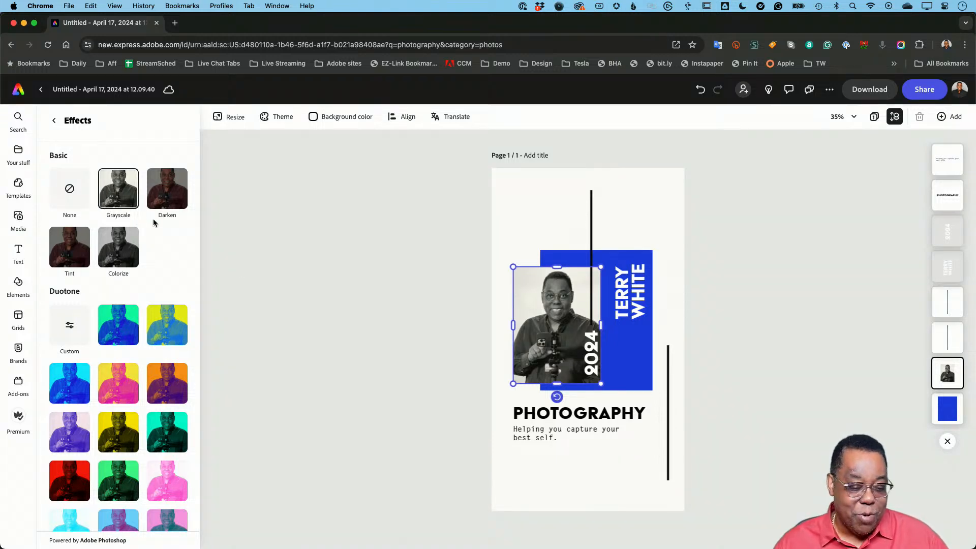
{"action": "left_click", "coordinate": [70, 190]}
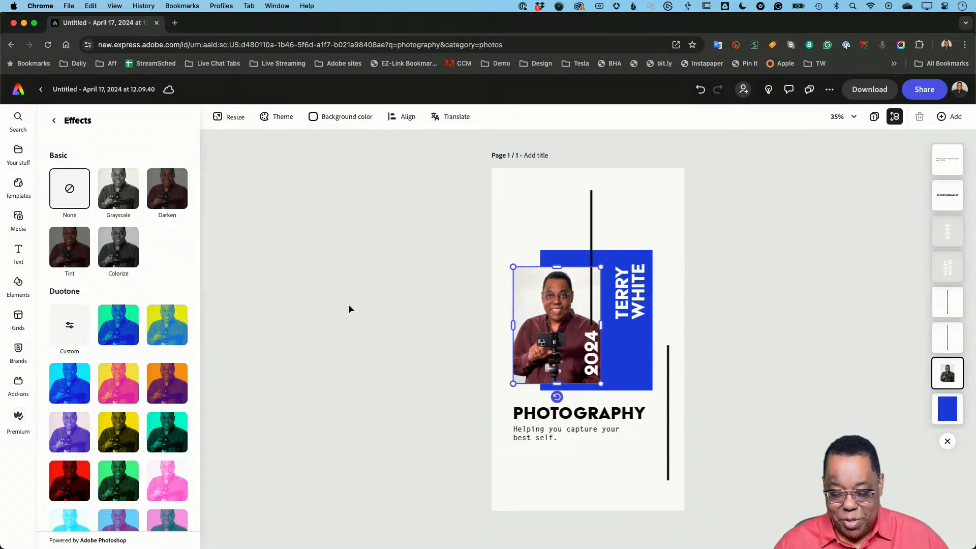
- Delete the black vertical line that crosses the portrait and the blue rectangle
{"action": "left_click", "coordinate": [373, 338]}
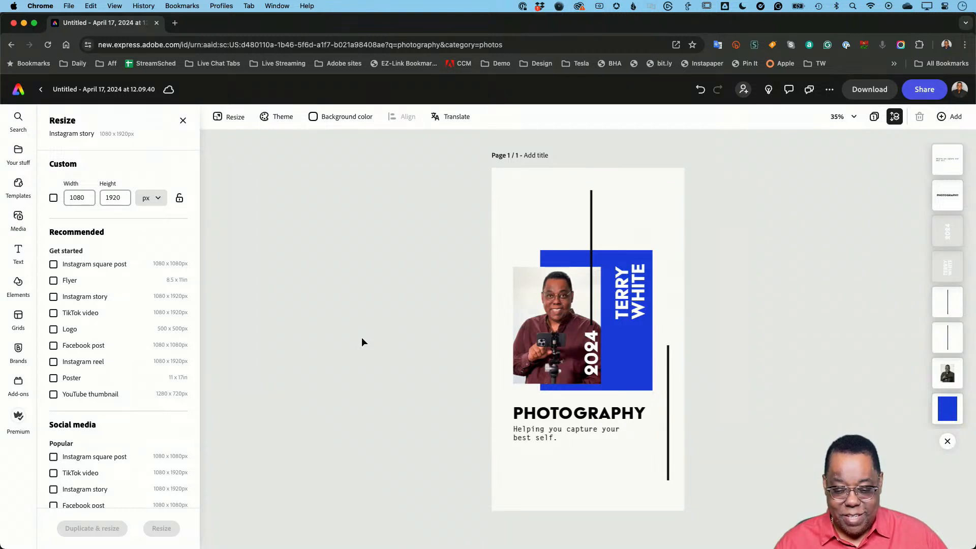
{"action": "left_click", "coordinate": [591, 219]}
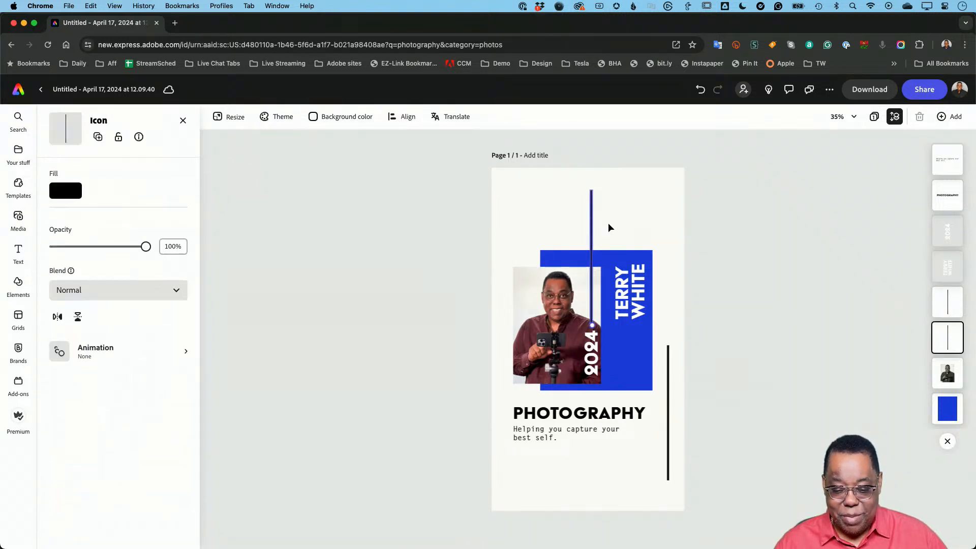
{"action": "key", "text": "Delete"}
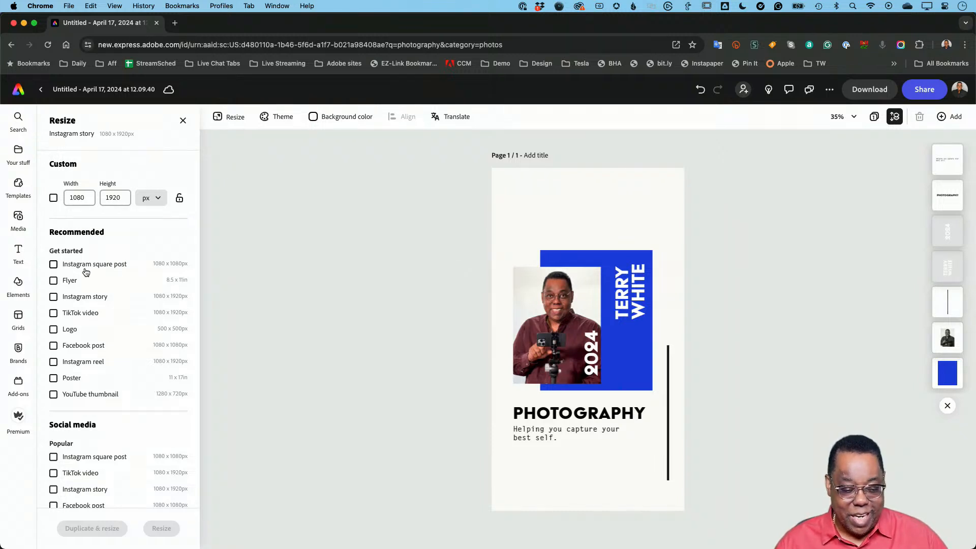
- Add a new text block reading "Photography Workshop This Saturday!"
{"action": "left_click", "coordinate": [19, 252]}
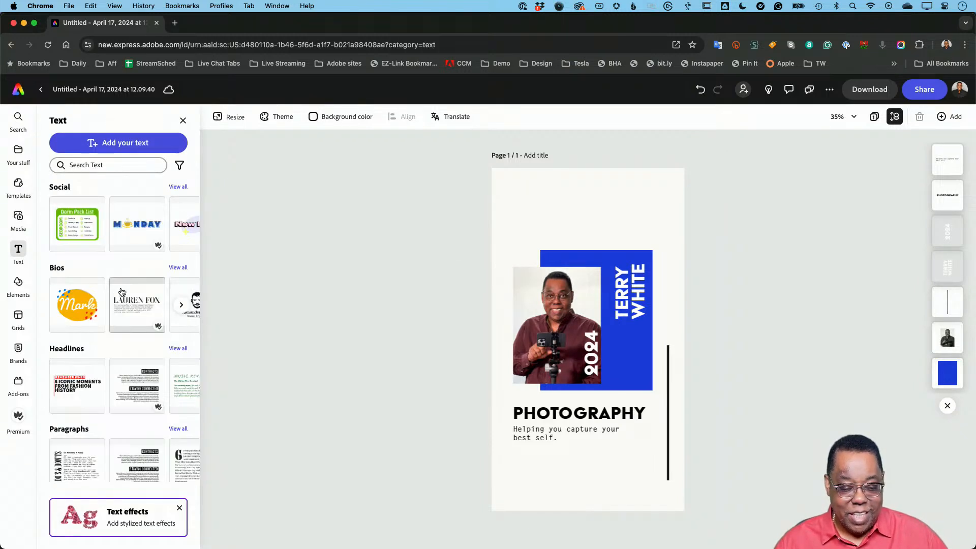
{"action": "left_click", "coordinate": [130, 151]}
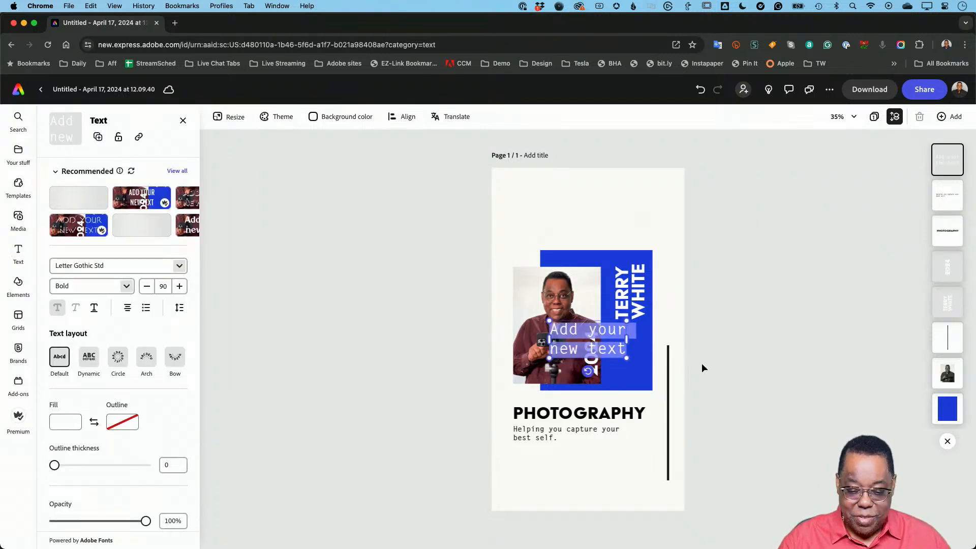
{"action": "type", "text": "Photography "}
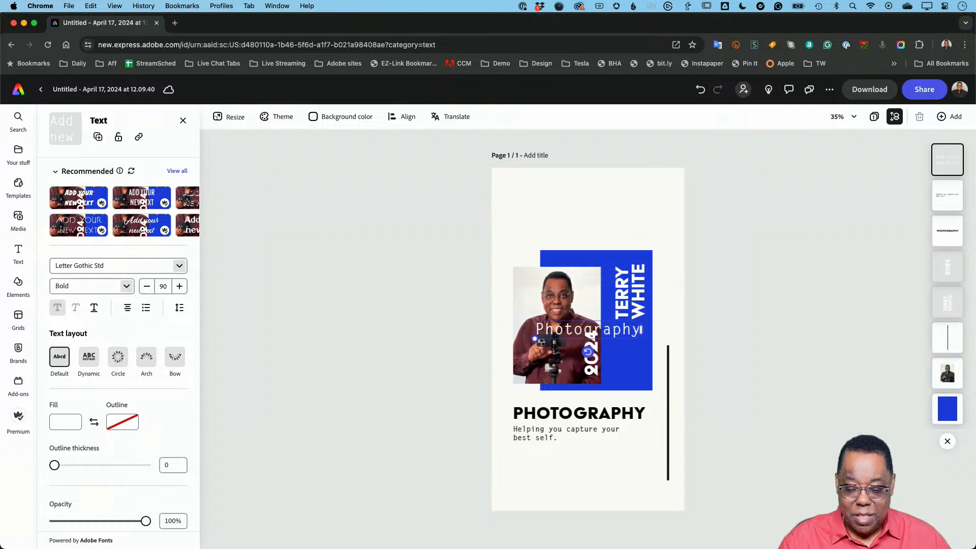
{"action": "type", "text": "Work"}
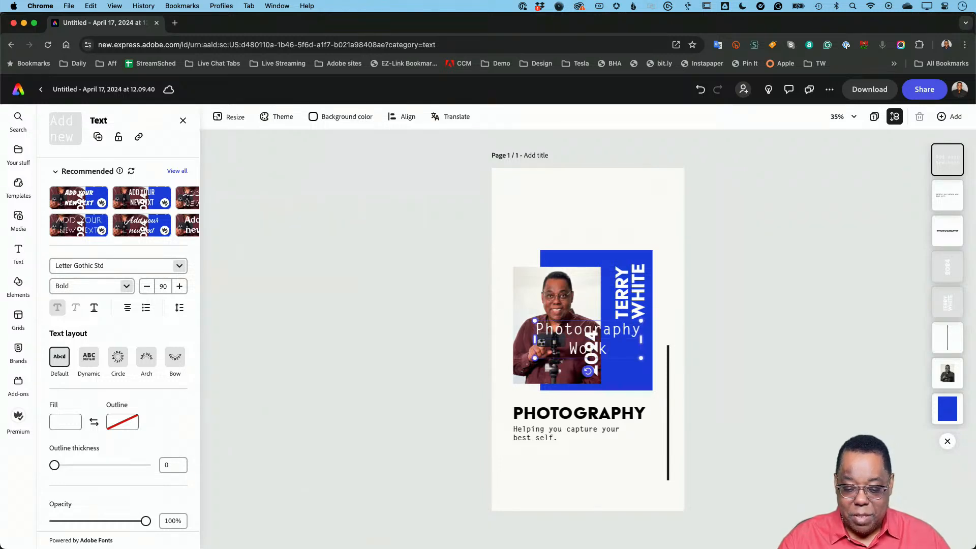
{"action": "type", "text": "shop T"}
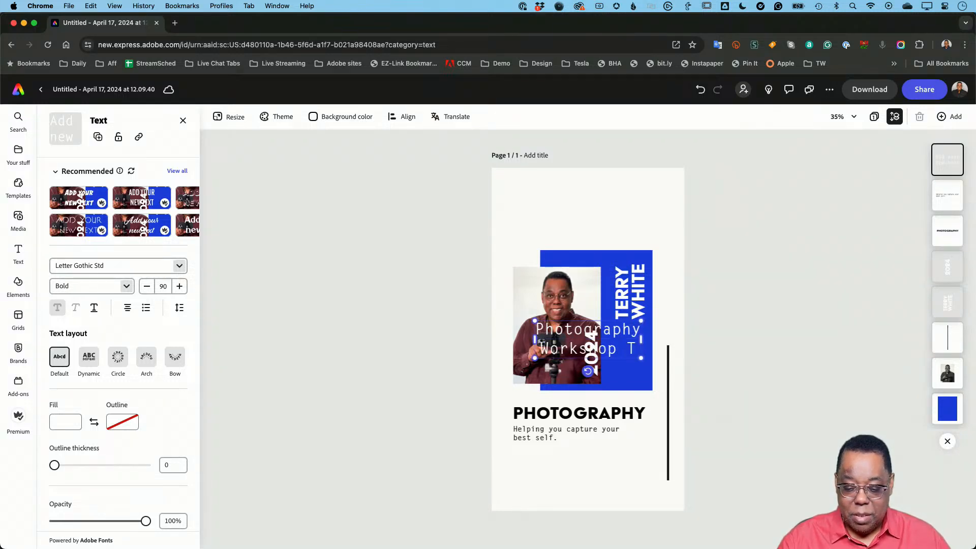
{"action": "type", "text": "his Satu"}
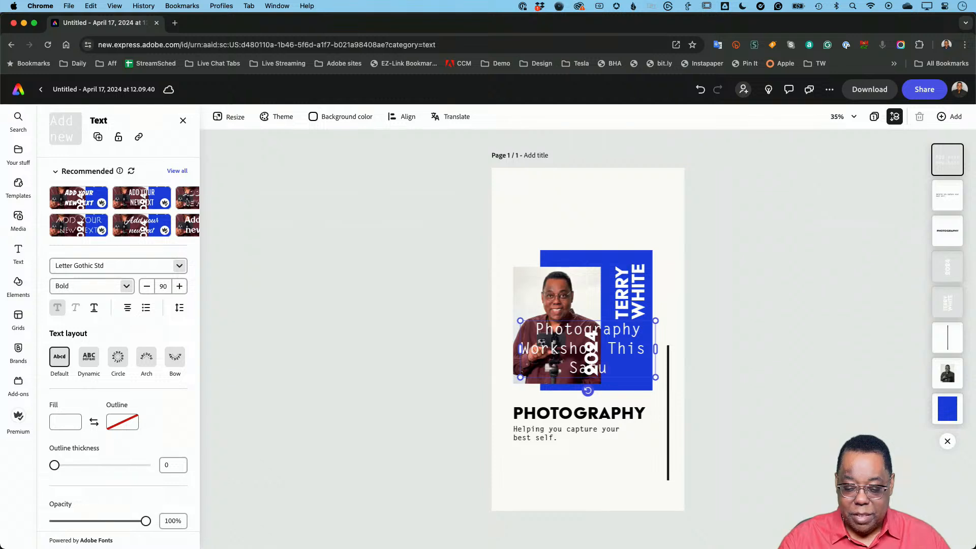
{"action": "type", "text": "rday!"}
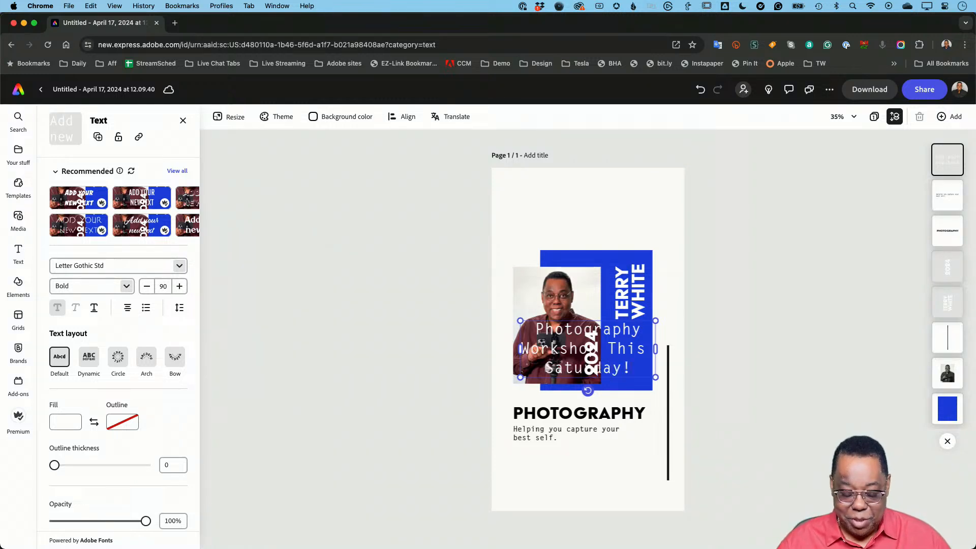
- Change the fill of all the workshop text to black from the page theme colors
{"action": "key", "text": "super+a"}
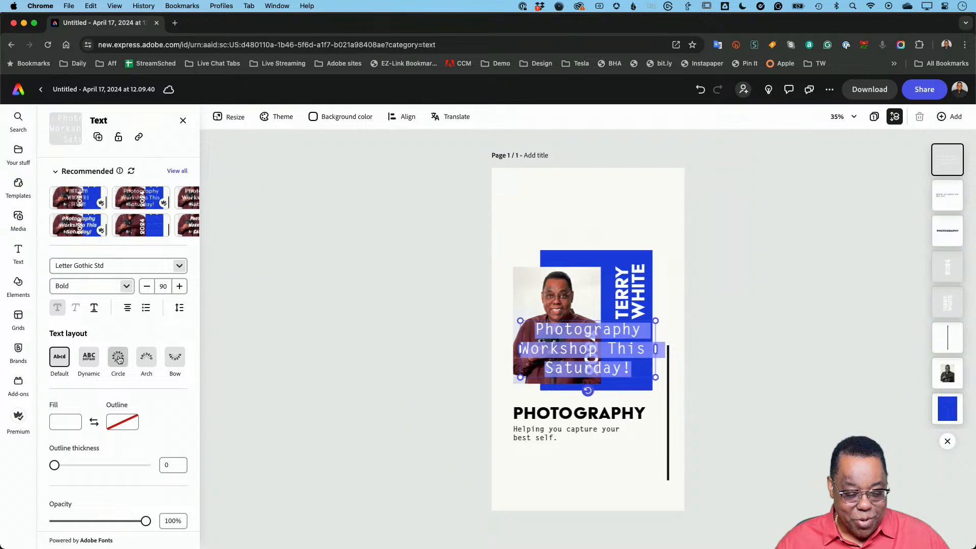
{"action": "left_click", "coordinate": [66, 421]}
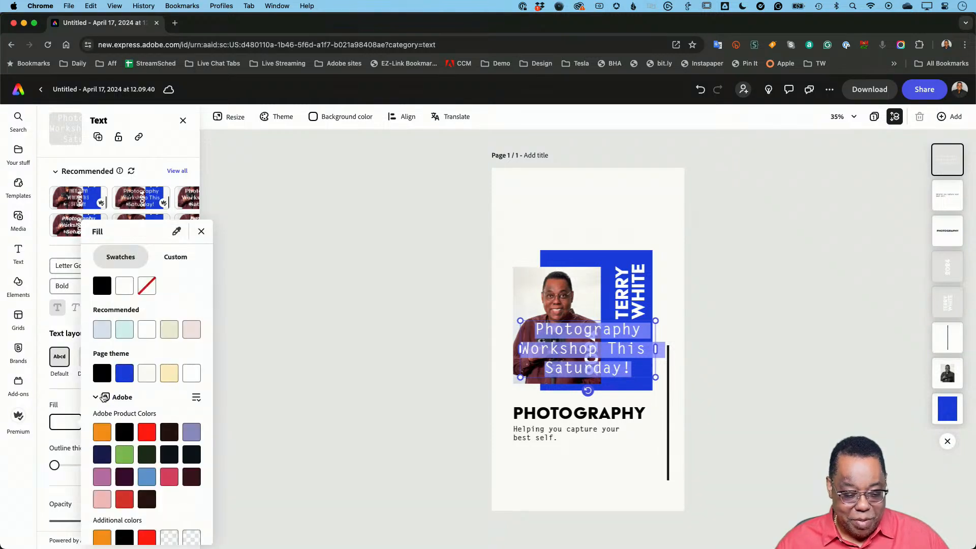
{"action": "left_click", "coordinate": [102, 373]}
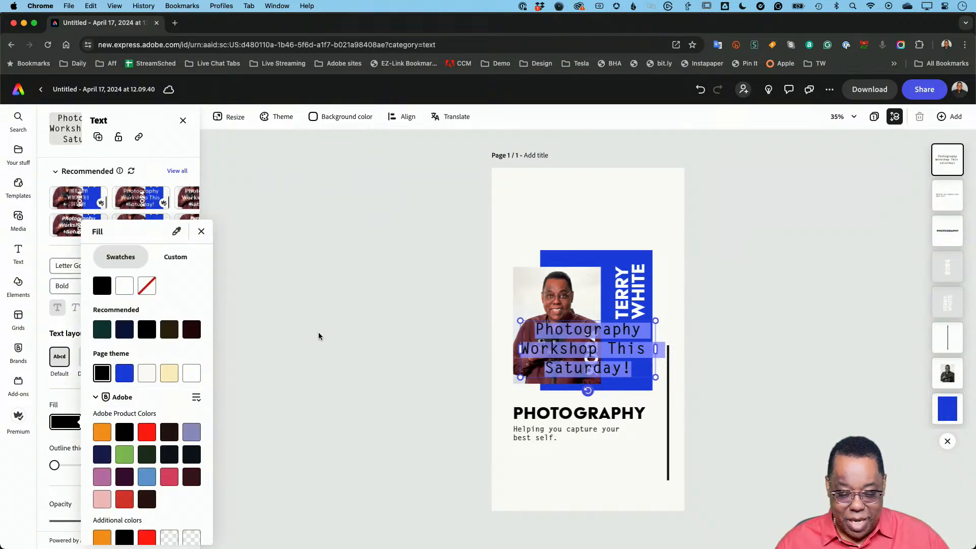
{"action": "left_click", "coordinate": [204, 235]}
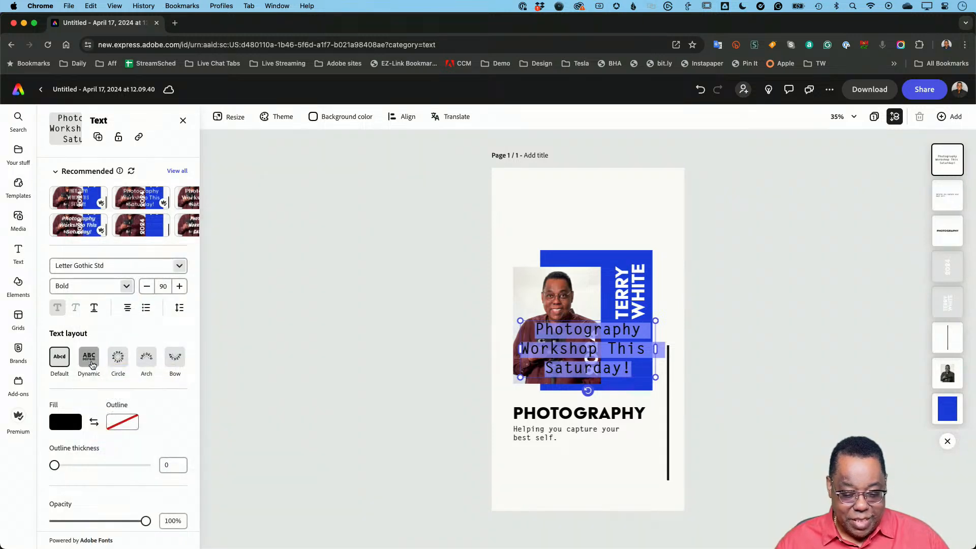
- Apply the Dynamic text layout to the workshop text and tighten its line spacing
{"action": "left_click", "coordinate": [94, 362]}
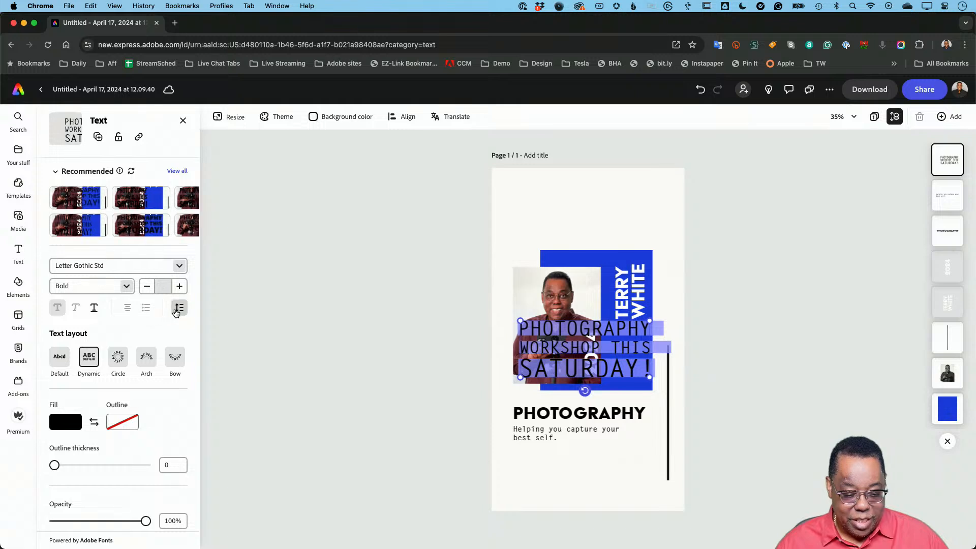
{"action": "left_click", "coordinate": [180, 308]}
{"action": "mouse_move", "coordinate": [154, 355]}
{"action": "left_mouse_down"}
{"action": "mouse_move", "coordinate": [127, 355]}
{"action": "mouse_move", "coordinate": [137, 354]}
{"action": "left_mouse_up"}
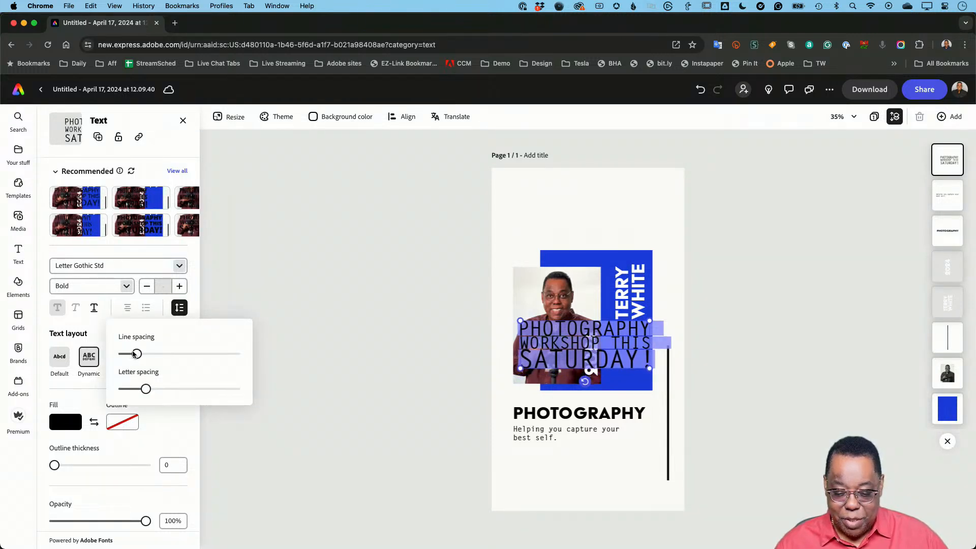
{"action": "left_click", "coordinate": [707, 330]}
- Place the workshop text above the blue rectangle and scale it down to about the portrait's width
{"action": "left_click_drag", "start_coordinate": [565, 359], "coordinate": [578, 215]}
{"action": "key", "text": "Escape"}
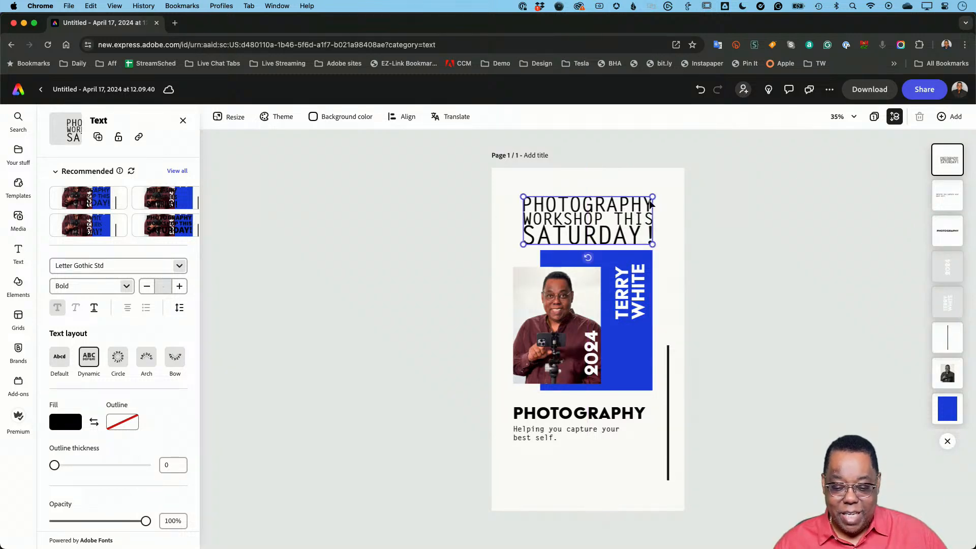
{"action": "left_click_drag", "start_coordinate": [654, 196], "coordinate": [551, 231]}
{"action": "left_click", "coordinate": [823, 304]}
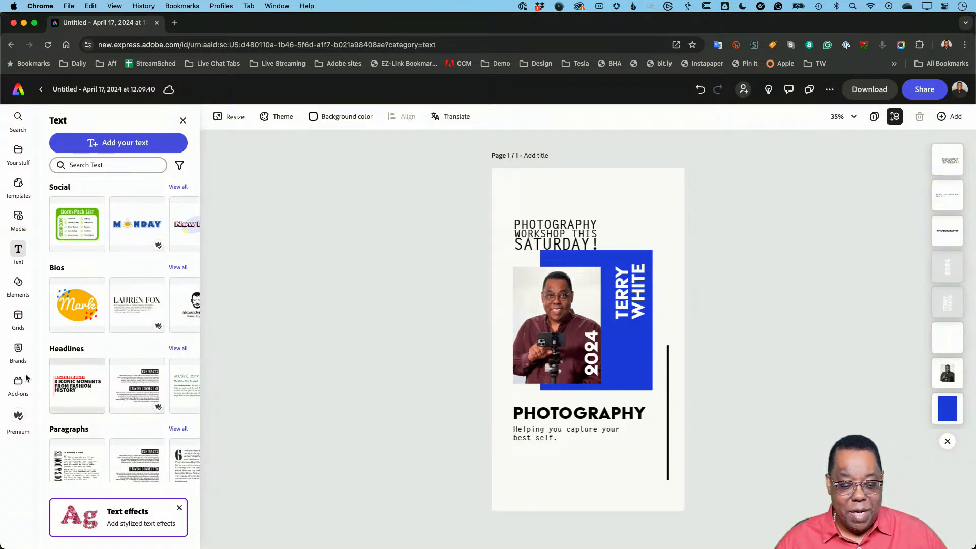
- Add the photo of the photographer holding a camera from the TWP brand's assets to the page
{"action": "mouse_move", "coordinate": [22, 362]}
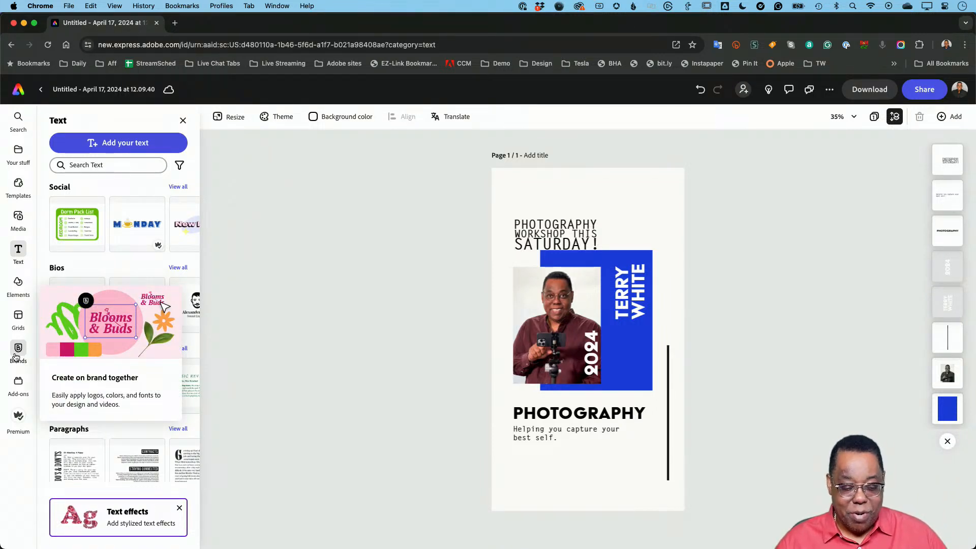
{"action": "left_click", "coordinate": [17, 351]}
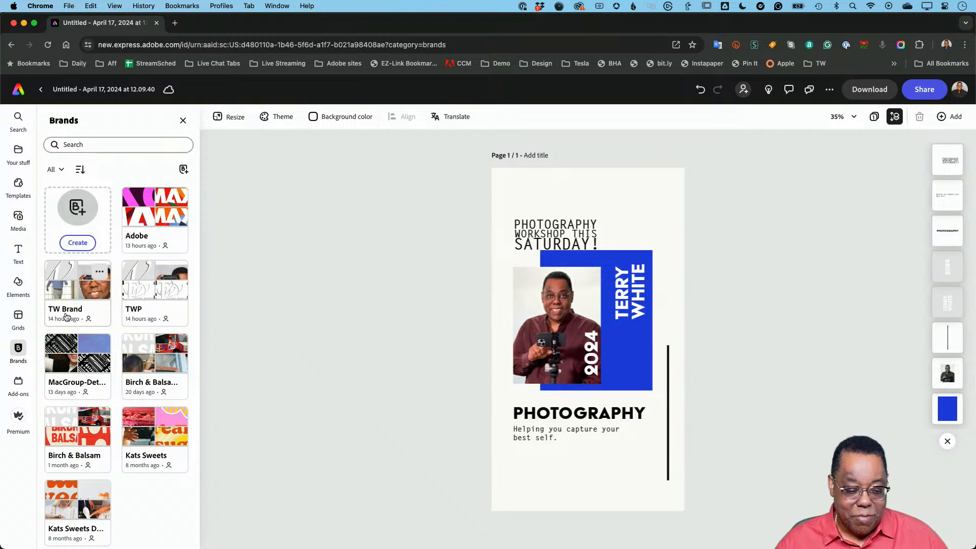
{"action": "left_click", "coordinate": [132, 312]}
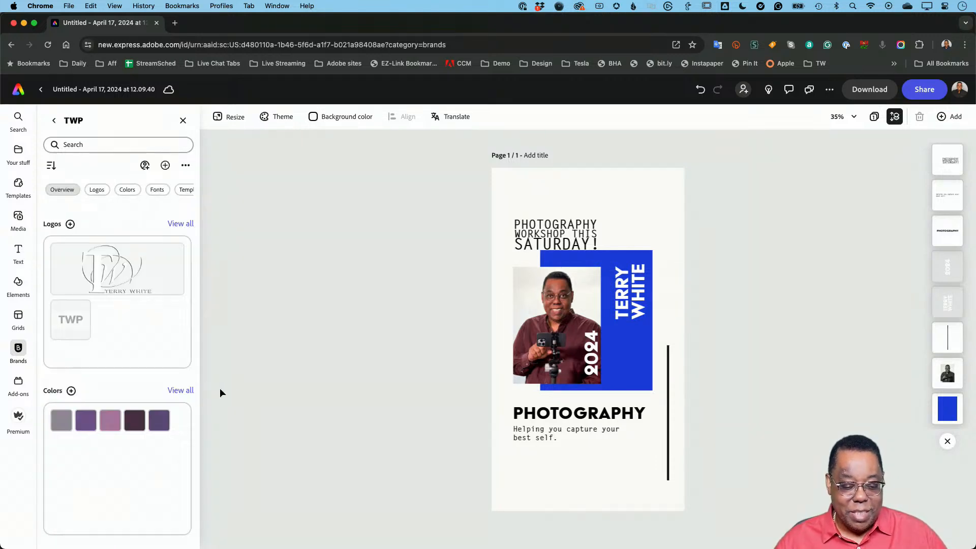
{"action": "scroll", "coordinate": [134, 395], "scroll_direction": "down", "scroll_amount": 7}
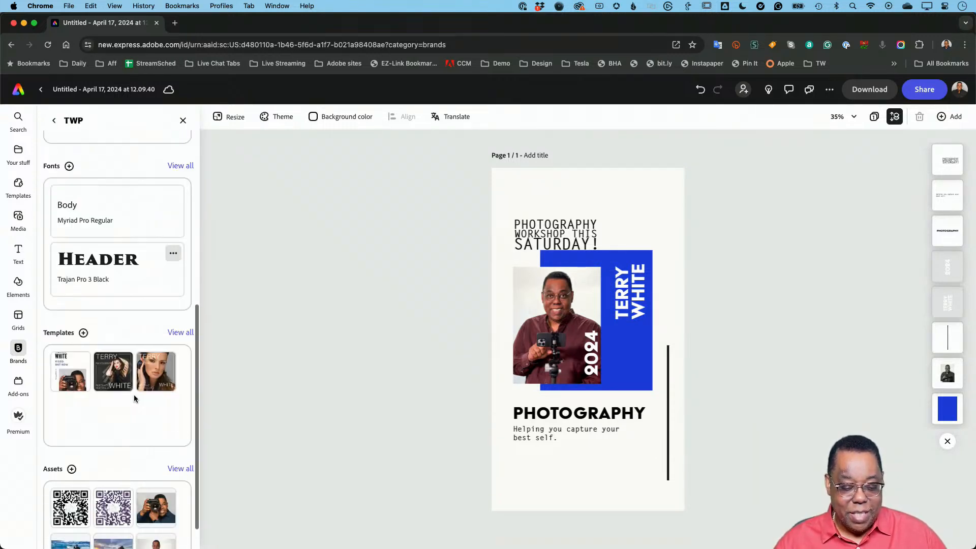
{"action": "scroll", "coordinate": [134, 394], "scroll_direction": "down", "scroll_amount": 2}
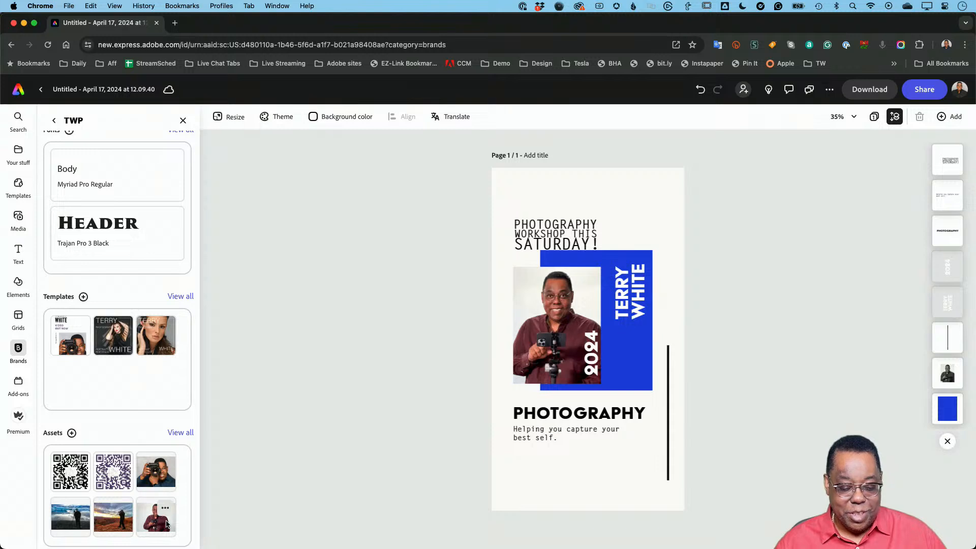
{"action": "left_click", "coordinate": [154, 476]}
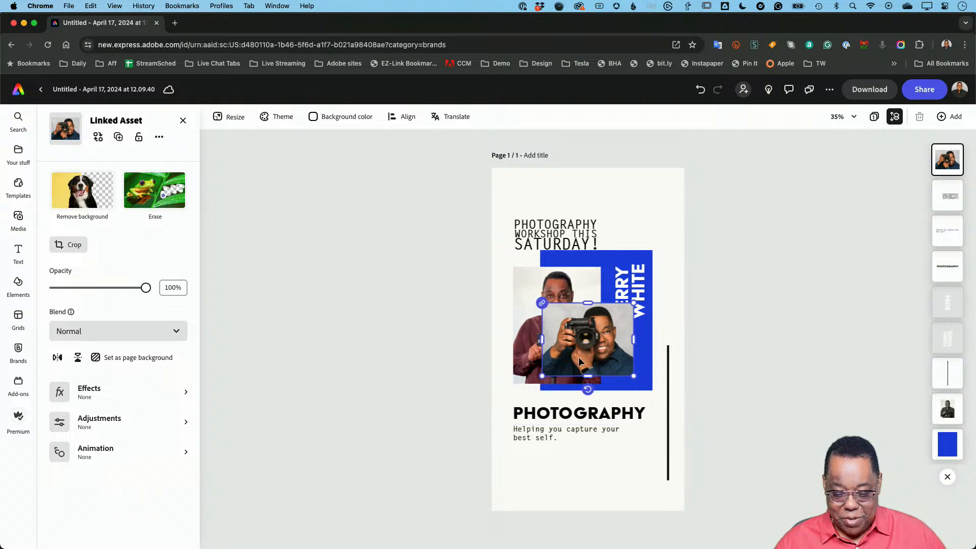
- Position the camera photo over the existing portrait and delete the old portrait underneath
{"action": "left_click_drag", "start_coordinate": [597, 346], "coordinate": [570, 311]}
{"action": "left_click", "coordinate": [523, 368]}
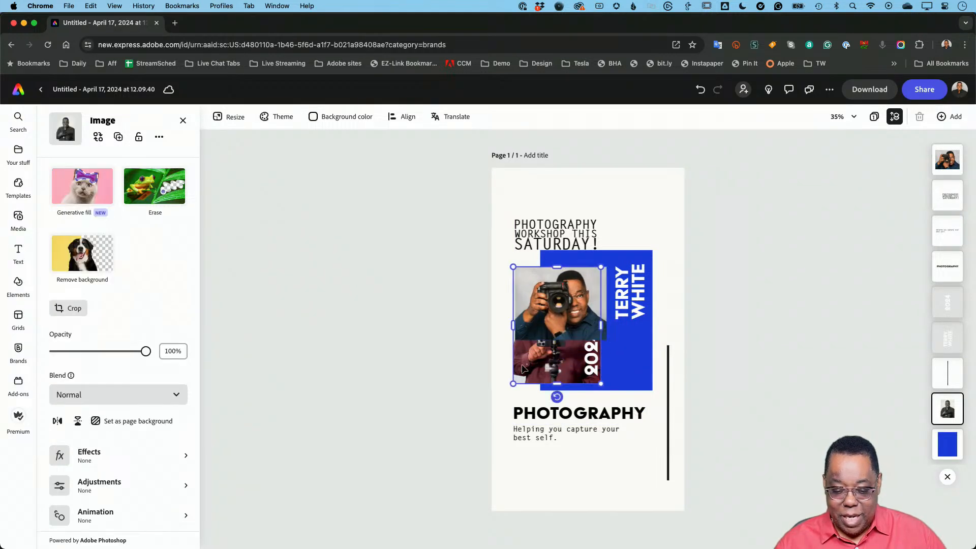
{"action": "key", "text": "Delete"}
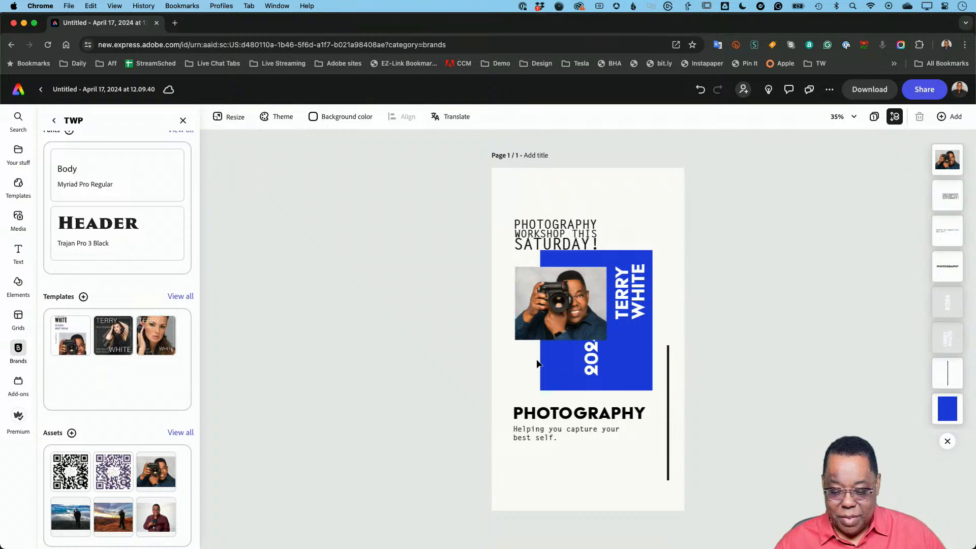
{"action": "mouse_move", "coordinate": [540, 333]}
{"action": "left_mouse_down"}
{"action": "mouse_move", "coordinate": [539, 370]}
{"action": "mouse_move", "coordinate": [543, 328]}
{"action": "left_mouse_up"}
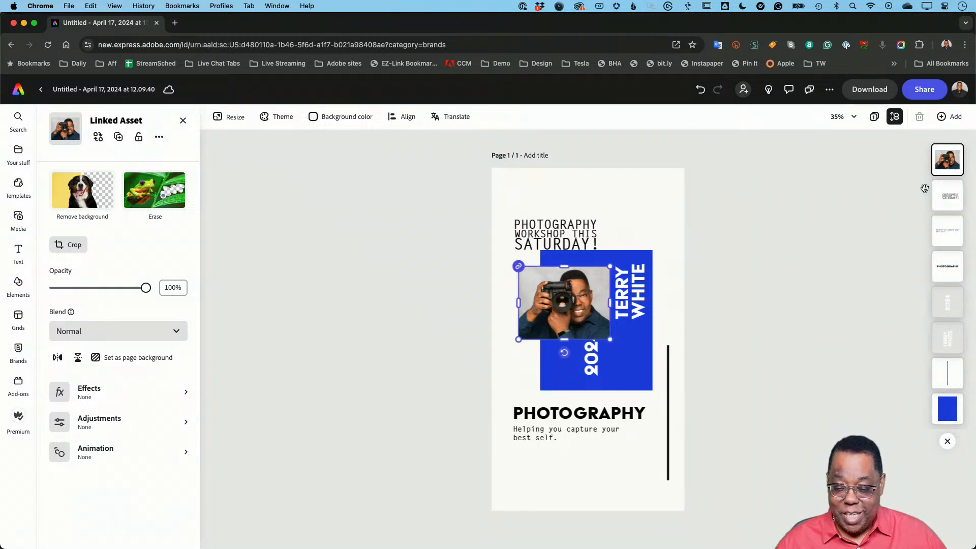
- Move the camera photo's layer behind the name and year, crop both its sides and enlarge it slightly
{"action": "left_click_drag", "start_coordinate": [947, 159], "coordinate": [946, 356]}
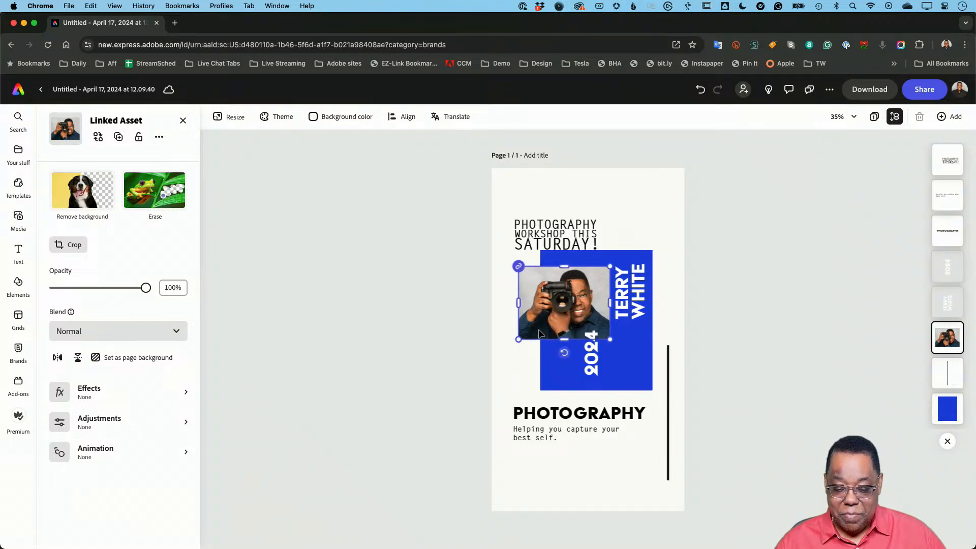
{"action": "mouse_move", "coordinate": [518, 303]}
{"action": "left_mouse_down"}
{"action": "mouse_move", "coordinate": [537, 303]}
{"action": "mouse_move", "coordinate": [529, 303]}
{"action": "left_mouse_up"}
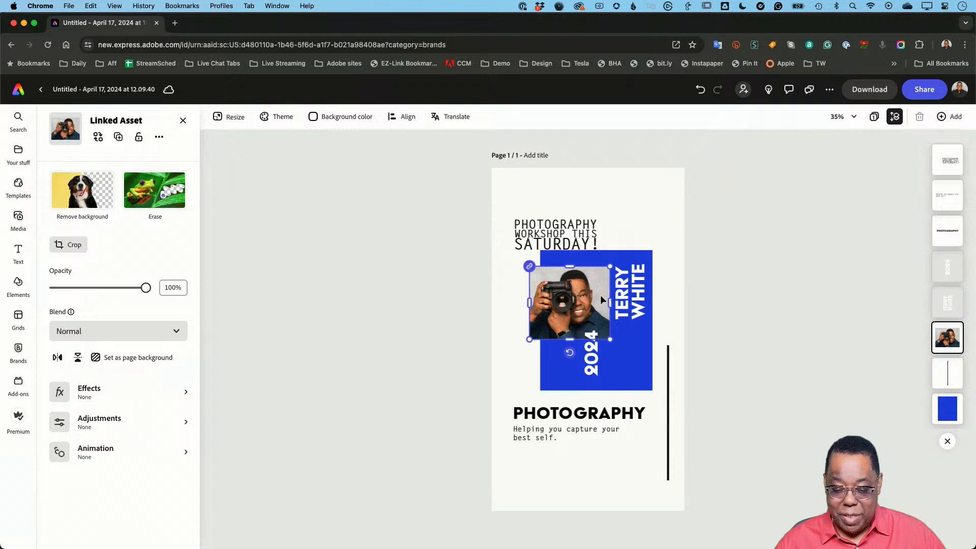
{"action": "left_click_drag", "start_coordinate": [609, 299], "coordinate": [599, 300]}
{"action": "left_click_drag", "start_coordinate": [602, 339], "coordinate": [610, 347]}
{"action": "left_click", "coordinate": [711, 326]}
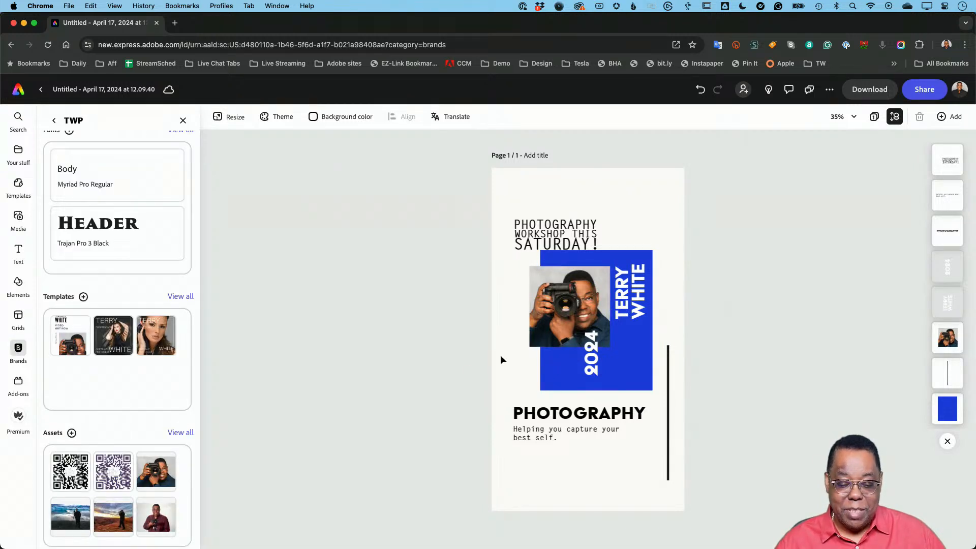
- Change the blue rectangle's fill to the second purple among the TWP brand's additional colors
{"action": "left_click", "coordinate": [634, 371]}
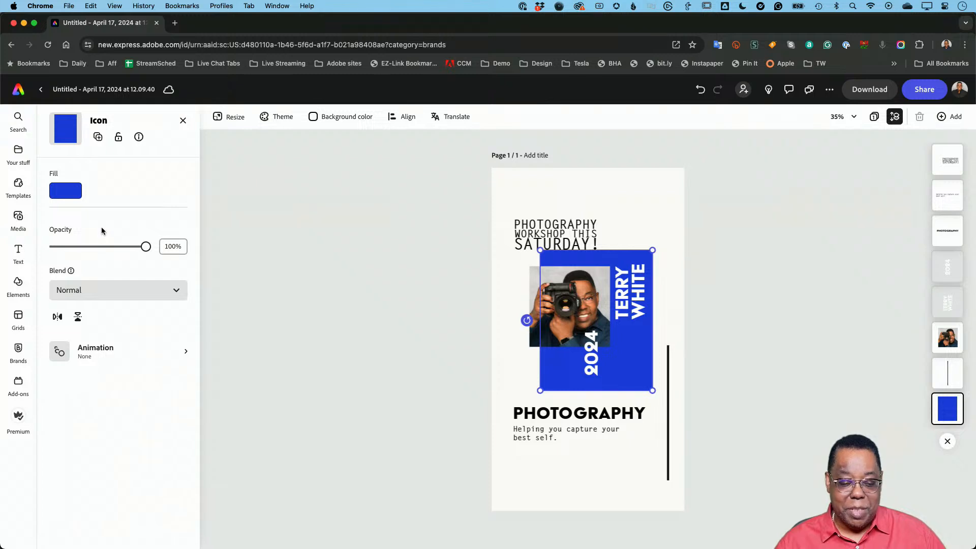
{"action": "left_click", "coordinate": [65, 196]}
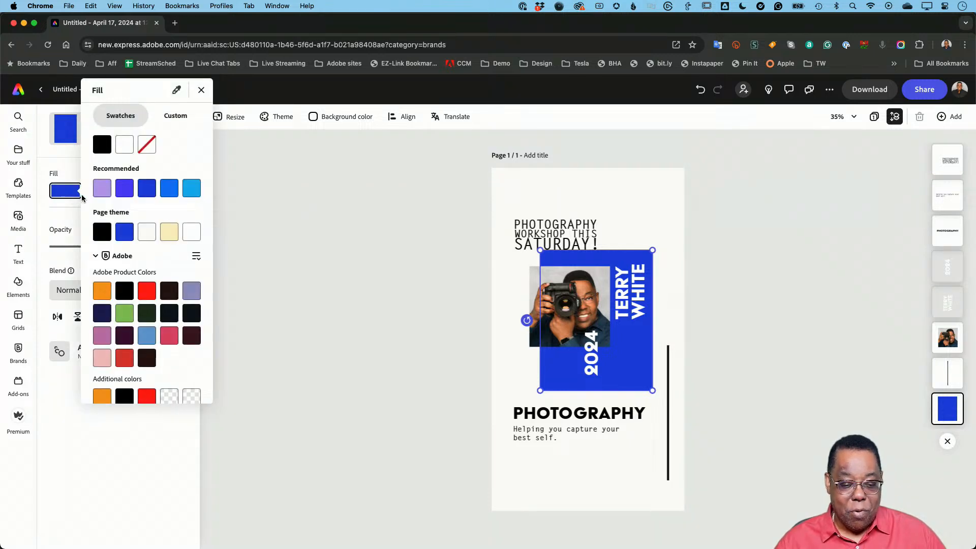
{"action": "left_click", "coordinate": [197, 256]}
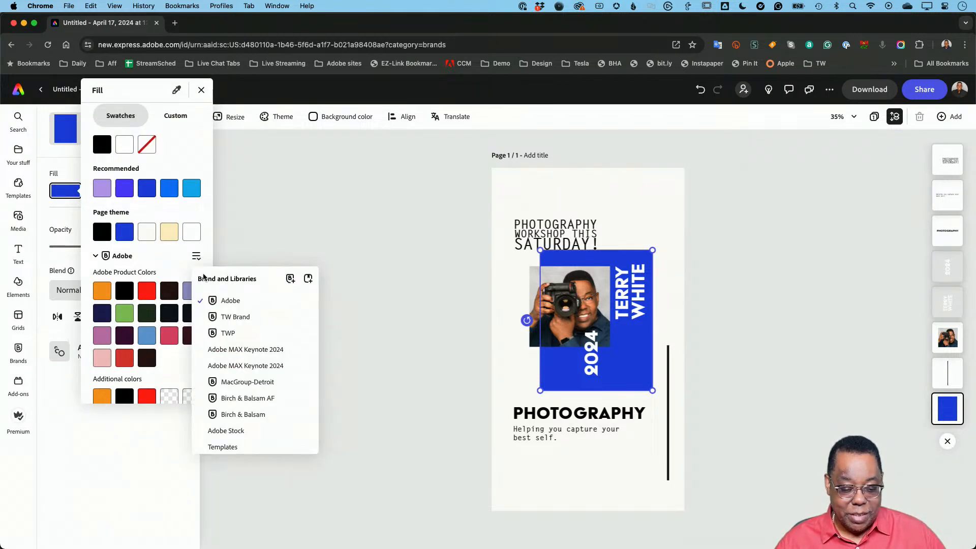
{"action": "left_click", "coordinate": [221, 336]}
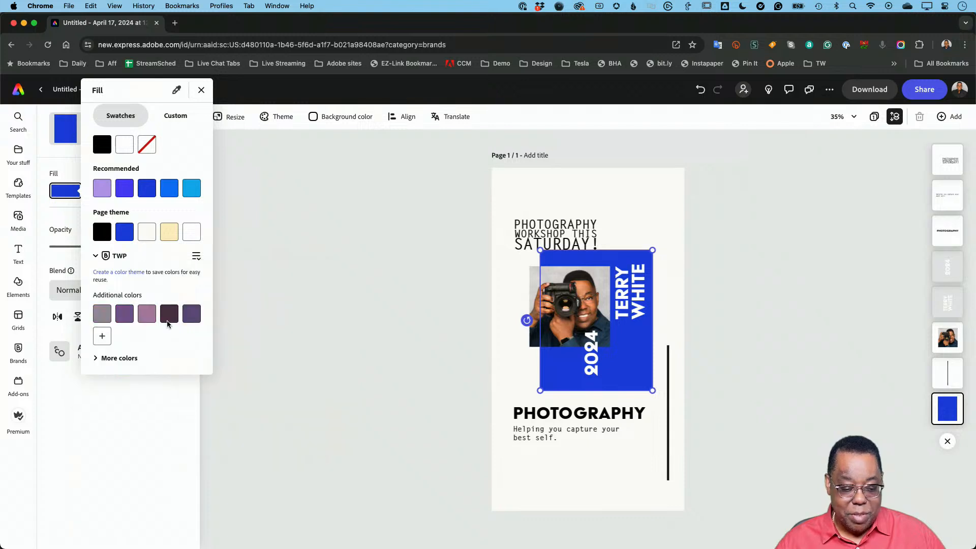
{"action": "left_click", "coordinate": [126, 315]}
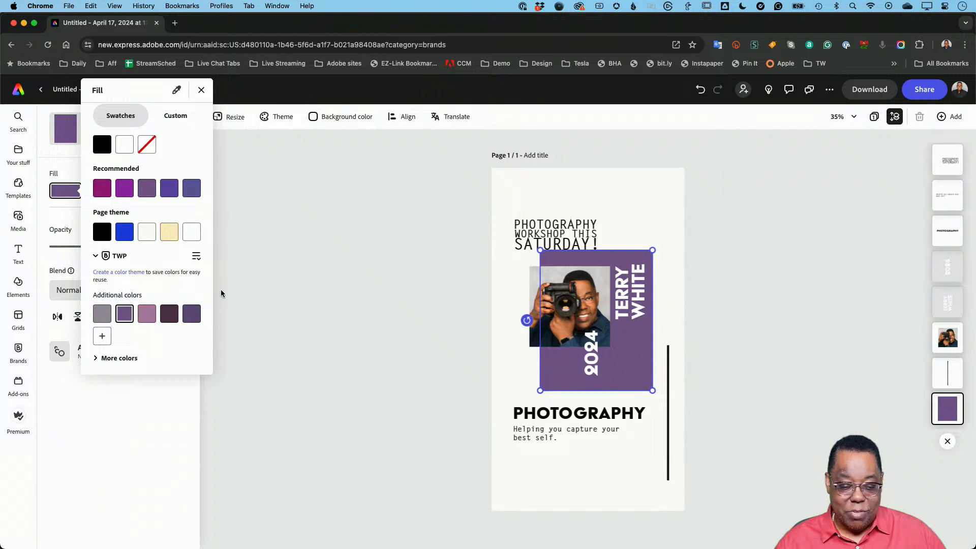
{"action": "left_click", "coordinate": [236, 277]}
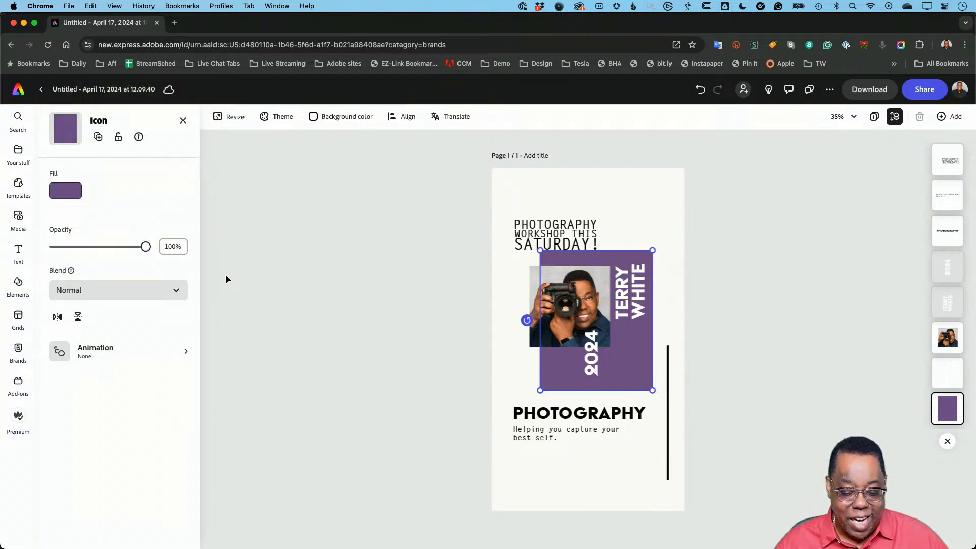
{"action": "left_click", "coordinate": [226, 275]}
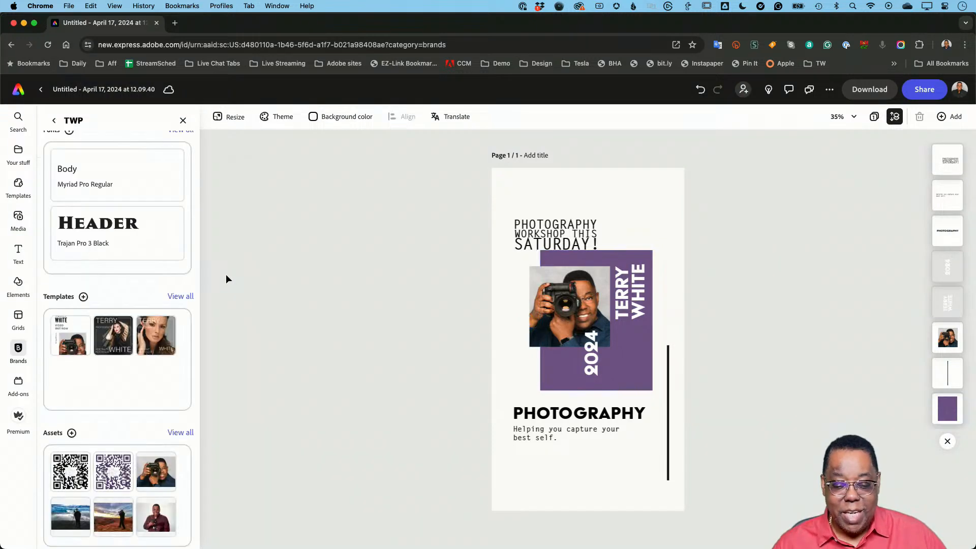
- Set the PHOTOGRAPHY heading to the TW Brand font Trajan Pro 3 Regular and scale it down to size 102, aligned with the rectangle's edge
{"action": "left_click", "coordinate": [558, 416]}
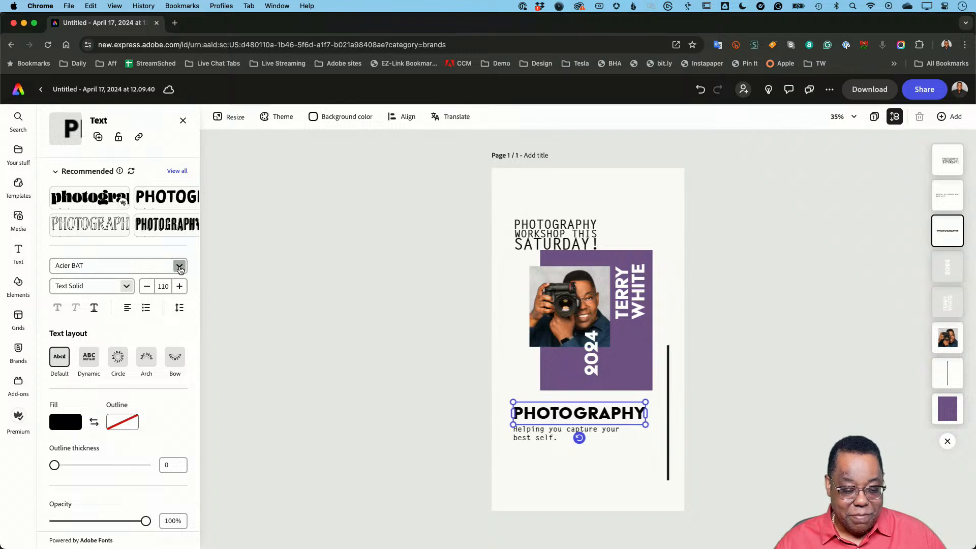
{"action": "left_click", "coordinate": [179, 268]}
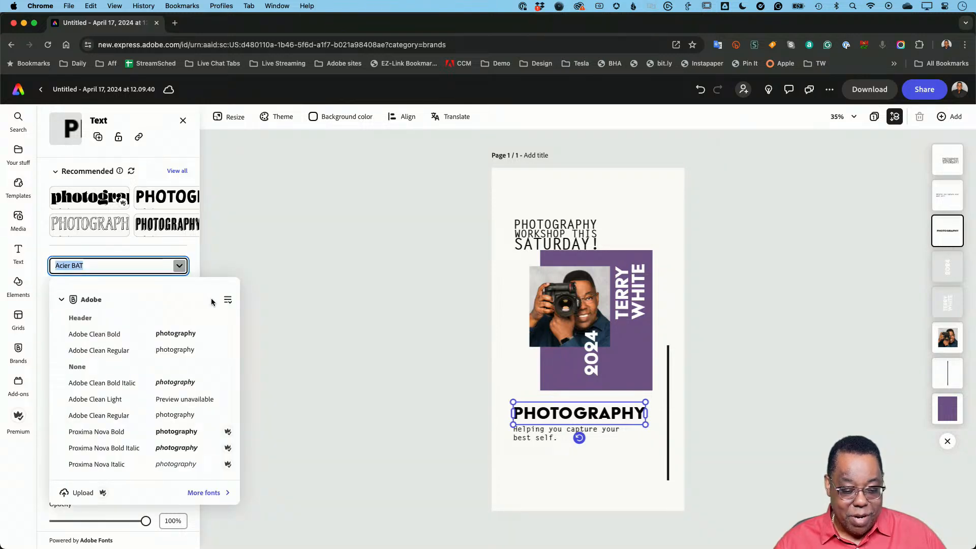
{"action": "left_click", "coordinate": [227, 300]}
{"action": "scroll", "coordinate": [131, 402], "scroll_direction": "down", "scroll_amount": 5}
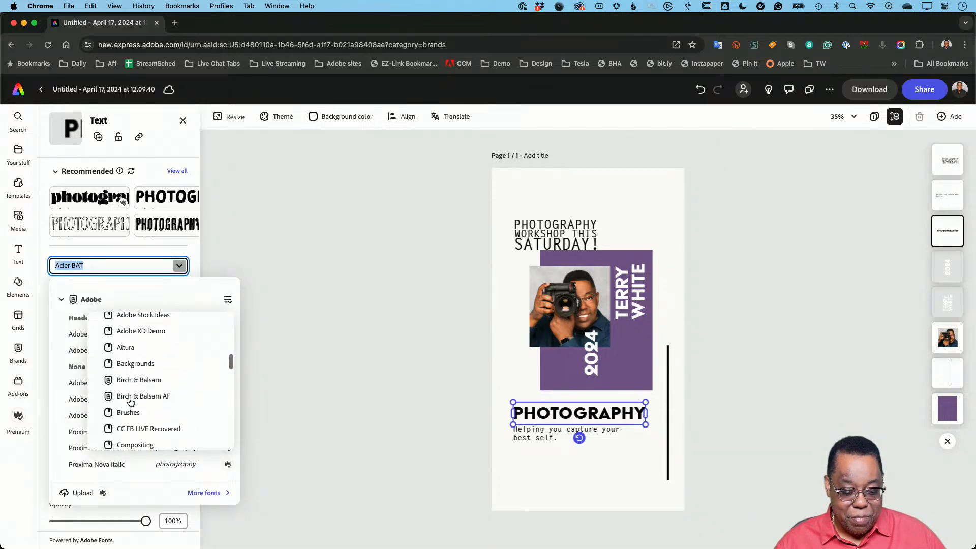
{"action": "scroll", "coordinate": [130, 402], "scroll_direction": "down", "scroll_amount": 10}
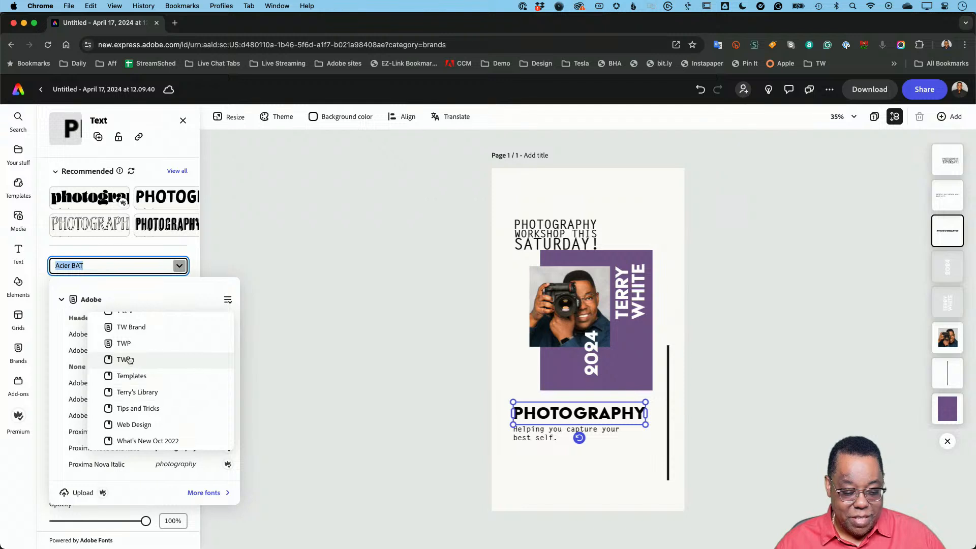
{"action": "left_click", "coordinate": [131, 327]}
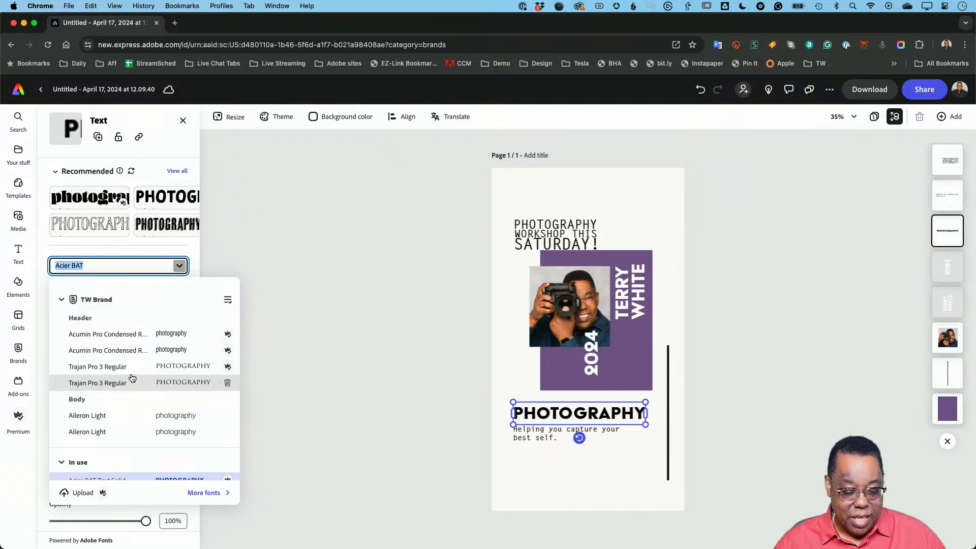
{"action": "left_click", "coordinate": [106, 368]}
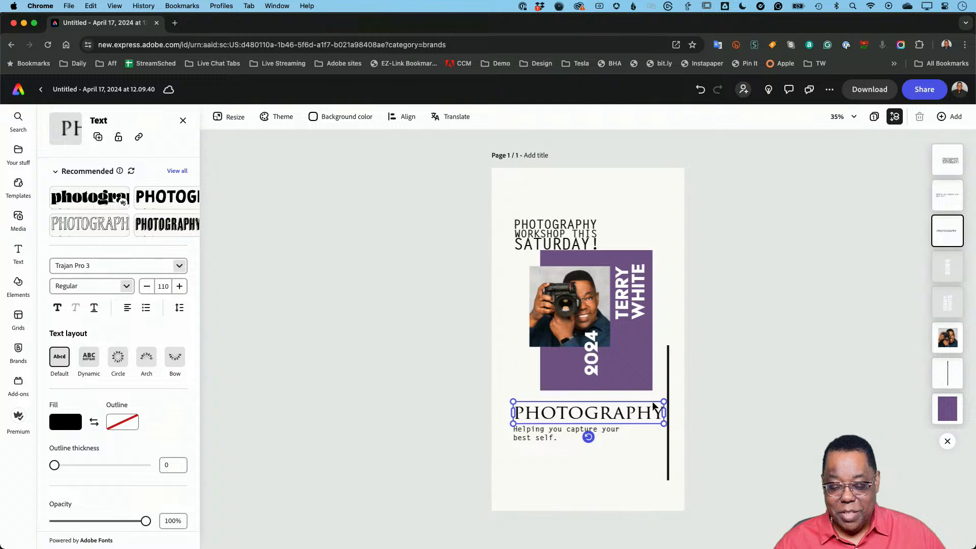
{"action": "left_click_drag", "start_coordinate": [660, 401], "coordinate": [652, 401]}
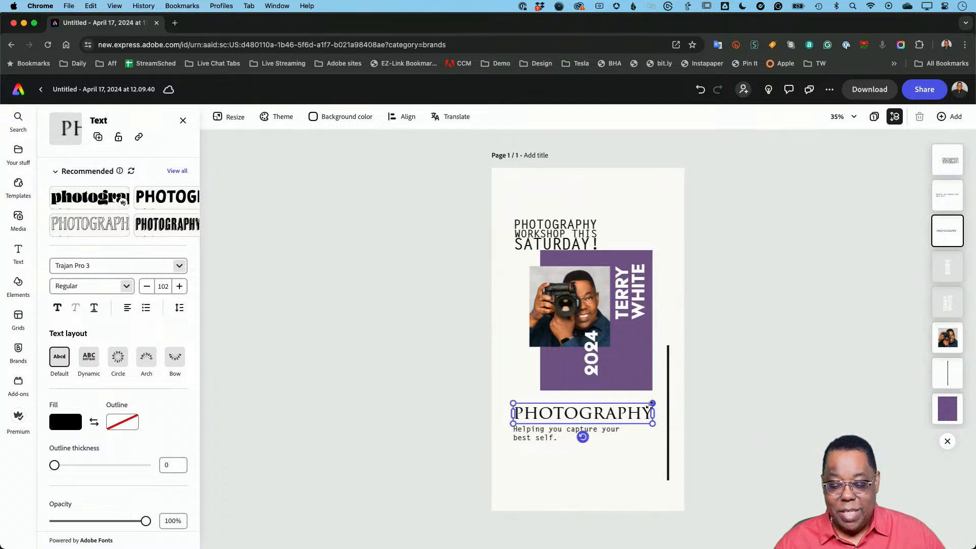
{"action": "left_click", "coordinate": [730, 377]}
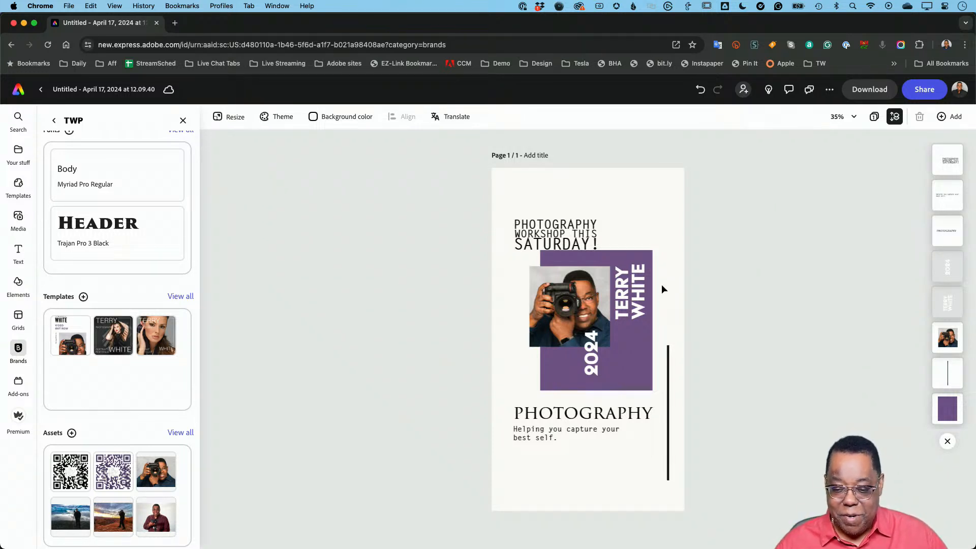
- Return to the Adobe Express home page and switch to the 4th-July-noAB.psd poster in Photoshop
{"action": "left_click", "coordinate": [18, 94]}
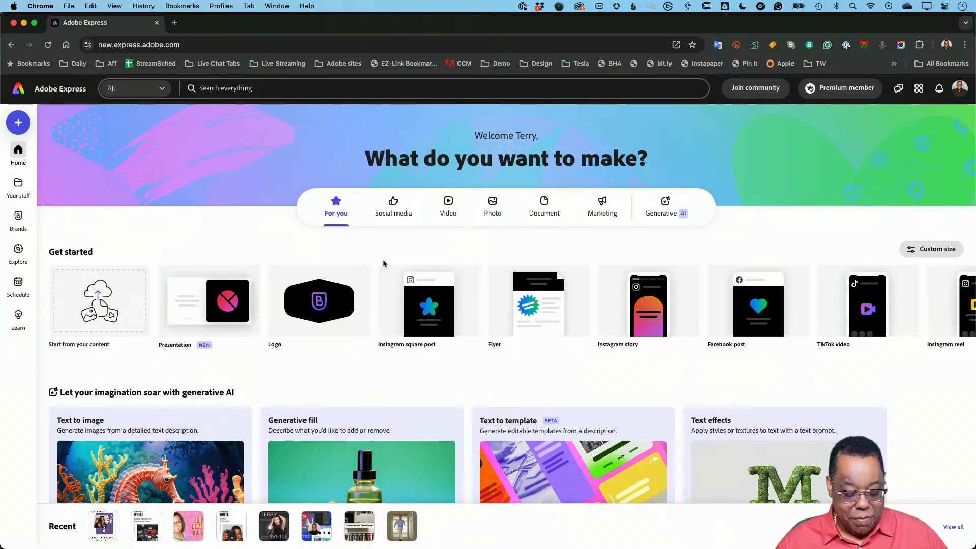
{"action": "key", "text": "super+Tab"}
{"action": "key", "text": "super+Tab"}
{"action": "key", "text": "super+Tab"}
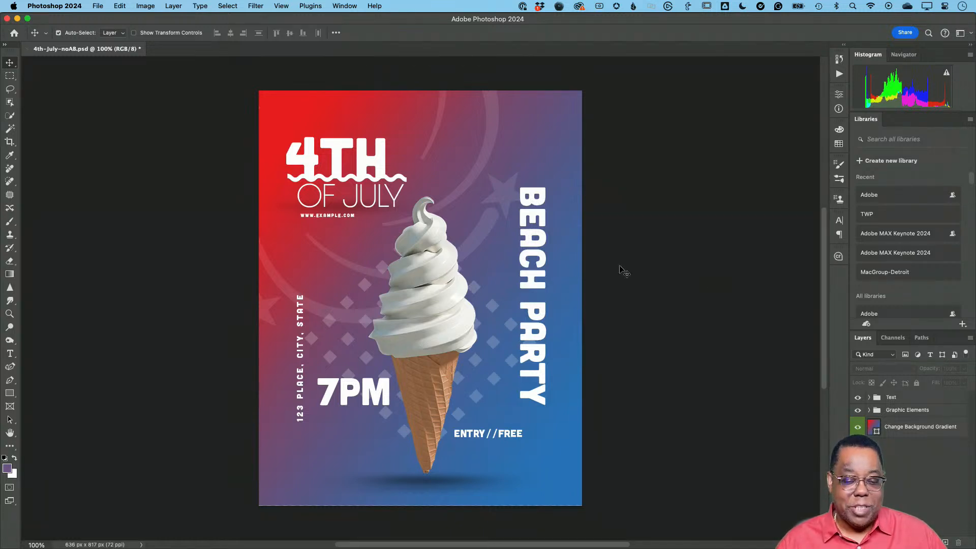
- Move the 4TH text up clear of the wavy line and look through the poster's text layers
{"action": "left_click", "coordinate": [328, 160]}
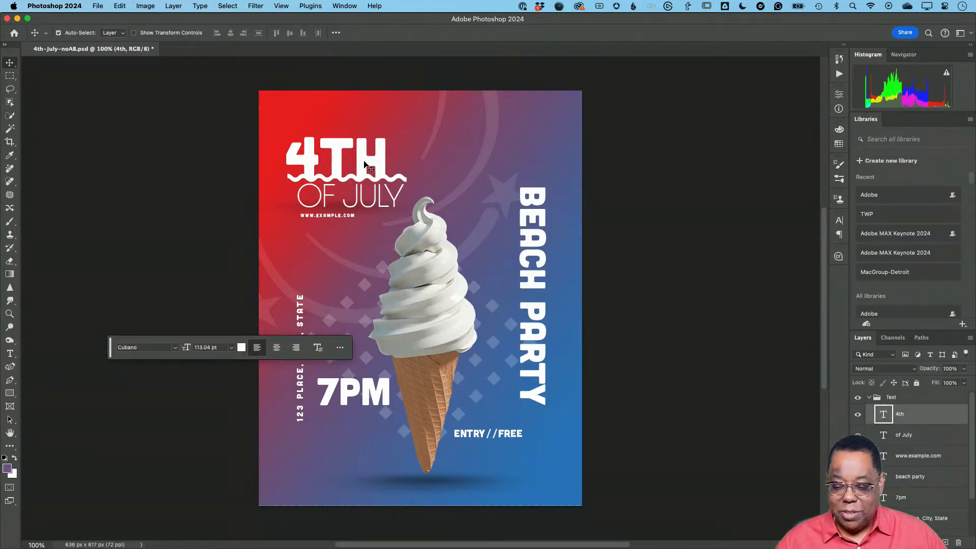
{"action": "left_click_drag", "start_coordinate": [333, 155], "coordinate": [337, 139]}
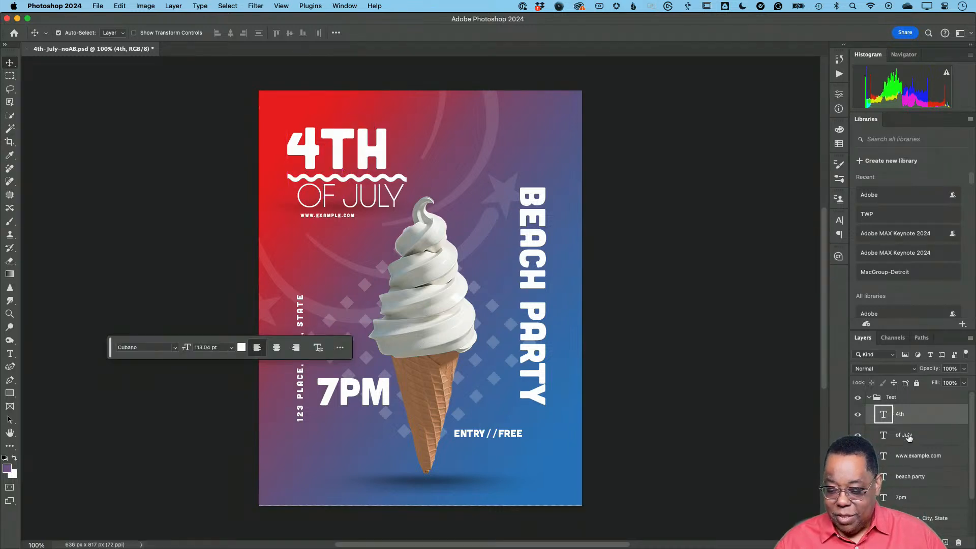
{"action": "scroll", "coordinate": [909, 437], "scroll_direction": "down", "scroll_amount": 2}
{"action": "scroll", "coordinate": [737, 500], "scroll_direction": "down", "scroll_amount": 1}
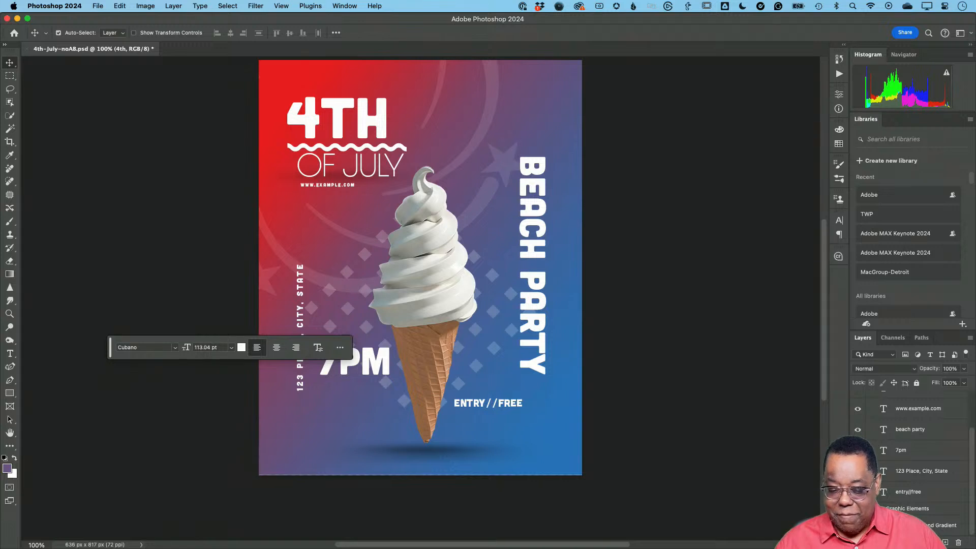
{"action": "scroll", "coordinate": [789, 375], "scroll_direction": "up", "scroll_amount": 2}
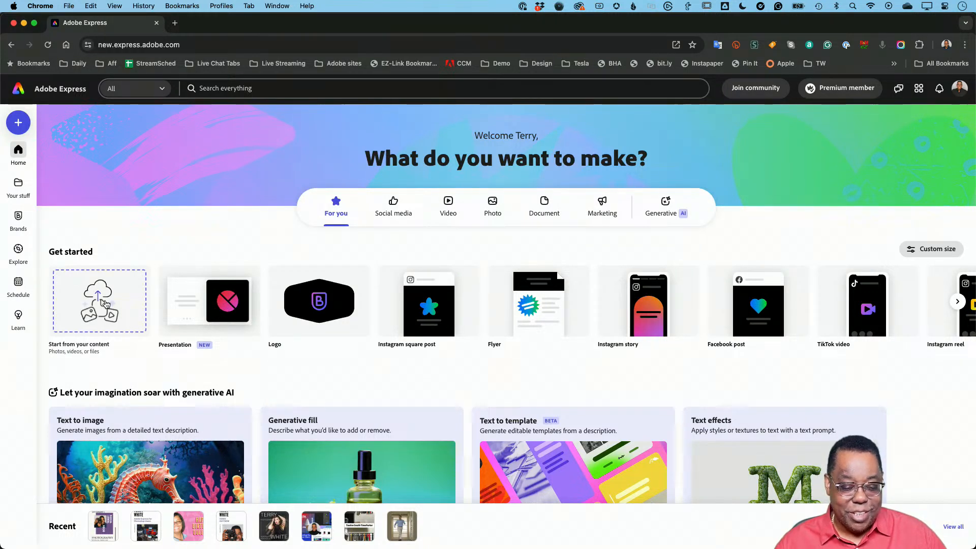
- In Adobe Express, start from own content with 4th-July-noAB.psd from the Adobe Express demo folder's Getting Started subfolder, and open the converted file
{"action": "left_click", "coordinate": [105, 304]}
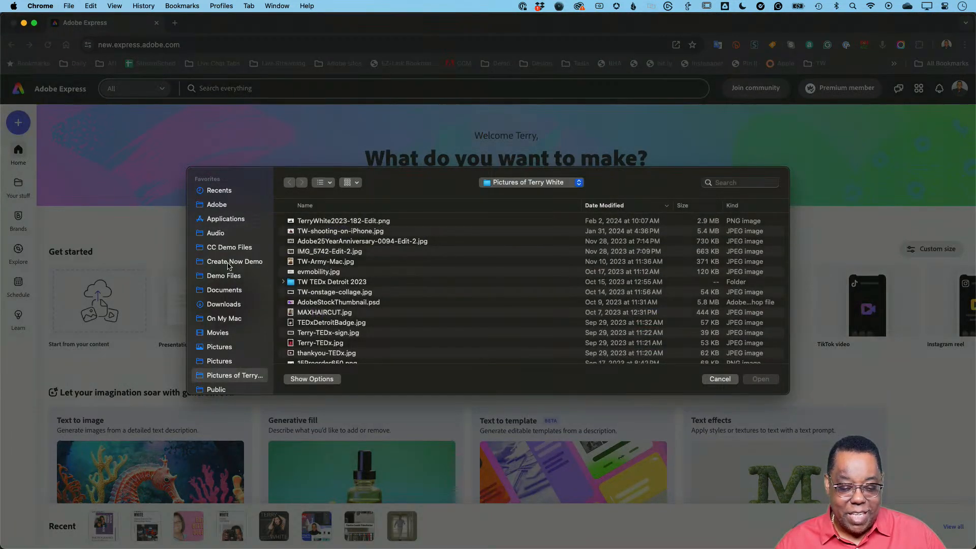
{"action": "left_click", "coordinate": [230, 248]}
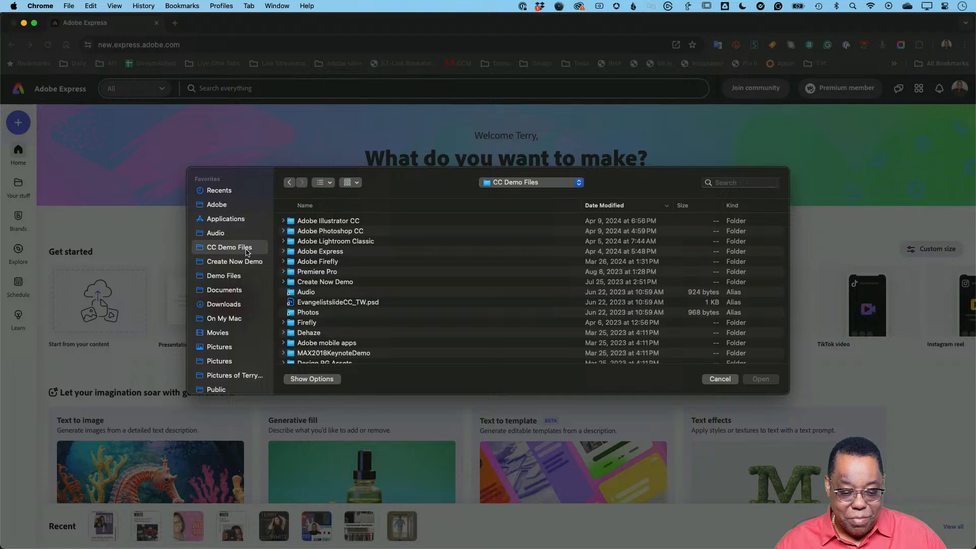
{"action": "double_click", "coordinate": [321, 252]}
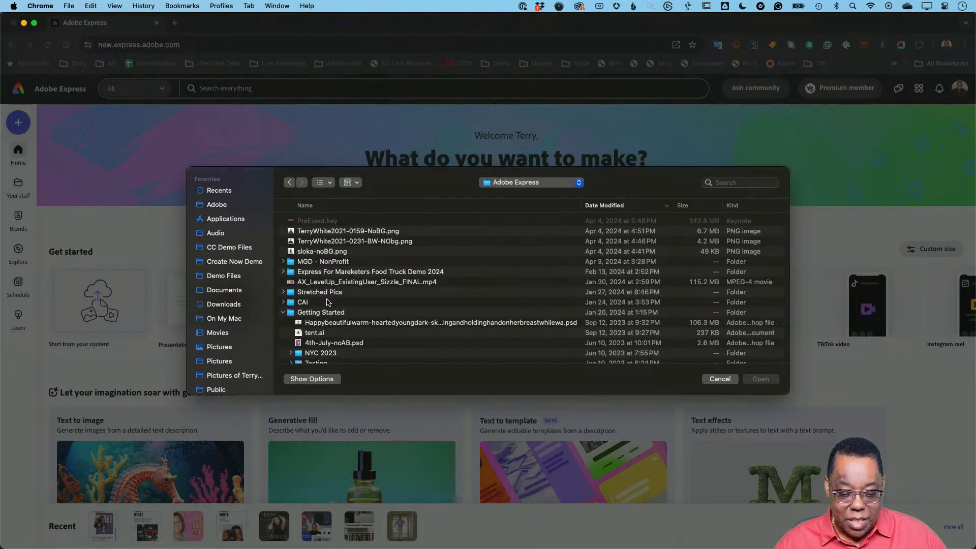
{"action": "scroll", "coordinate": [336, 327], "scroll_direction": "down", "scroll_amount": 1}
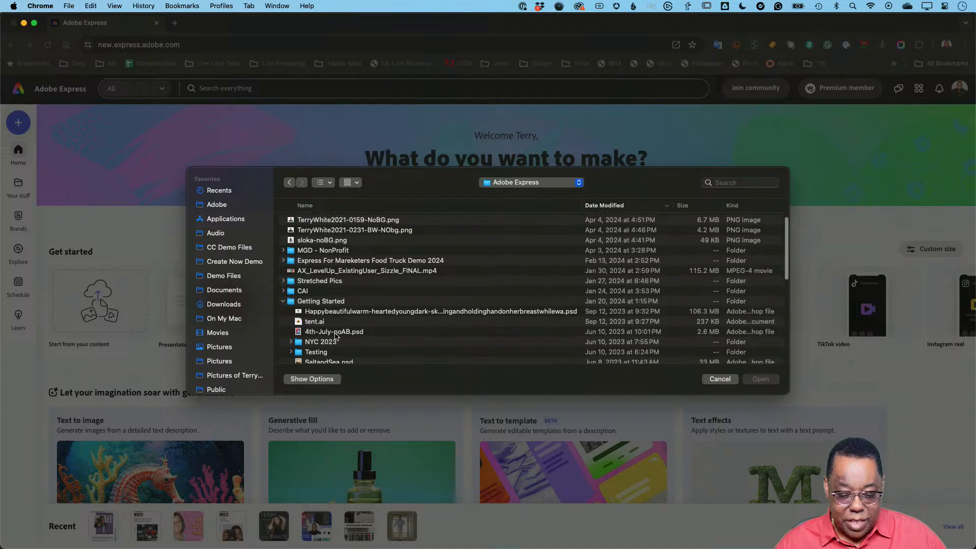
{"action": "left_click", "coordinate": [297, 333]}
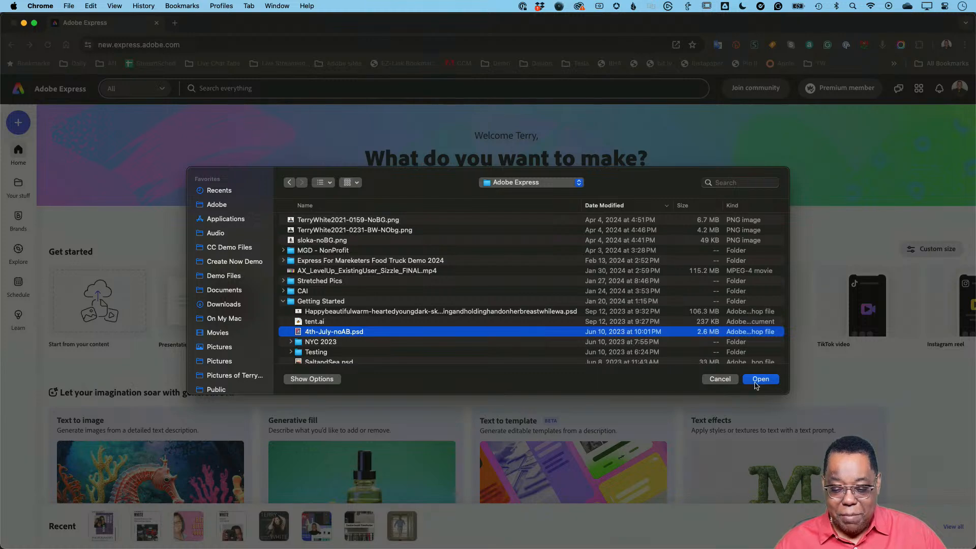
{"action": "left_click", "coordinate": [758, 379]}
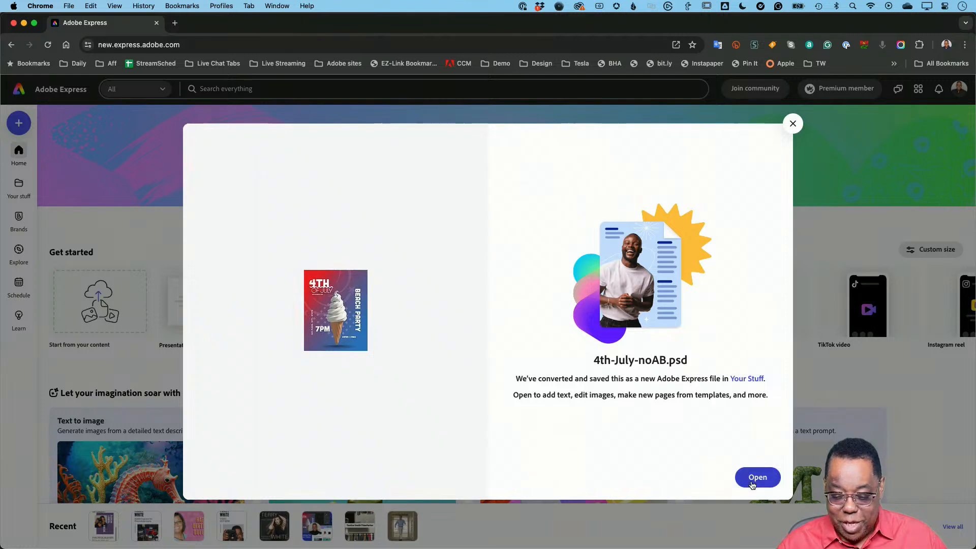
{"action": "left_click", "coordinate": [753, 481]}
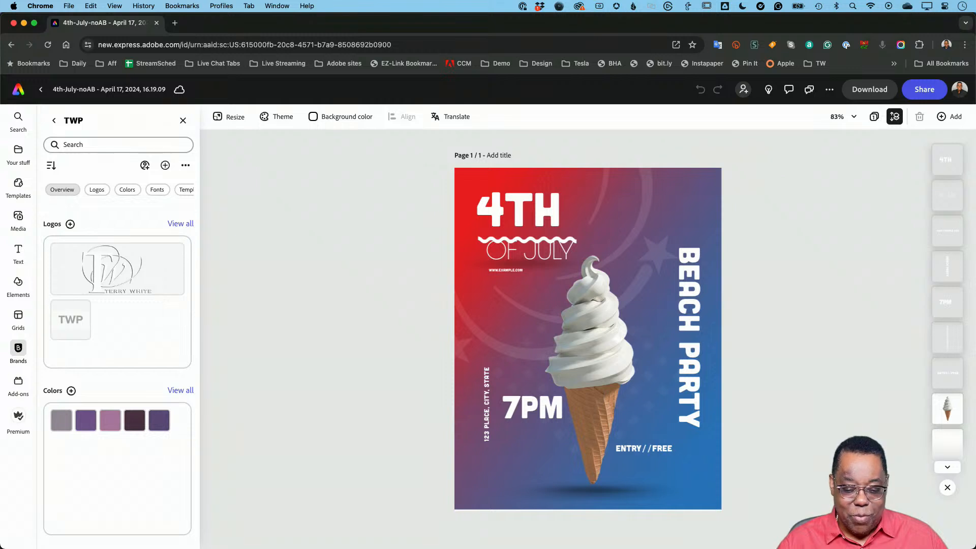
- Nudge the wavy line up so it sits between 4TH and OF JULY
{"action": "left_click", "coordinate": [482, 240]}
{"action": "key", "text": "Up"}
{"action": "key", "text": "Up"}
{"action": "key", "text": "Up"}
{"action": "key", "text": "Up"}
{"action": "key", "text": "Up"}
{"action": "key", "text": "Up"}
{"action": "key", "text": "Up"}
{"action": "key", "text": "Up"}
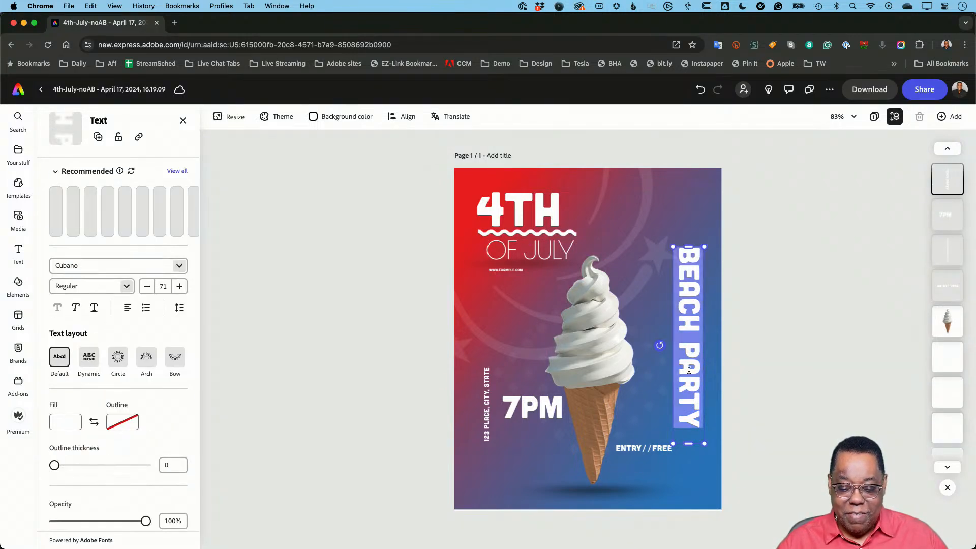
- Replace the vertical BEACH PARTY text with "ICE CREAM SOCIAL" and select all of it
{"action": "double_click", "coordinate": [690, 319]}
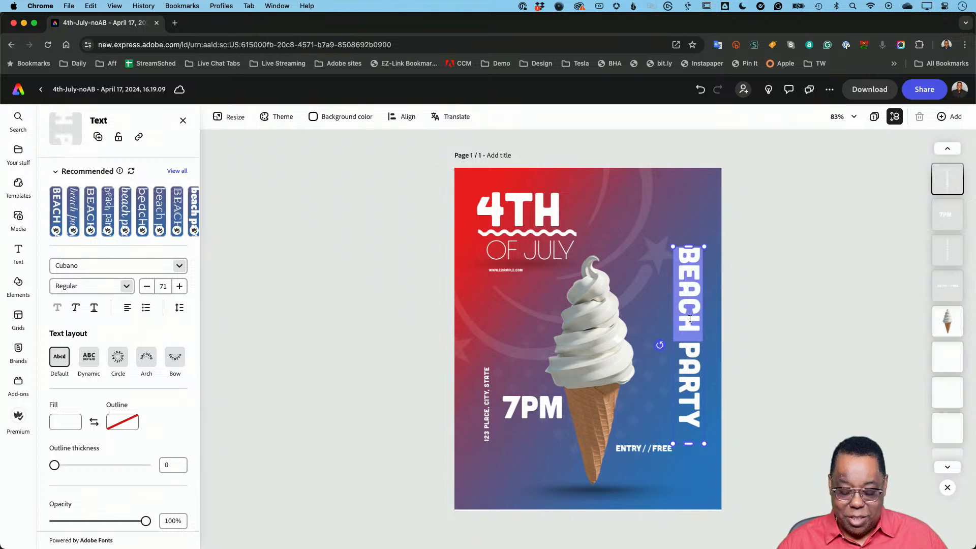
{"action": "key", "text": "BackSpace"}
{"action": "type", "text": "IC"}
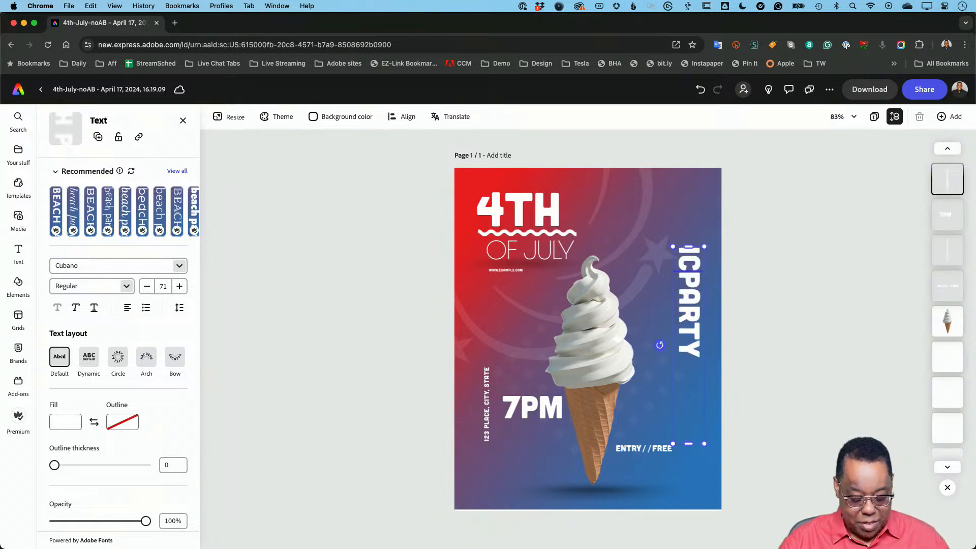
{"action": "key", "text": "super+a"}
{"action": "type", "text": "ICE"}
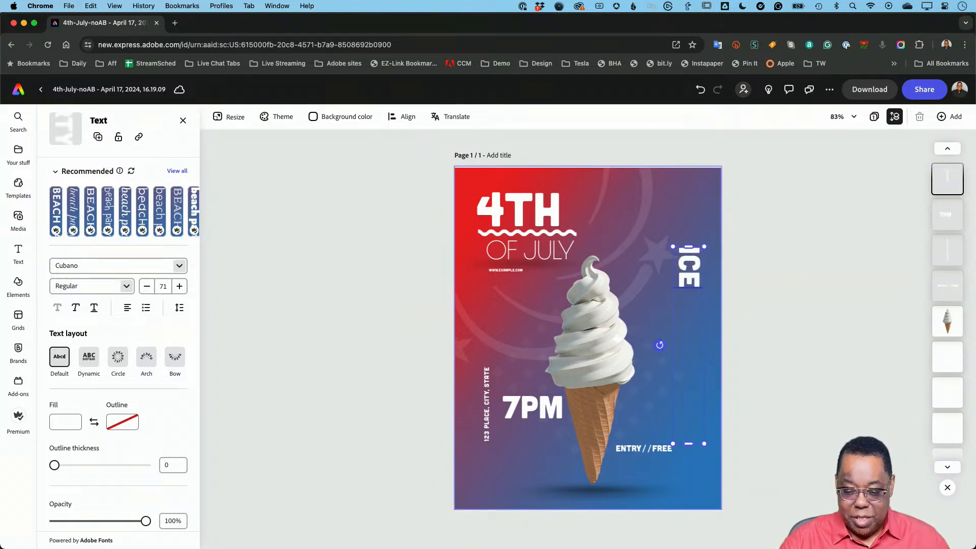
{"action": "type", "text": " CREAM"}
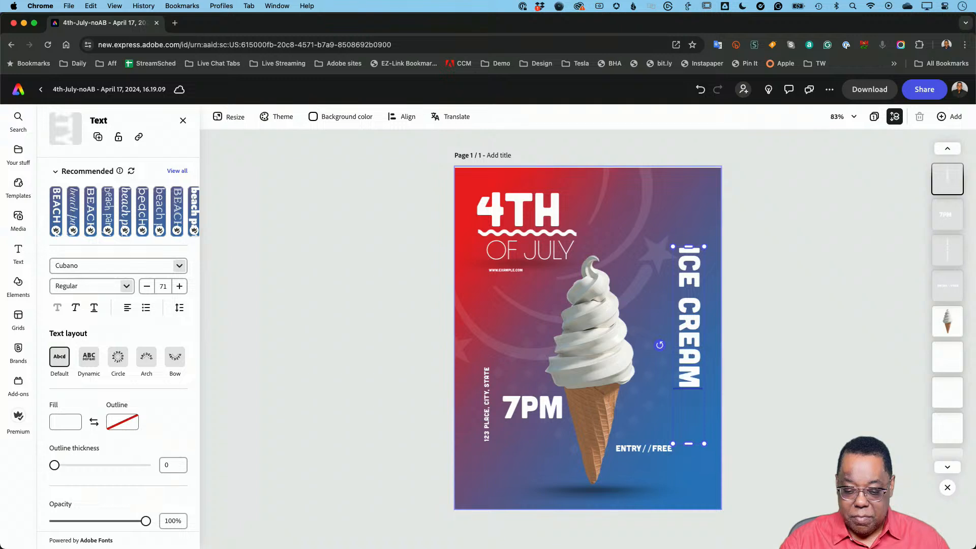
{"action": "type", "text": " SOCIAL"}
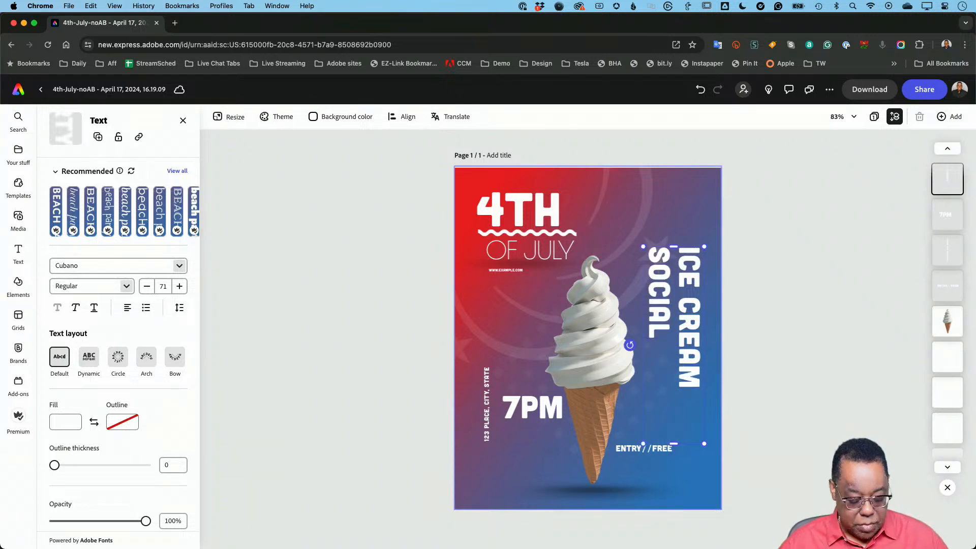
{"action": "key", "text": "super+a"}
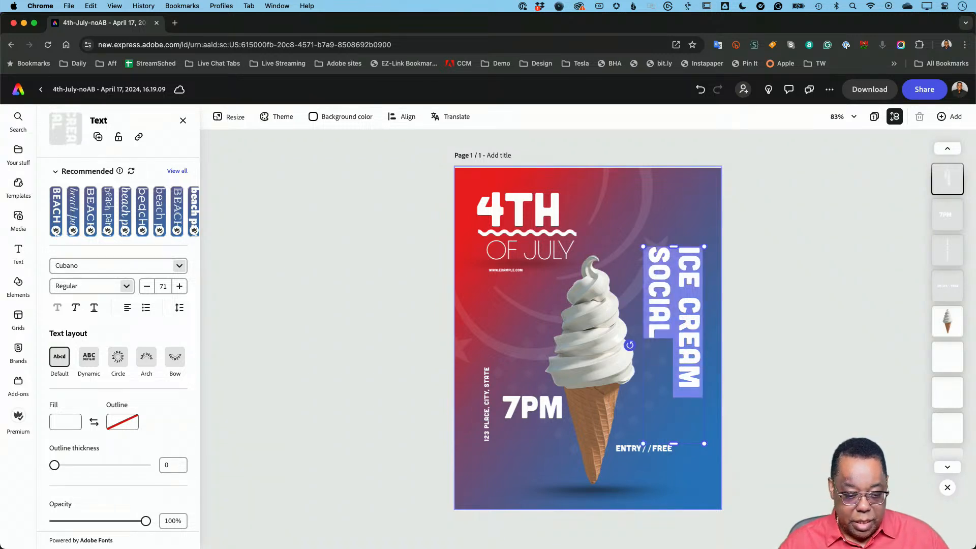
- Set the vertical ICE CREAM SOCIAL text's font size to 55 so it fits on one line
{"action": "left_click", "coordinate": [147, 286]}
{"action": "left_click", "coordinate": [146, 286]}
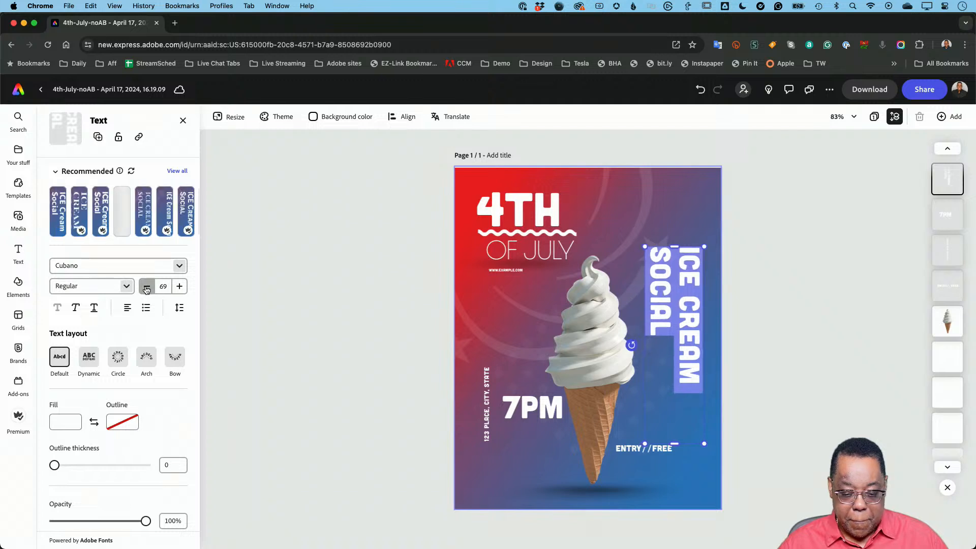
{"action": "left_click", "coordinate": [146, 287]}
{"action": "left_click", "coordinate": [147, 288]}
{"action": "left_click", "coordinate": [146, 289]}
{"action": "left_click", "coordinate": [146, 288]}
{"action": "left_click", "coordinate": [147, 288]}
{"action": "left_click", "coordinate": [146, 289]}
{"action": "left_click", "coordinate": [147, 288]}
{"action": "left_click", "coordinate": [147, 289]}
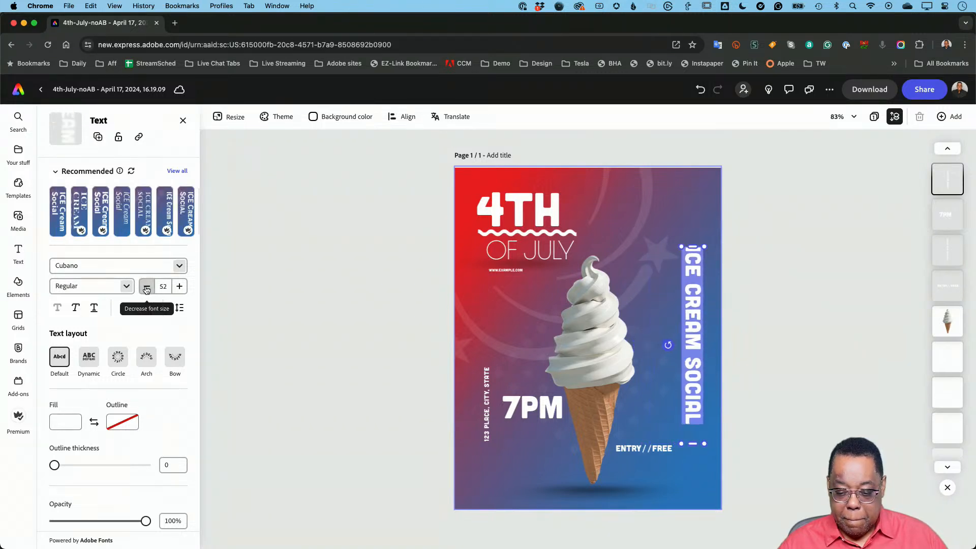
{"action": "left_click", "coordinate": [180, 288]}
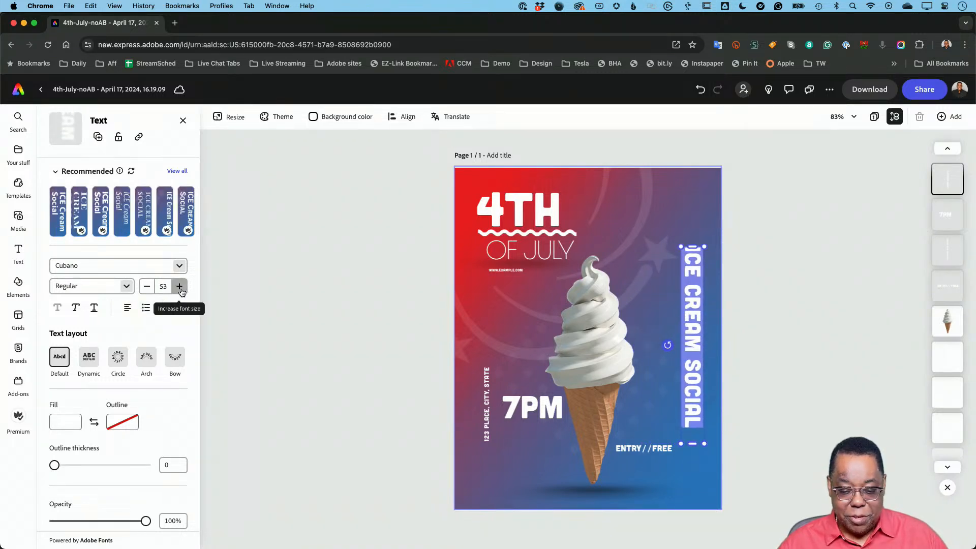
{"action": "left_click", "coordinate": [181, 289]}
{"action": "left_click", "coordinate": [180, 290]}
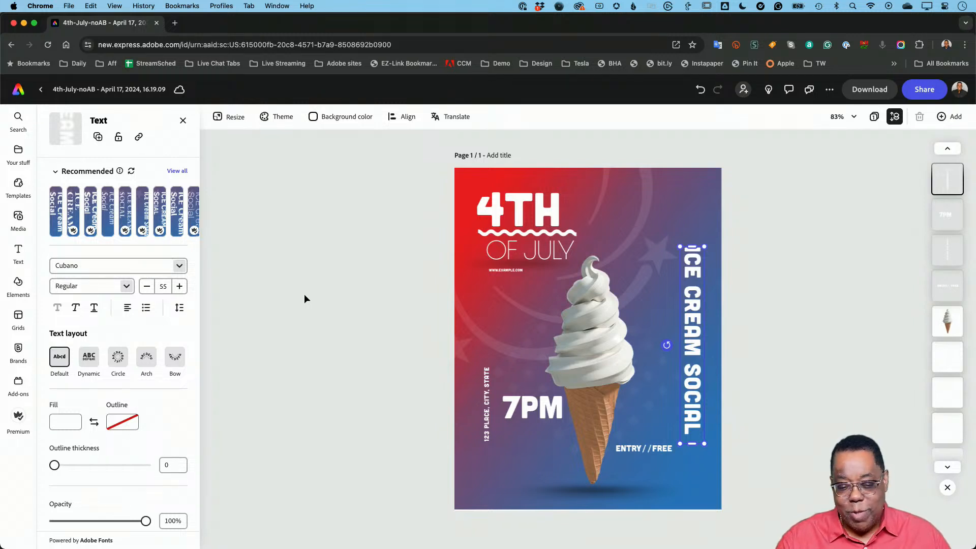
- Set the red-to-blue gradient image as the poster's page background
{"action": "left_click", "coordinate": [231, 122]}
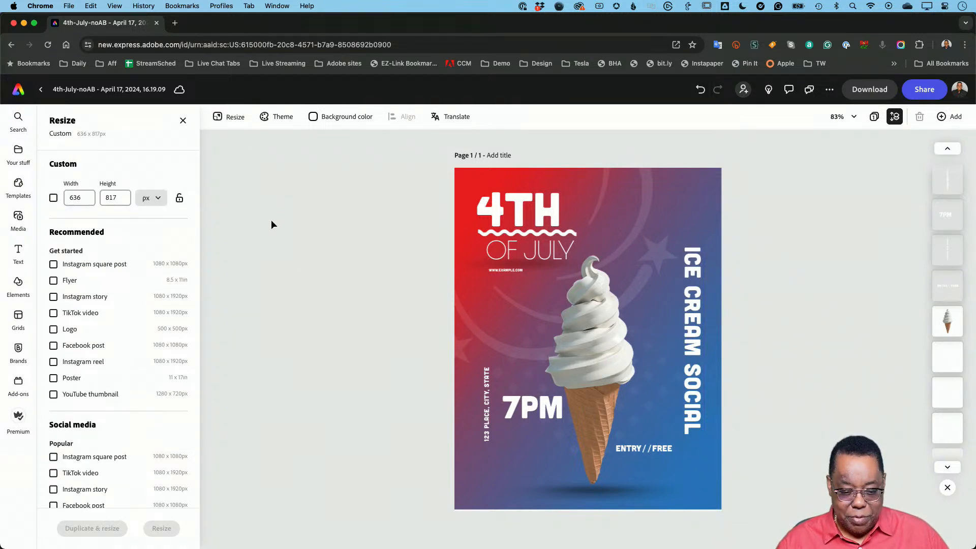
{"action": "left_click", "coordinate": [183, 120]}
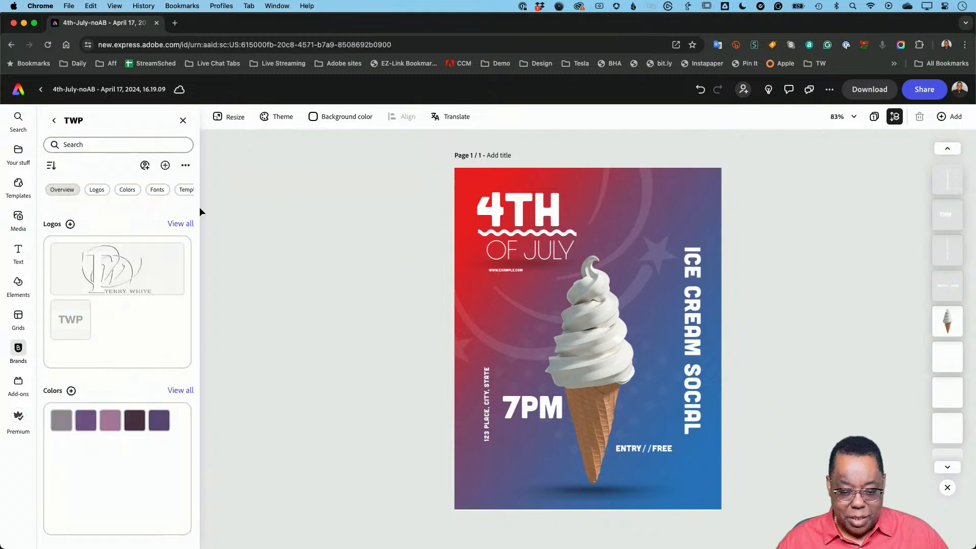
{"action": "left_click", "coordinate": [492, 306]}
{"action": "left_click", "coordinate": [472, 300]}
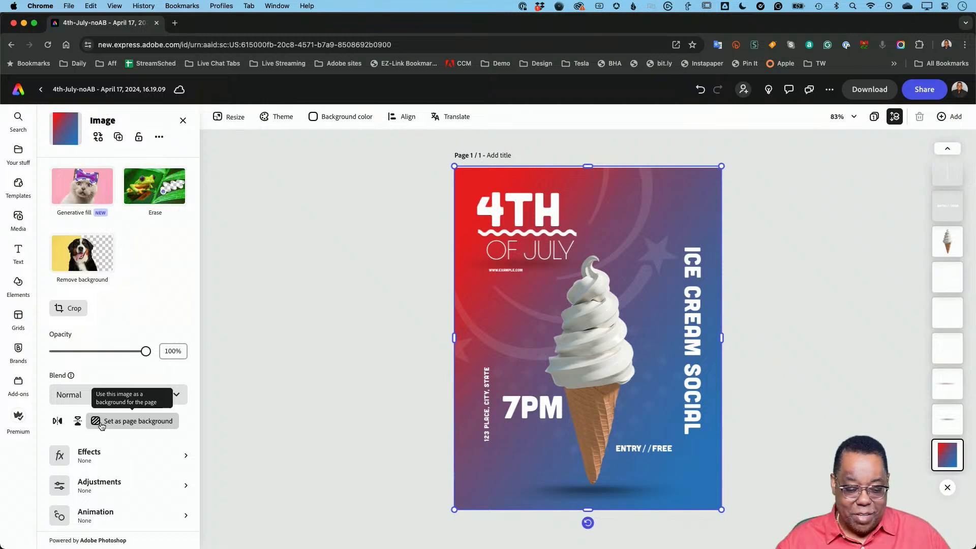
{"action": "left_click", "coordinate": [100, 425]}
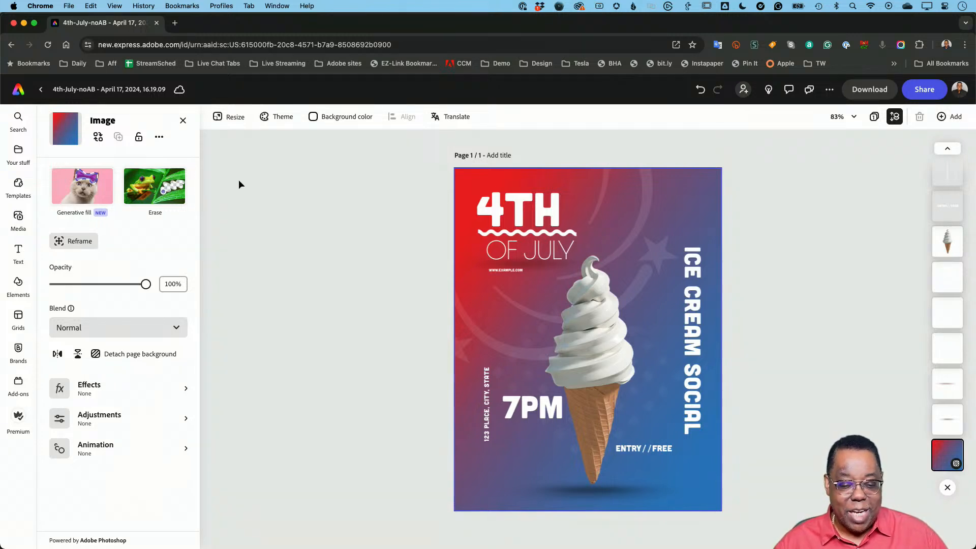
- Open the resize options and select the Instagram story, TikTok video and Facebook post sizes
{"action": "left_click", "coordinate": [235, 122]}
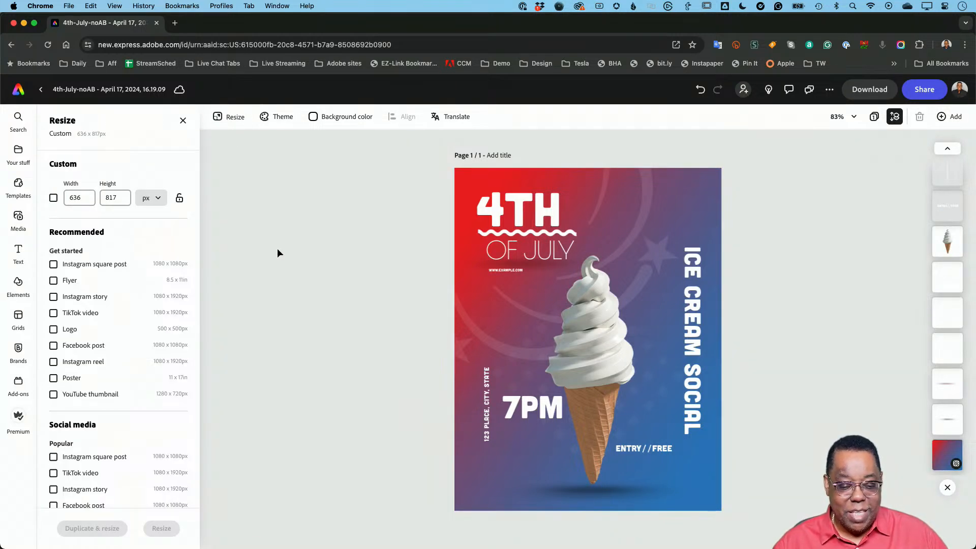
{"action": "left_click", "coordinate": [55, 297]}
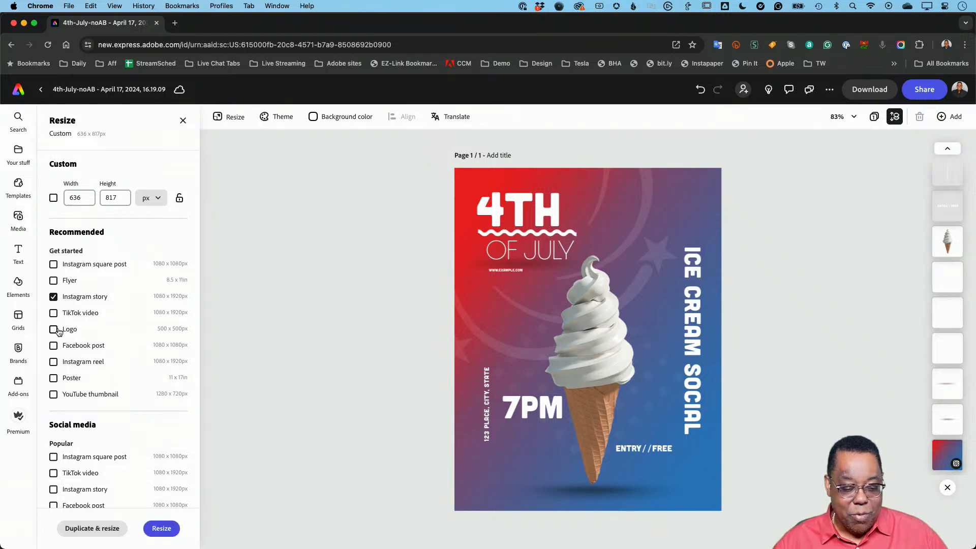
{"action": "left_click", "coordinate": [54, 314]}
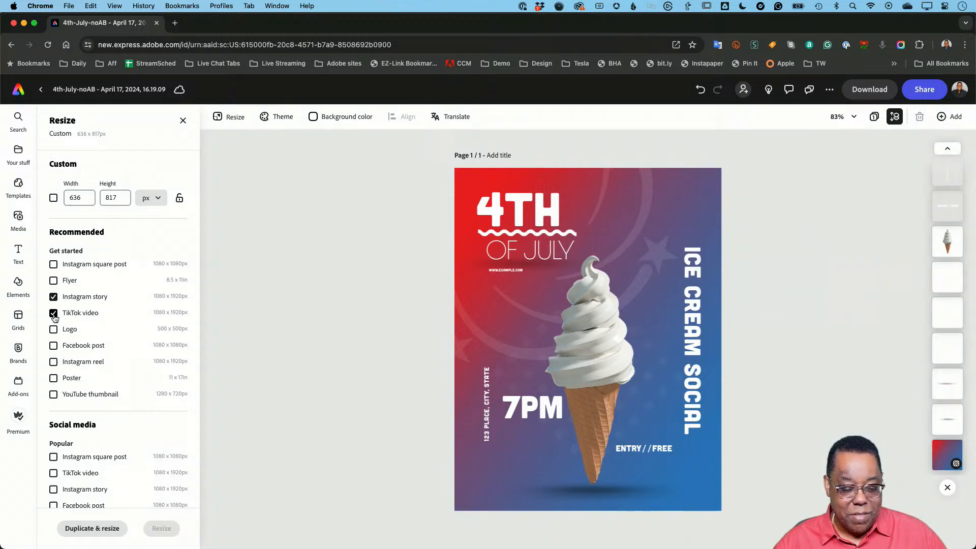
{"action": "left_click", "coordinate": [53, 346]}
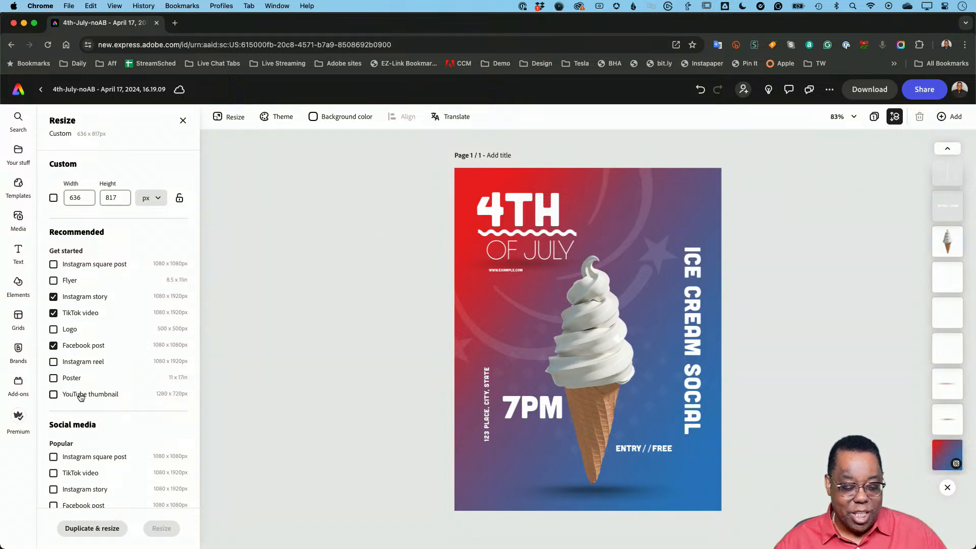
- Look through the other preset sizes offered for resizing, including the social media, video and document categories
{"action": "scroll", "coordinate": [80, 397], "scroll_direction": "down", "scroll_amount": 10}
{"action": "scroll", "coordinate": [80, 392], "scroll_direction": "down", "scroll_amount": 20}
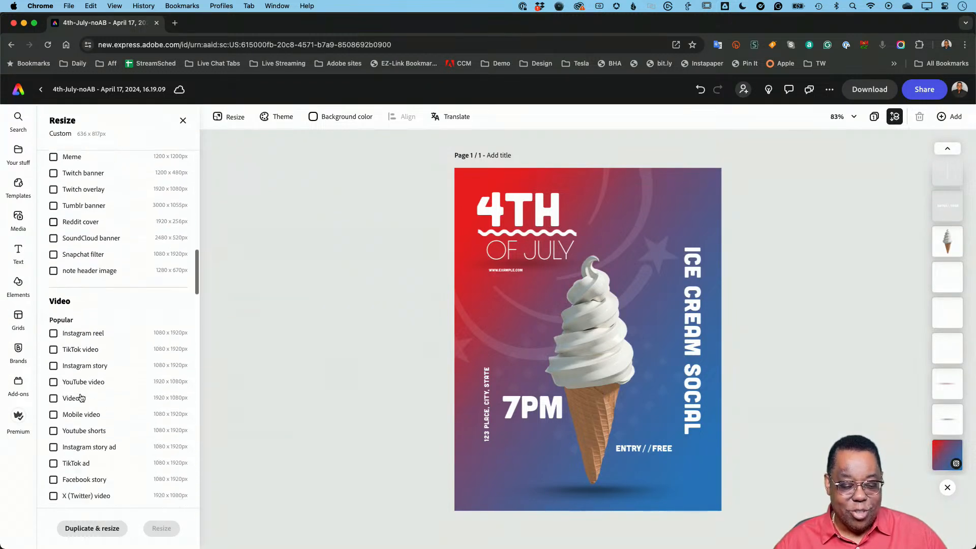
{"action": "scroll", "coordinate": [80, 397], "scroll_direction": "down", "scroll_amount": 20}
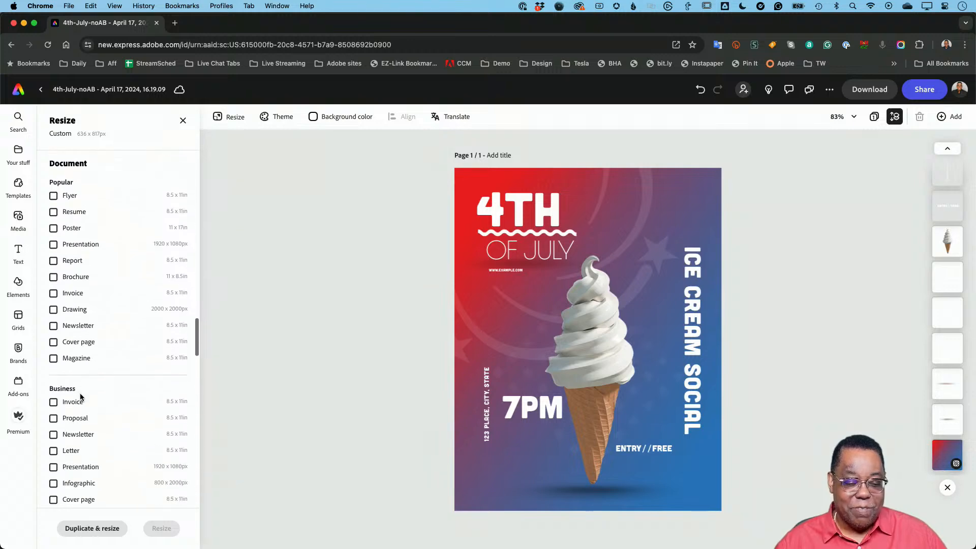
{"action": "scroll", "coordinate": [80, 393], "scroll_direction": "up", "scroll_amount": 20}
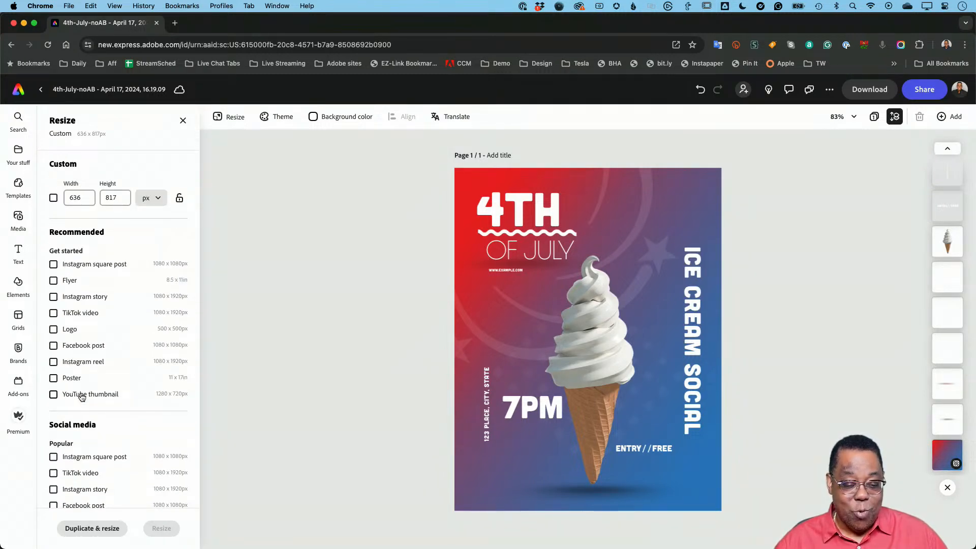
{"action": "scroll", "coordinate": [89, 390], "scroll_direction": "down", "scroll_amount": 10}
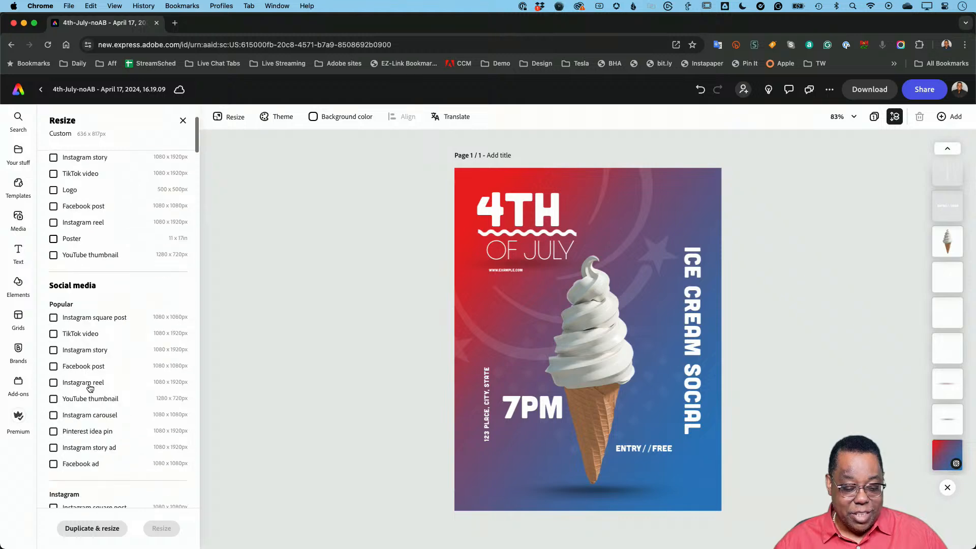
{"action": "scroll", "coordinate": [89, 389], "scroll_direction": "up", "scroll_amount": 10}
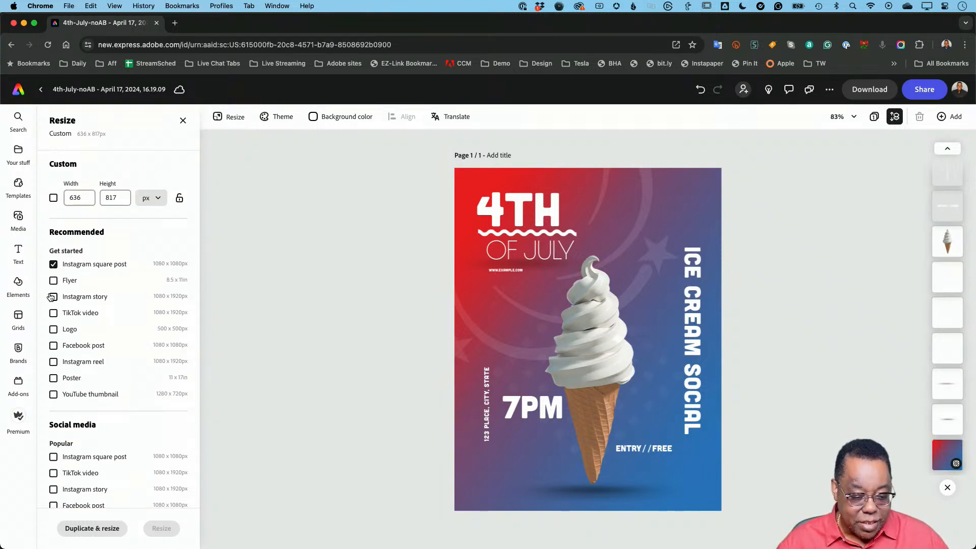
- Duplicate and resize the poster to only the Instagram story, TikTok video and Facebook post sizes
{"action": "left_click", "coordinate": [54, 263]}
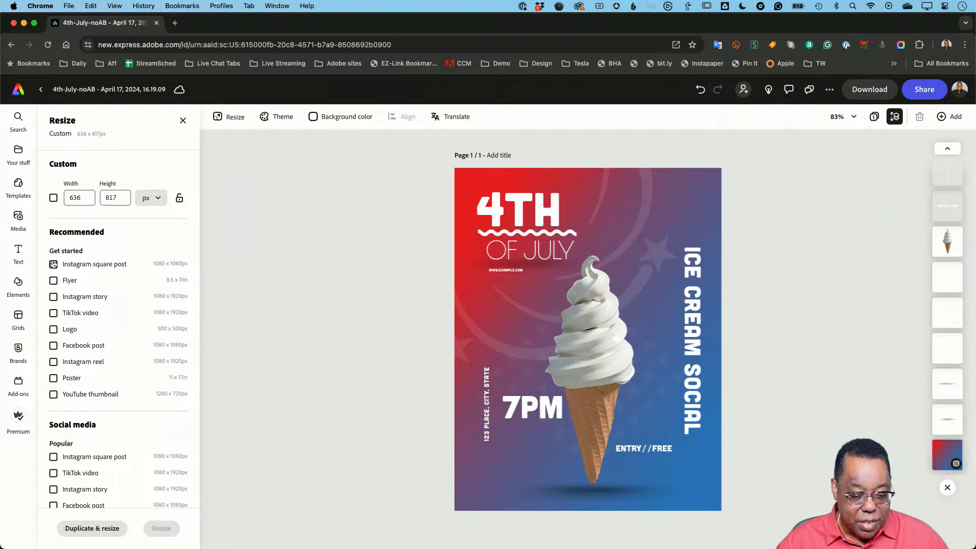
{"action": "left_click", "coordinate": [54, 297]}
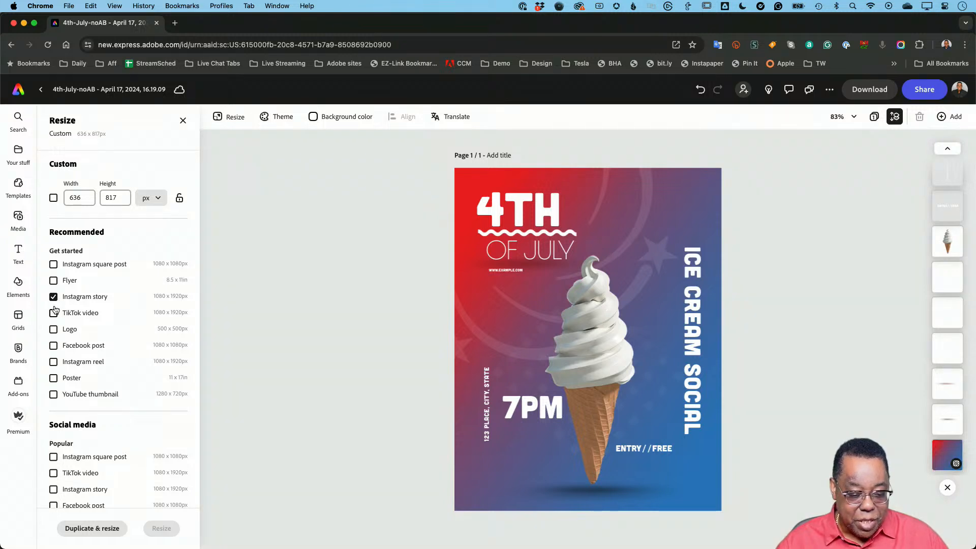
{"action": "left_click", "coordinate": [53, 313]}
{"action": "left_click", "coordinate": [53, 346]}
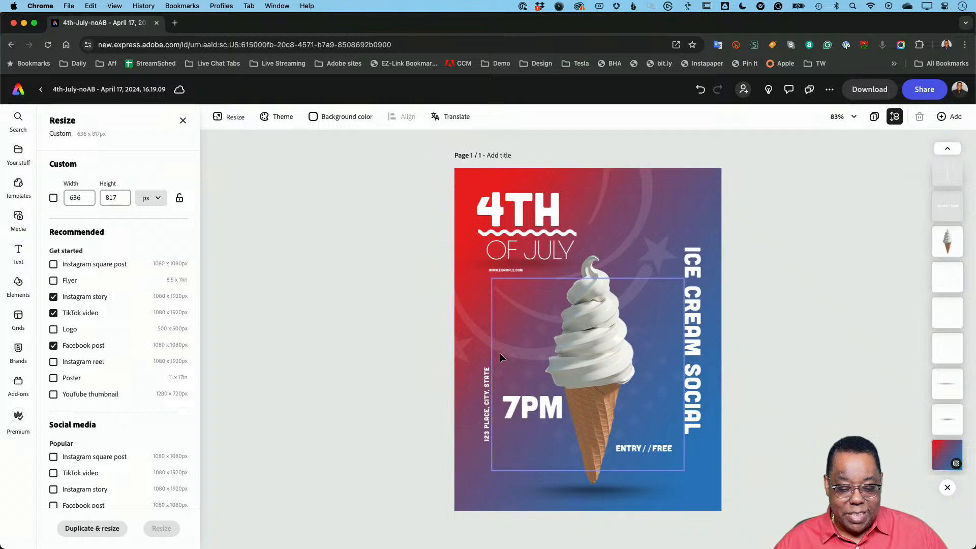
{"action": "left_click", "coordinate": [101, 529]}
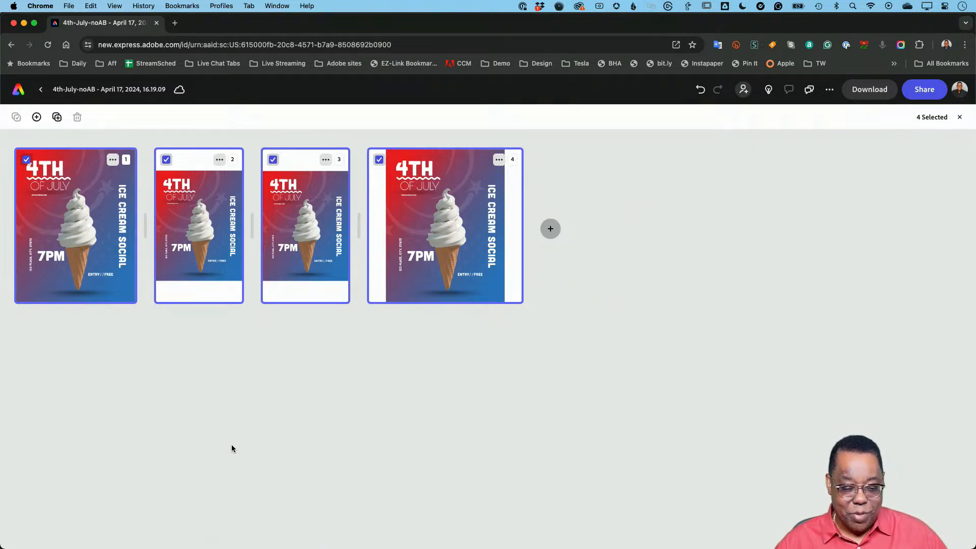
- Open the Instagram story version on page 2 and detach its gradient image from the page background
{"action": "left_click", "coordinate": [206, 278]}
{"action": "double_click", "coordinate": [206, 278]}
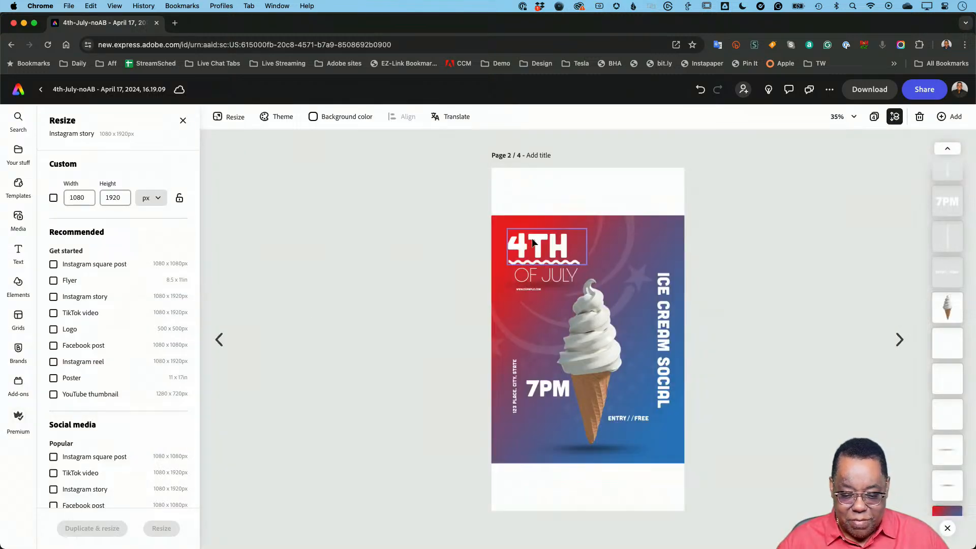
{"action": "left_click", "coordinate": [503, 219]}
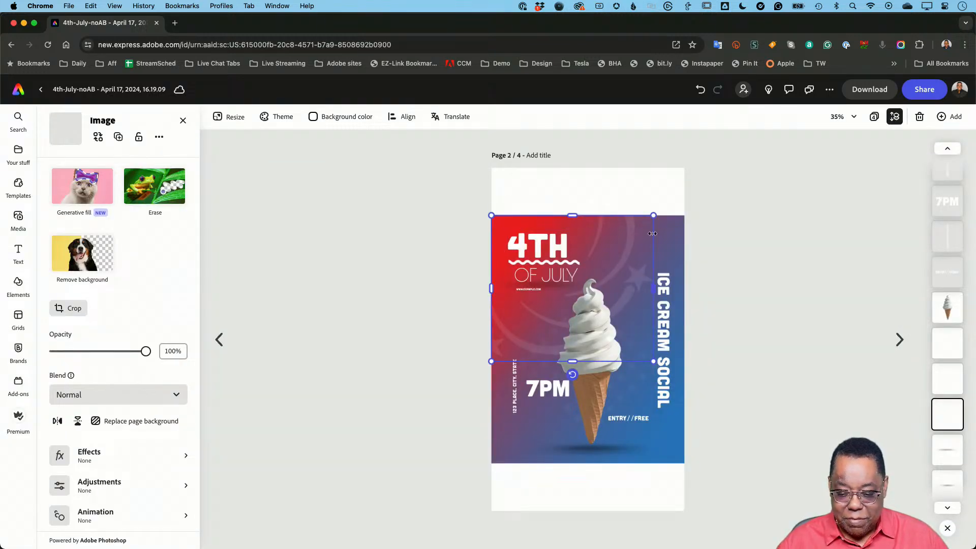
{"action": "left_click", "coordinate": [673, 222]}
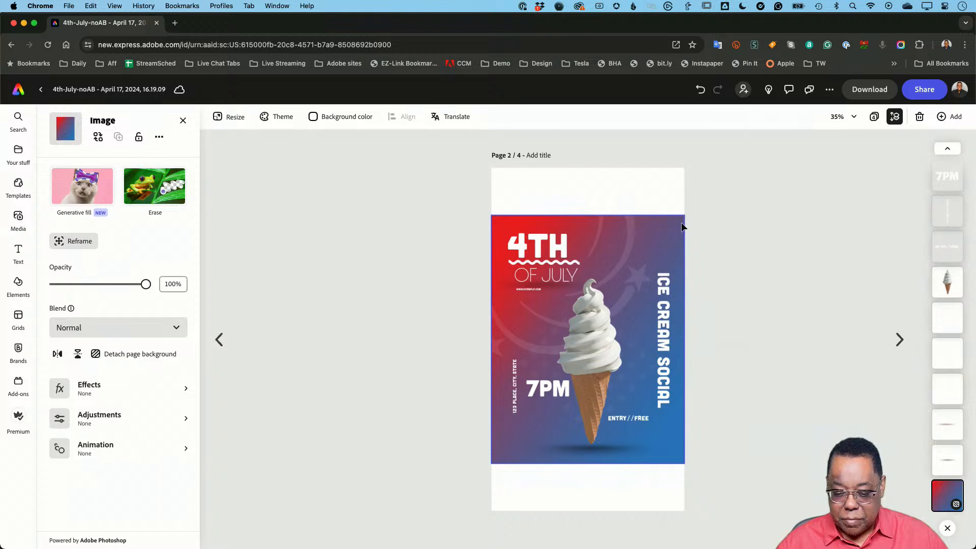
{"action": "left_click", "coordinate": [676, 230]}
{"action": "left_click", "coordinate": [675, 230]}
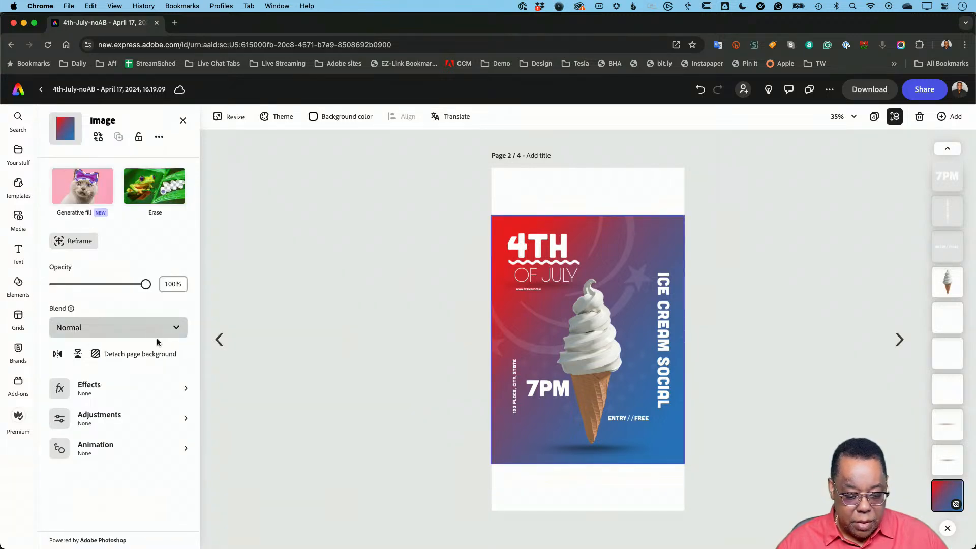
{"action": "left_click", "coordinate": [108, 354]}
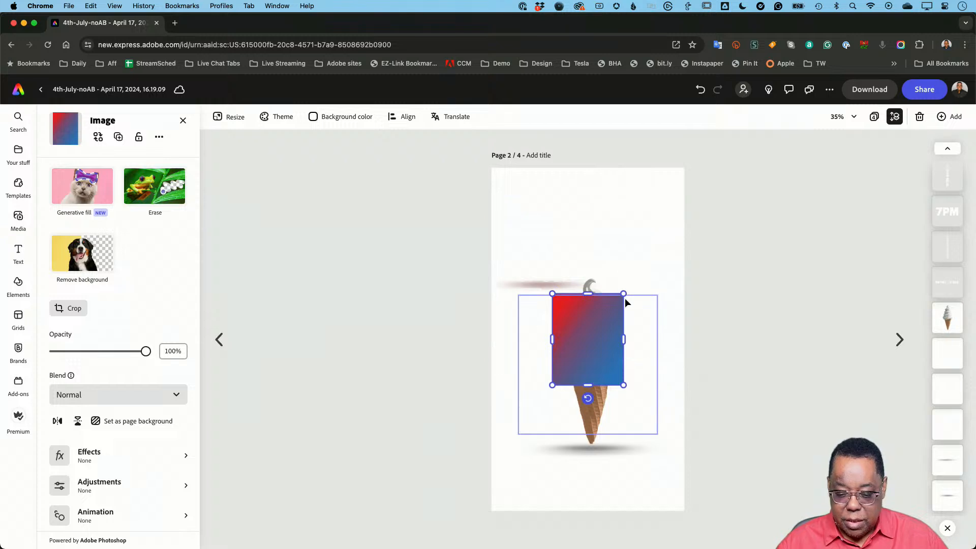
- Enlarge the detached gradient to cover the whole Instagram story page and send it to the bottom of the layer stack
{"action": "left_click_drag", "start_coordinate": [622, 294], "coordinate": [699, 155]}
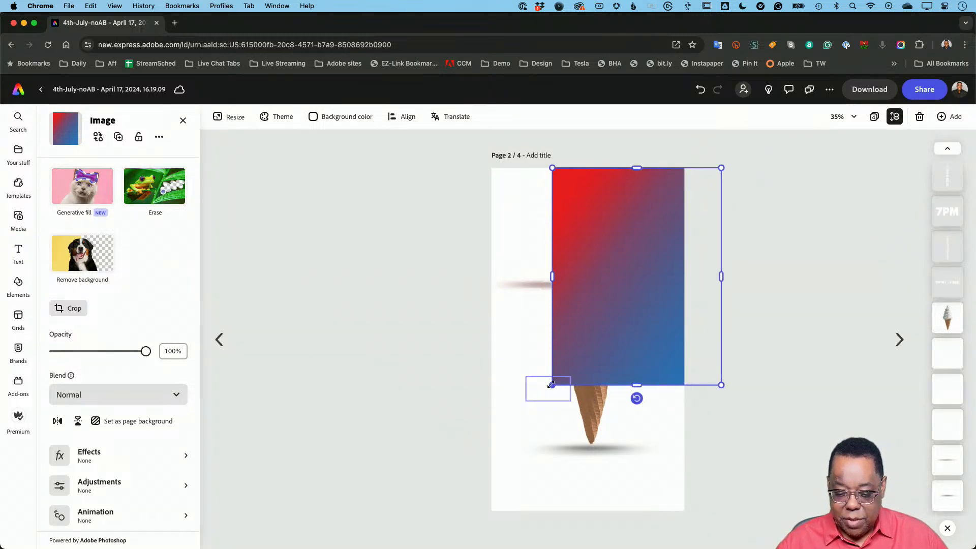
{"action": "left_click_drag", "start_coordinate": [556, 386], "coordinate": [455, 511]}
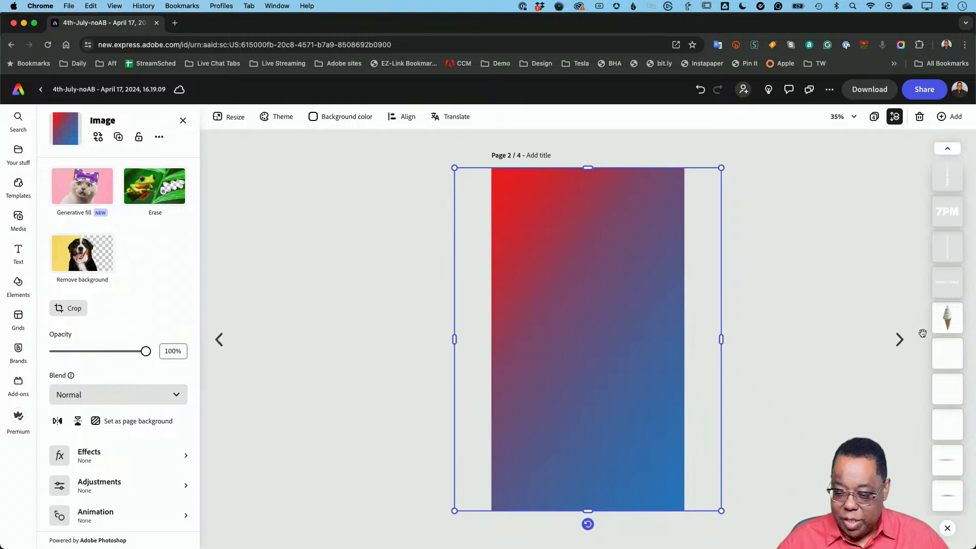
{"action": "scroll", "coordinate": [939, 228], "scroll_direction": "up", "scroll_amount": 5}
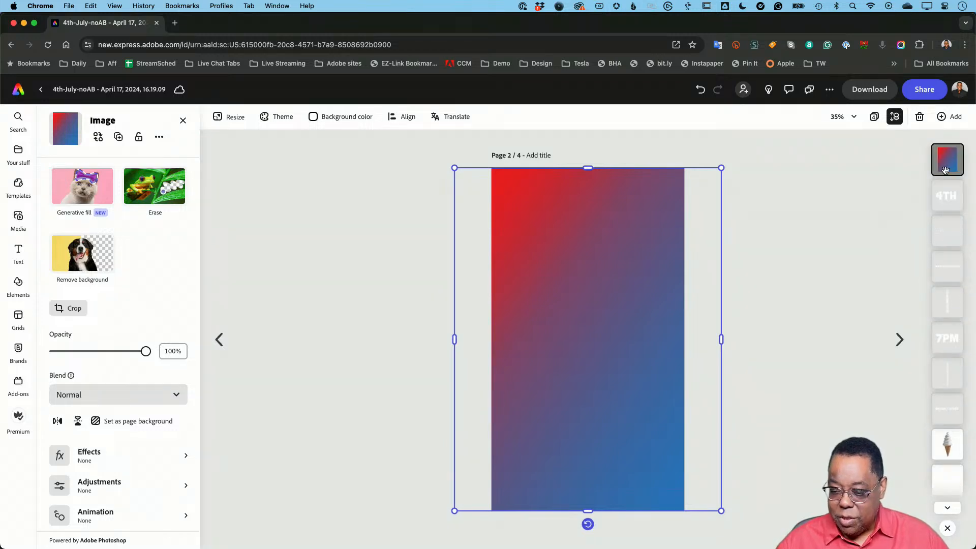
{"action": "left_click_drag", "start_coordinate": [947, 160], "coordinate": [948, 506]}
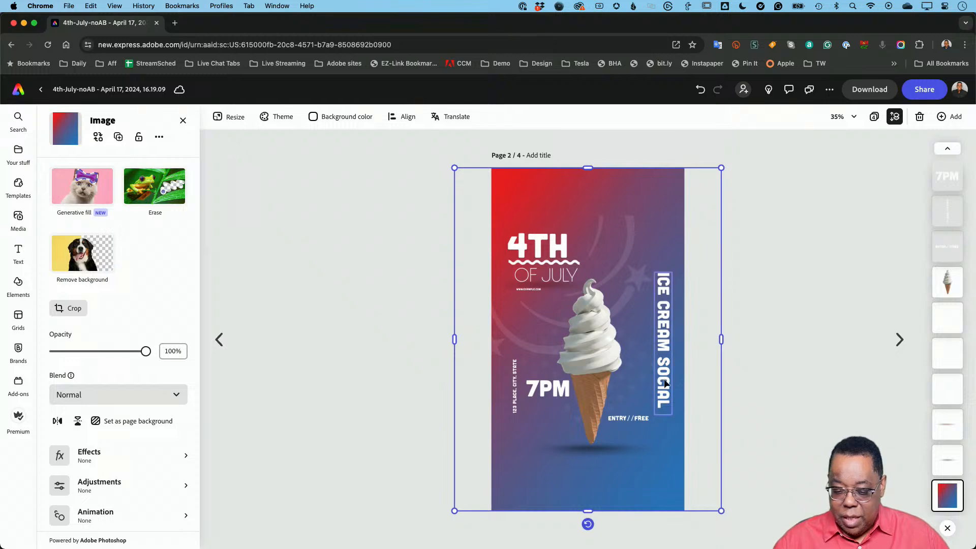
{"action": "left_click", "coordinate": [760, 300]}
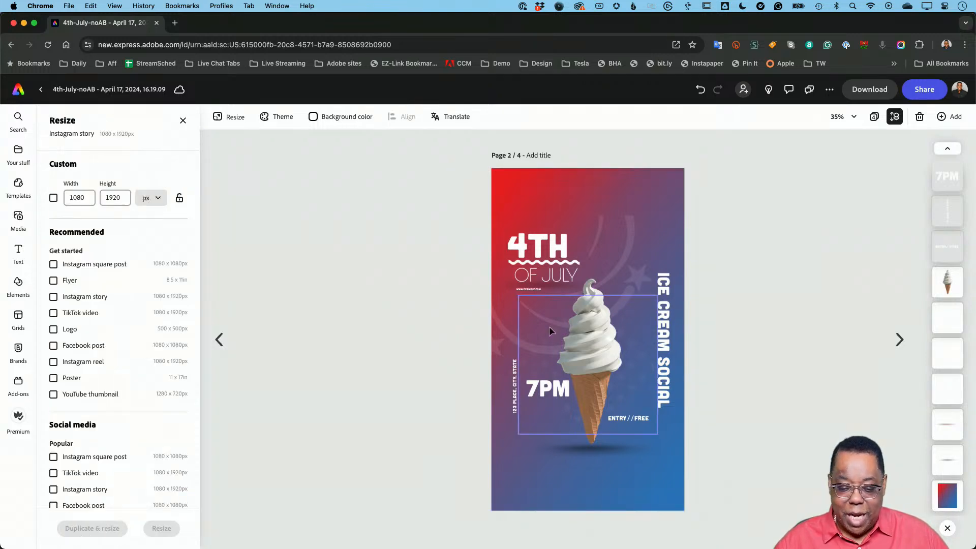
- On the TikTok video version on page 3, detach the gradient page background and enlarge it to cover the whole page
{"action": "left_click", "coordinate": [901, 339]}
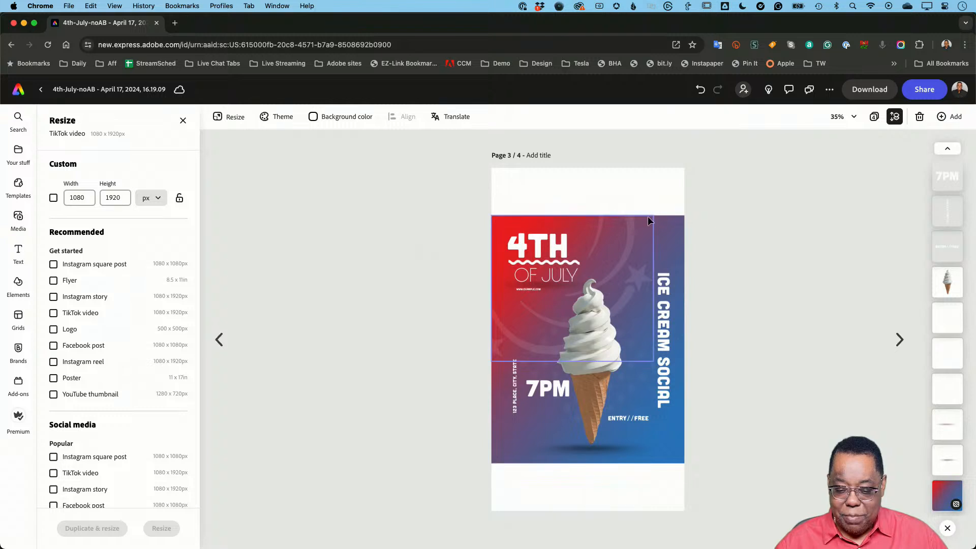
{"action": "left_click", "coordinate": [673, 220]}
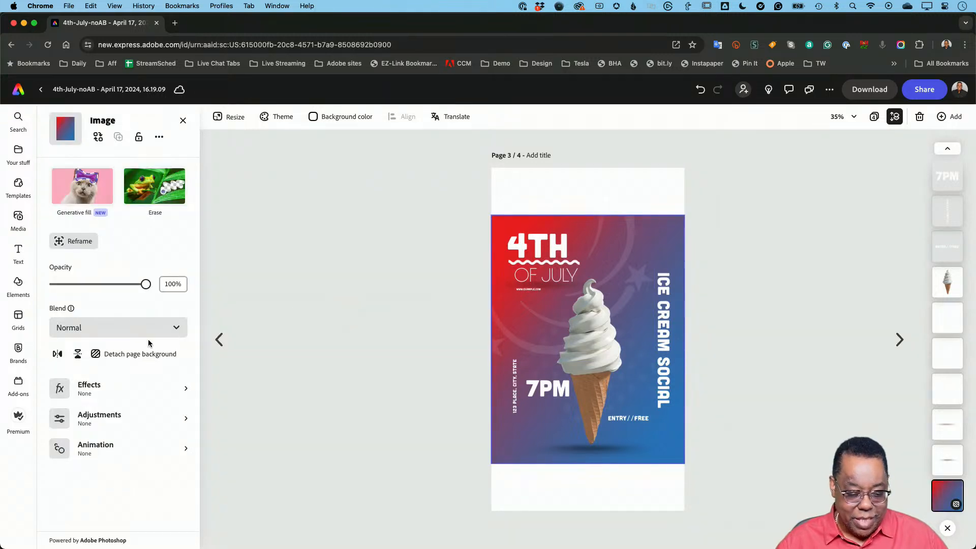
{"action": "left_click", "coordinate": [127, 354]}
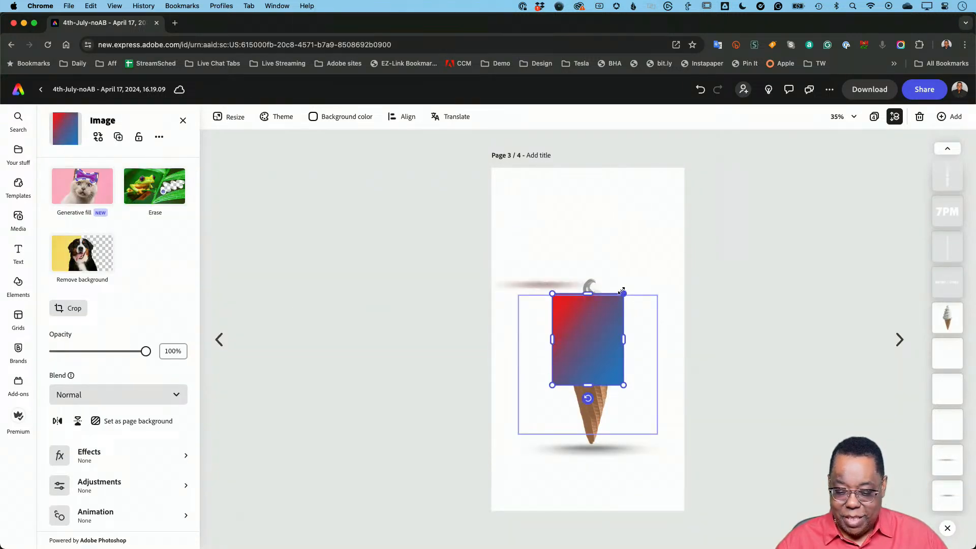
{"action": "left_click_drag", "start_coordinate": [623, 292], "coordinate": [719, 166]}
{"action": "left_click_drag", "start_coordinate": [553, 385], "coordinate": [449, 517]}
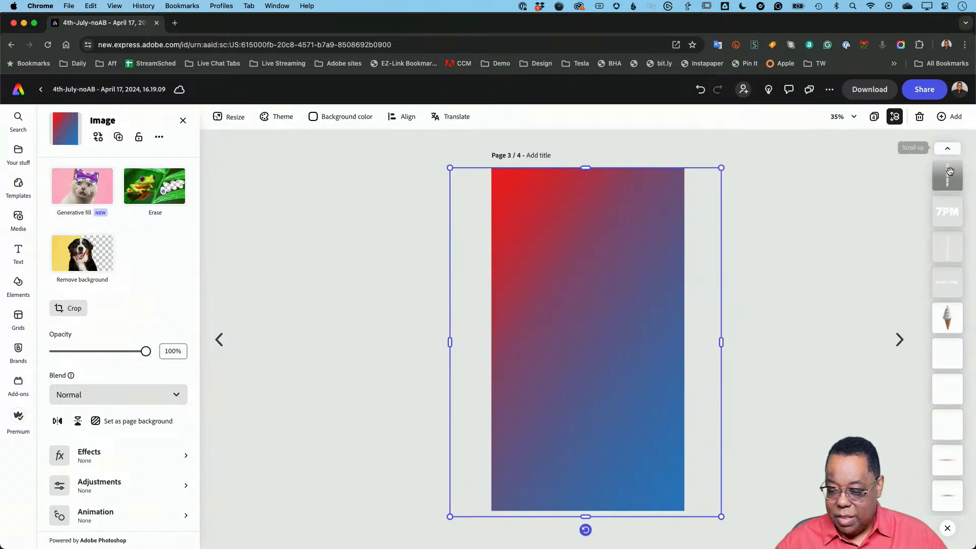
- Send the enlarged gradient image to the bottom of the layer stack on the TikTok video page
{"action": "scroll", "coordinate": [951, 171], "scroll_direction": "up", "scroll_amount": 3}
{"action": "left_click_drag", "start_coordinate": [951, 171], "coordinate": [946, 503]}
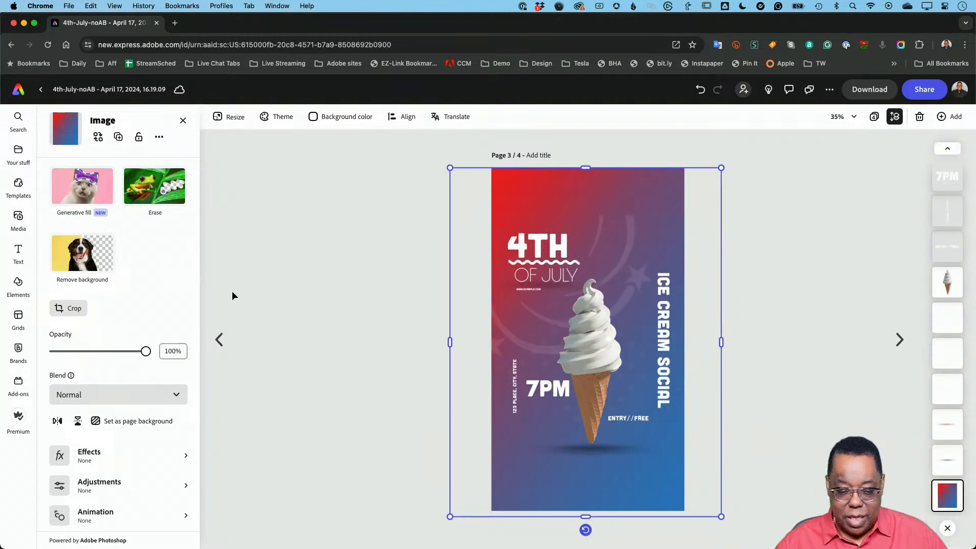
- On the Facebook post version on page 4, detach the gradient image and set it as the page background again
{"action": "left_click", "coordinate": [895, 339]}
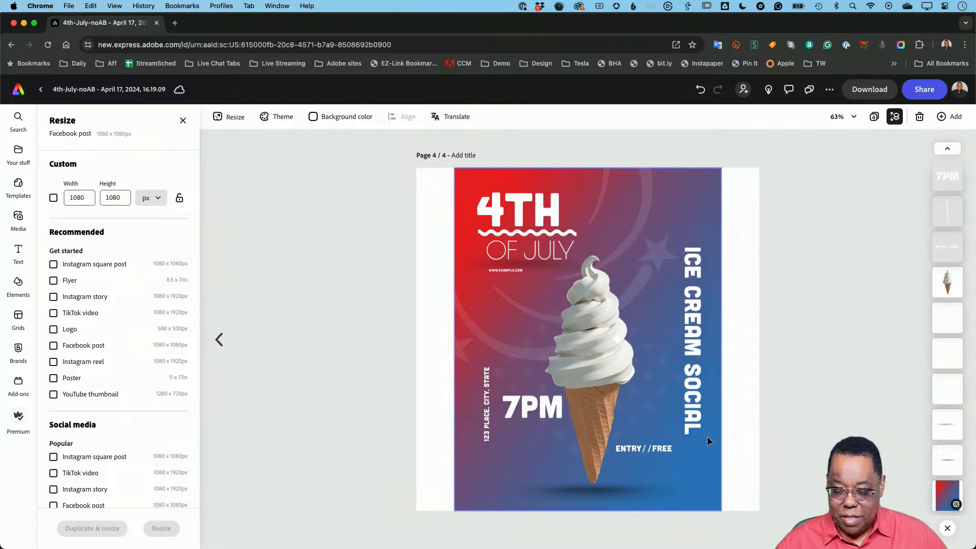
{"action": "left_click", "coordinate": [702, 468]}
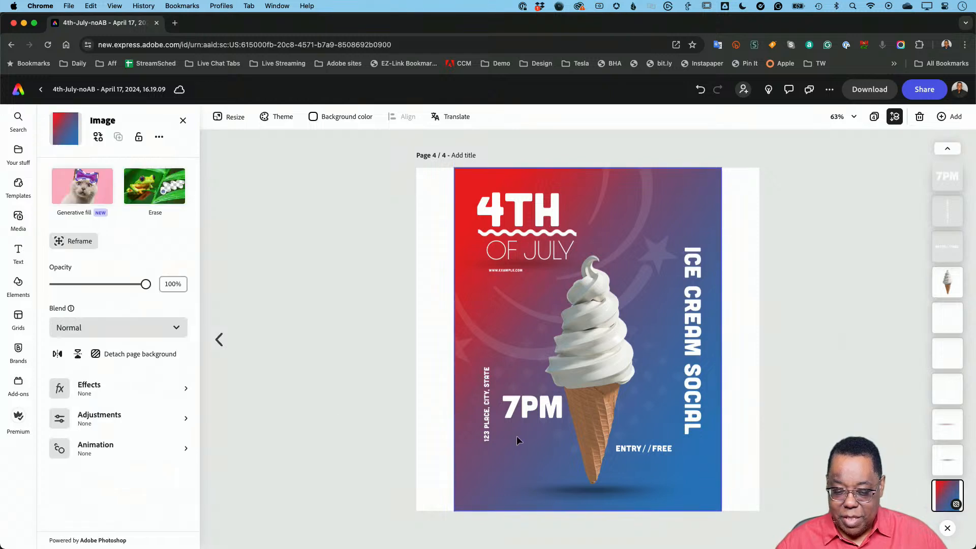
{"action": "left_click", "coordinate": [155, 354]}
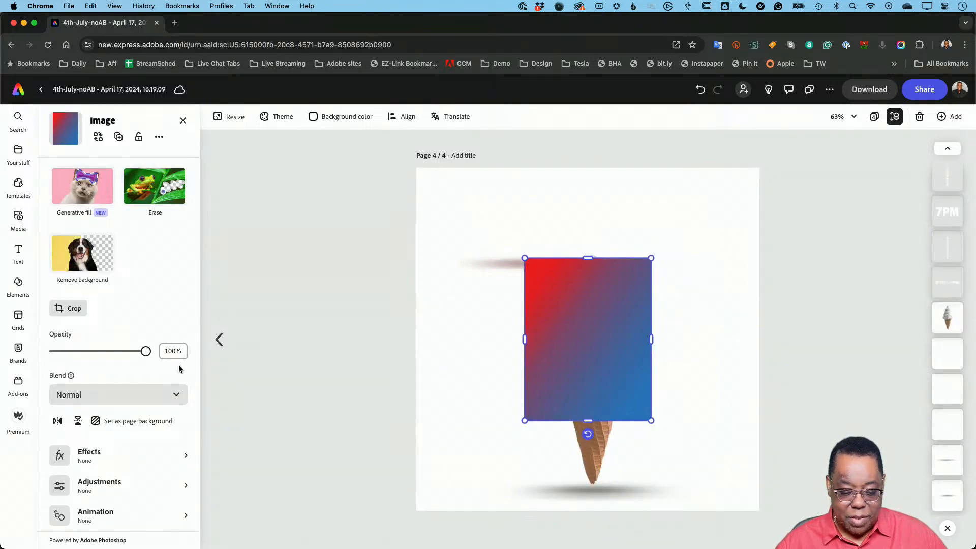
{"action": "left_click", "coordinate": [147, 422]}
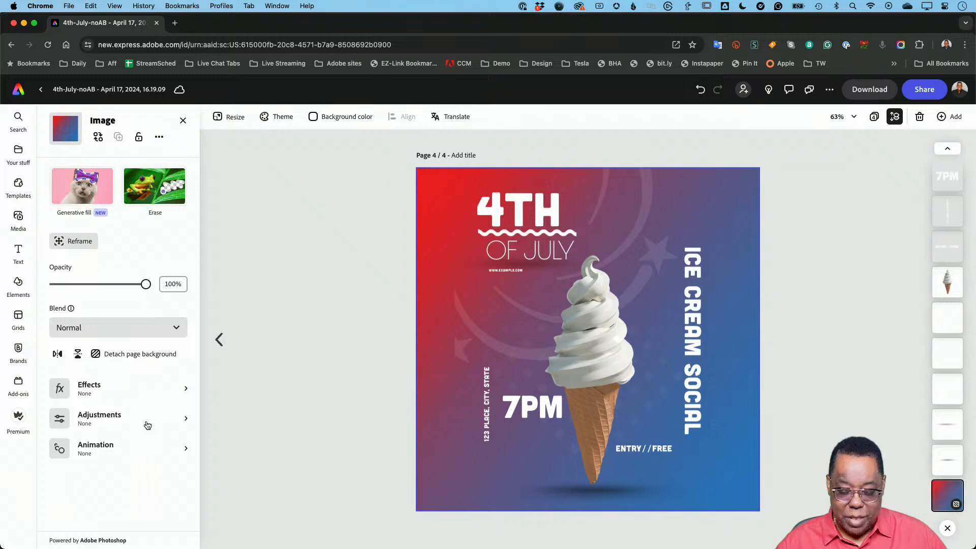
- Page back and forth through all four poster versions to examine their backgrounds and layouts
{"action": "left_click", "coordinate": [219, 341]}
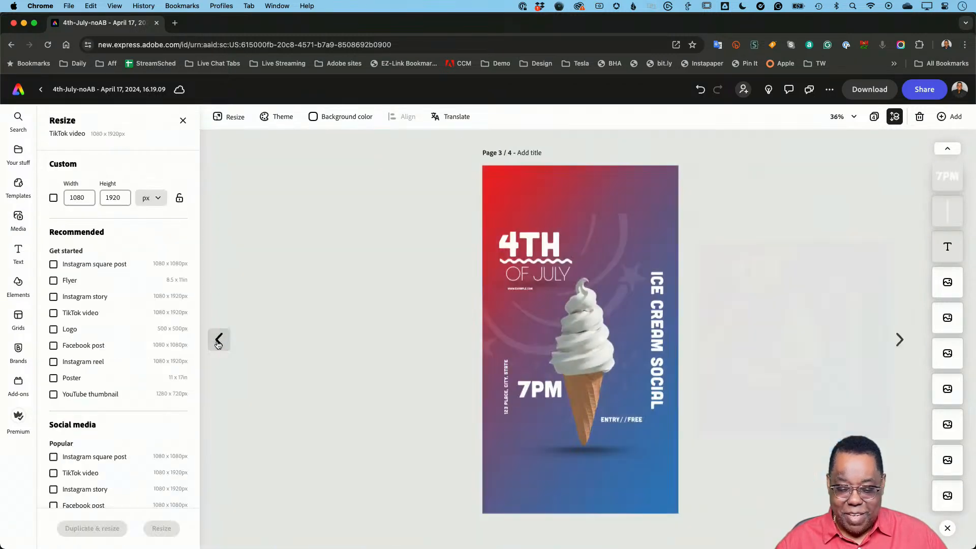
{"action": "left_click", "coordinate": [226, 350]}
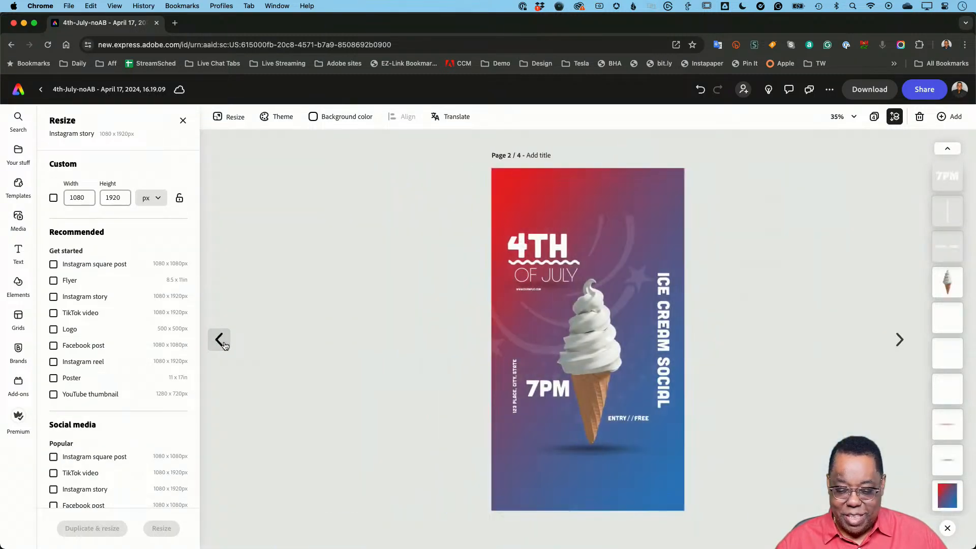
{"action": "left_click", "coordinate": [224, 350]}
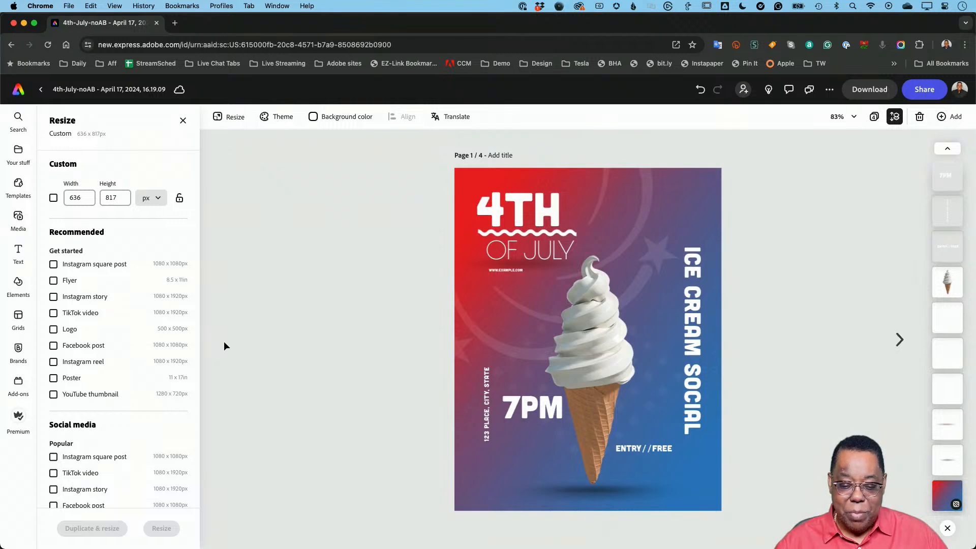
{"action": "left_click", "coordinate": [899, 339]}
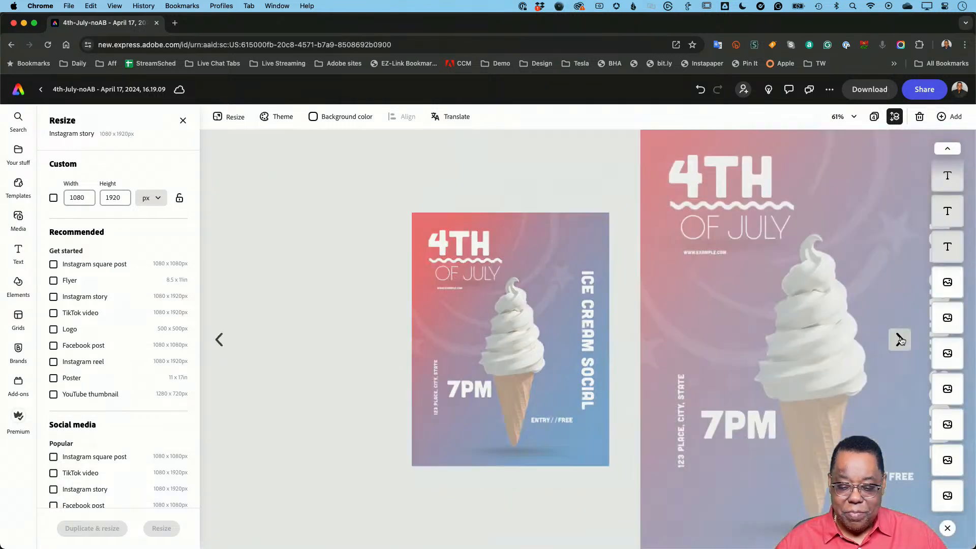
{"action": "left_click", "coordinate": [900, 339]}
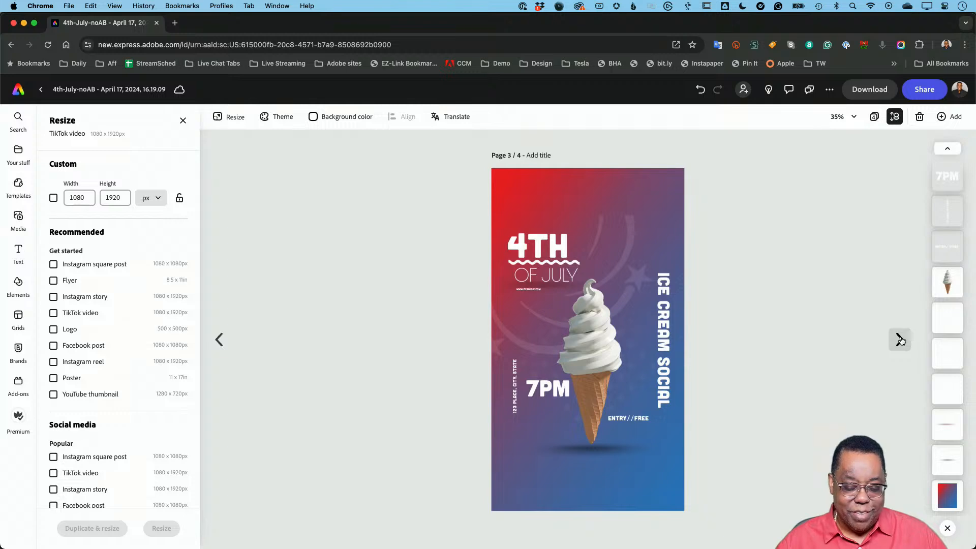
{"action": "left_click", "coordinate": [899, 340]}
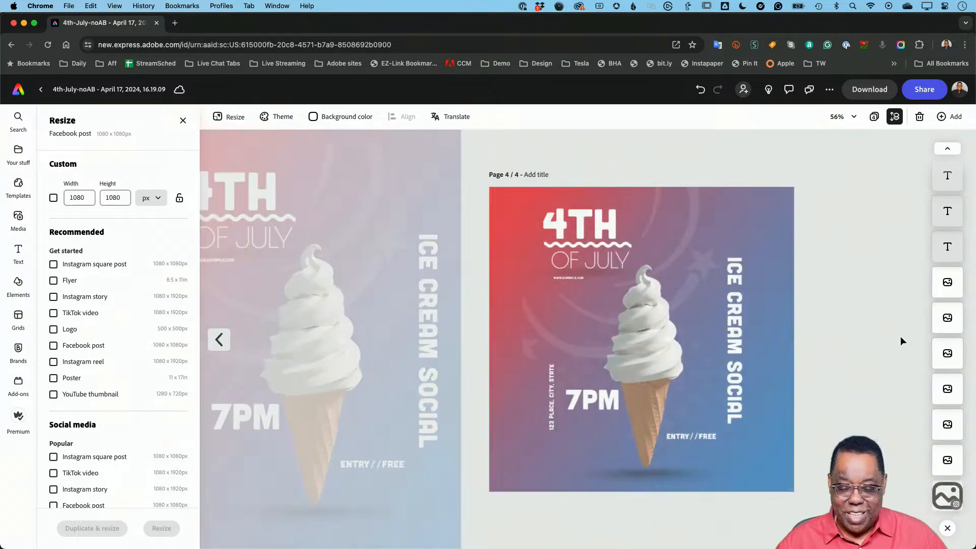
- Apply the Grow in animation to the ice cream cone on the TikTok video page and show the layer timing
{"action": "left_click", "coordinate": [219, 339]}
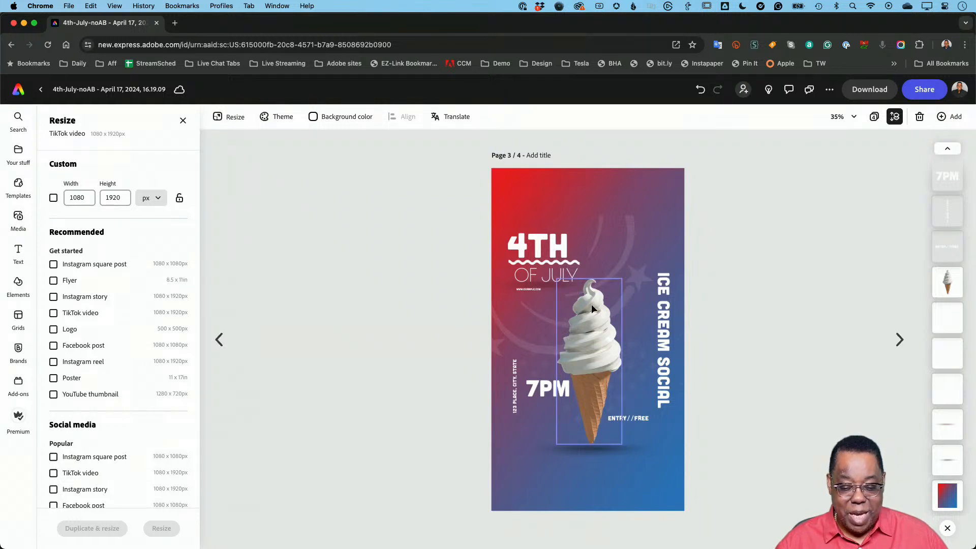
{"action": "left_click", "coordinate": [599, 335]}
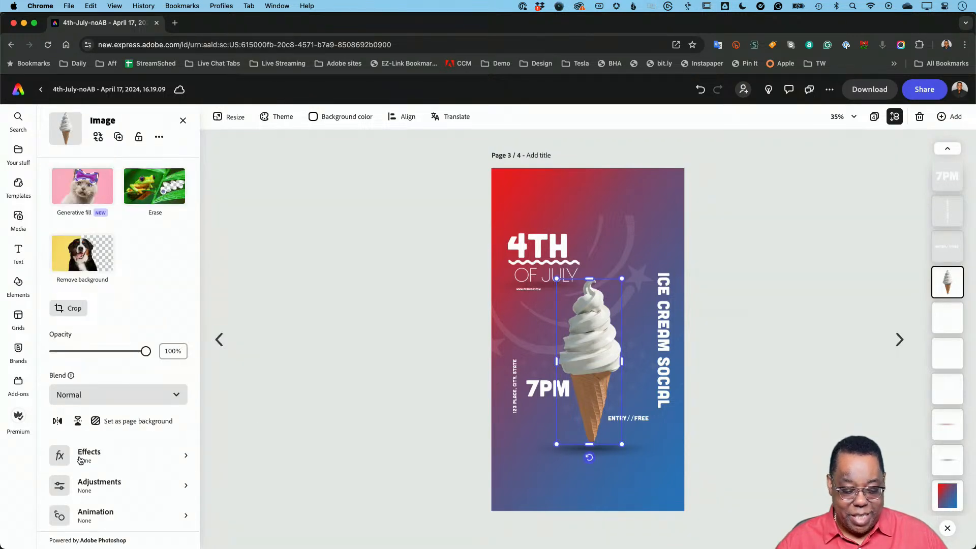
{"action": "scroll", "coordinate": [80, 460], "scroll_direction": "down", "scroll_amount": 1}
{"action": "left_click", "coordinate": [97, 509]}
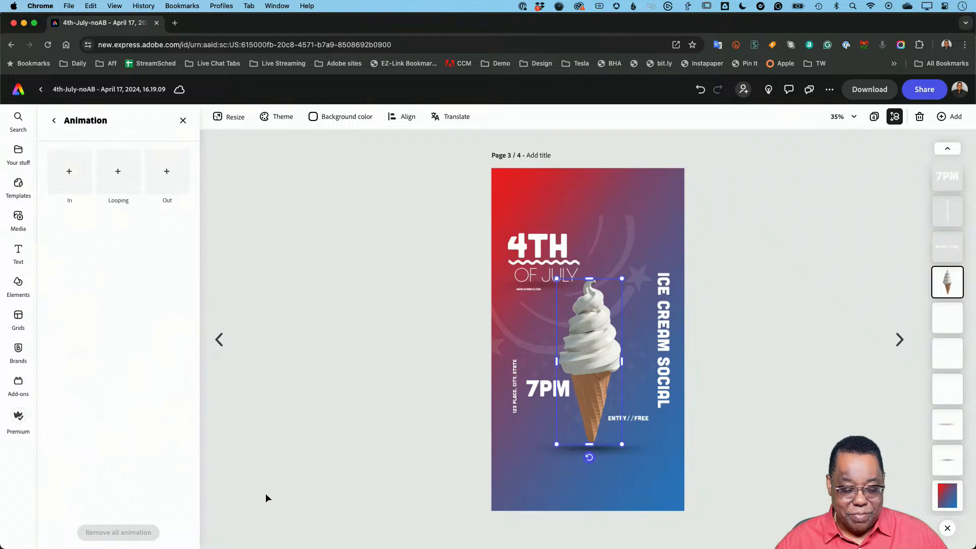
{"action": "left_click", "coordinate": [67, 174]}
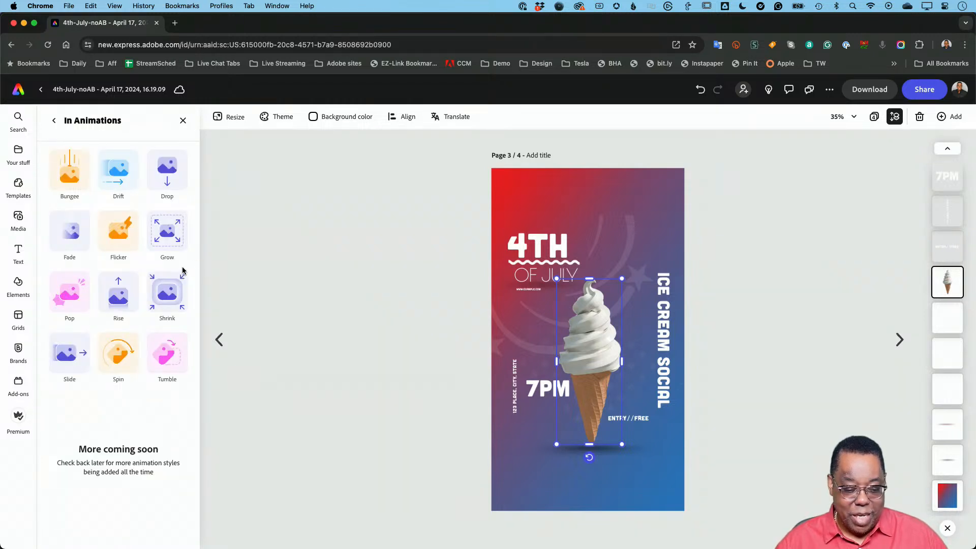
{"action": "left_click", "coordinate": [167, 236]}
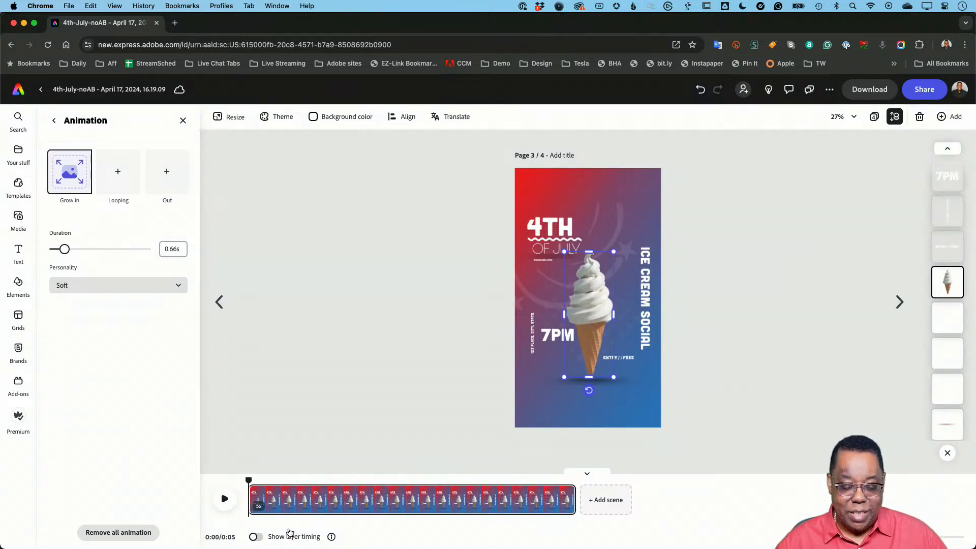
{"action": "left_click", "coordinate": [254, 537]}
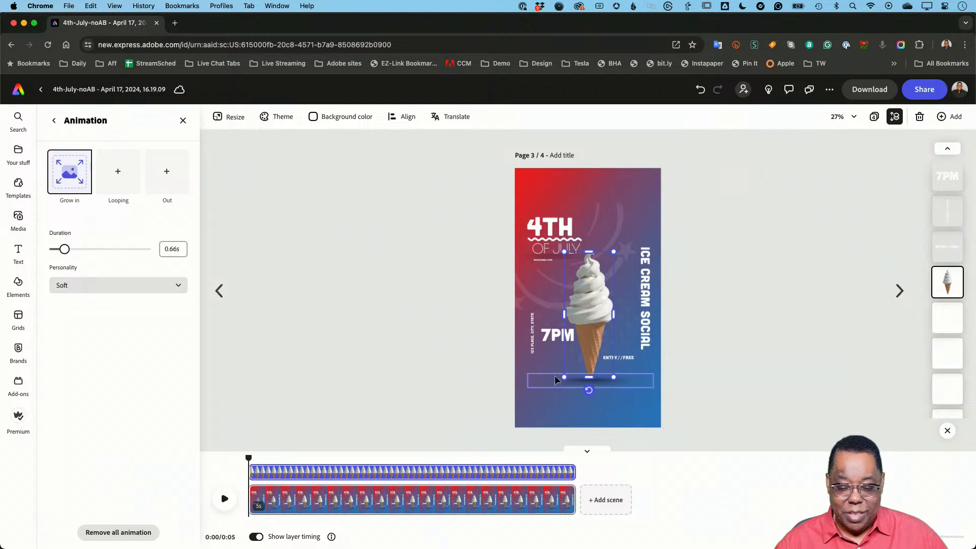
- Apply the Drift in animation to the vertical ICE CREAM SOCIAL text and set its direction to left
{"action": "left_click", "coordinate": [648, 291]}
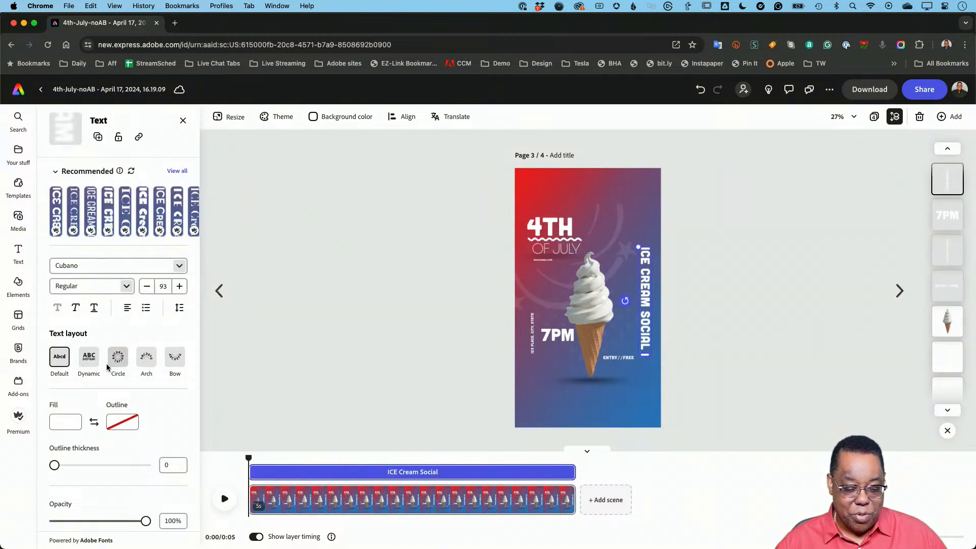
{"action": "scroll", "coordinate": [100, 438], "scroll_direction": "down", "scroll_amount": 5}
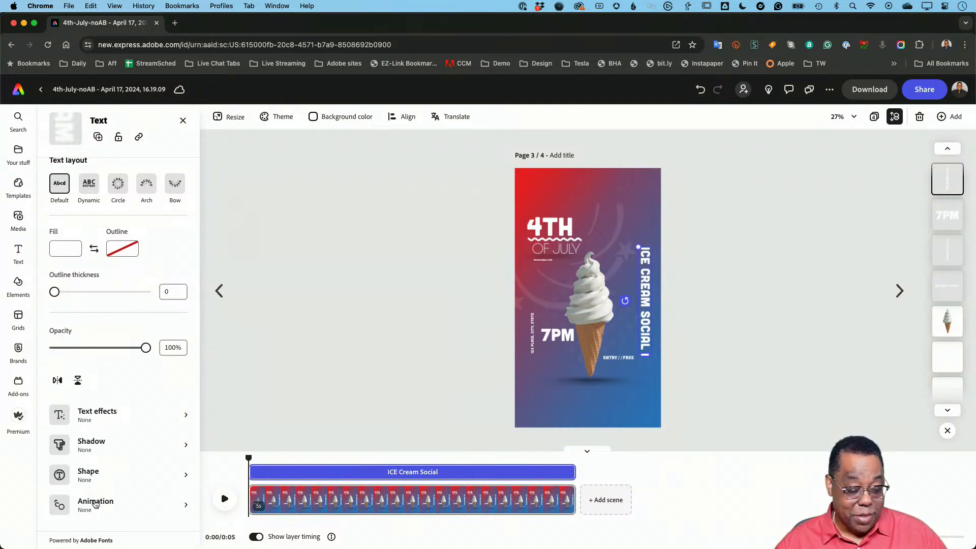
{"action": "left_click", "coordinate": [96, 503]}
{"action": "left_click", "coordinate": [79, 182]}
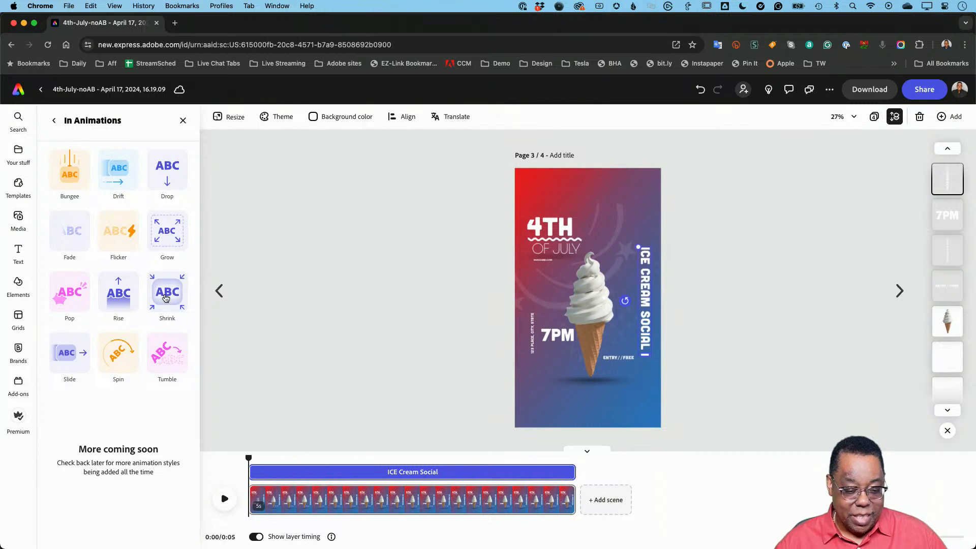
{"action": "left_click", "coordinate": [122, 177]}
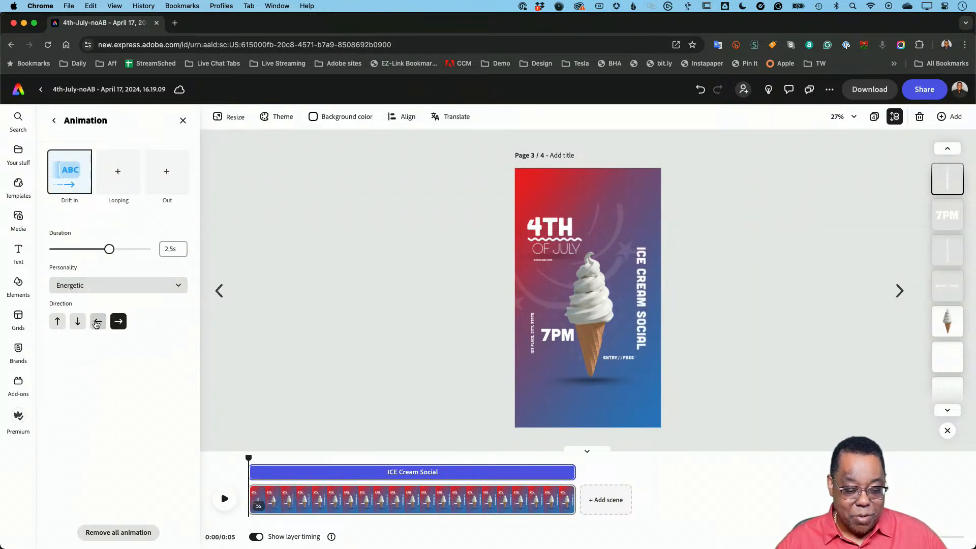
{"action": "left_click", "coordinate": [97, 322]}
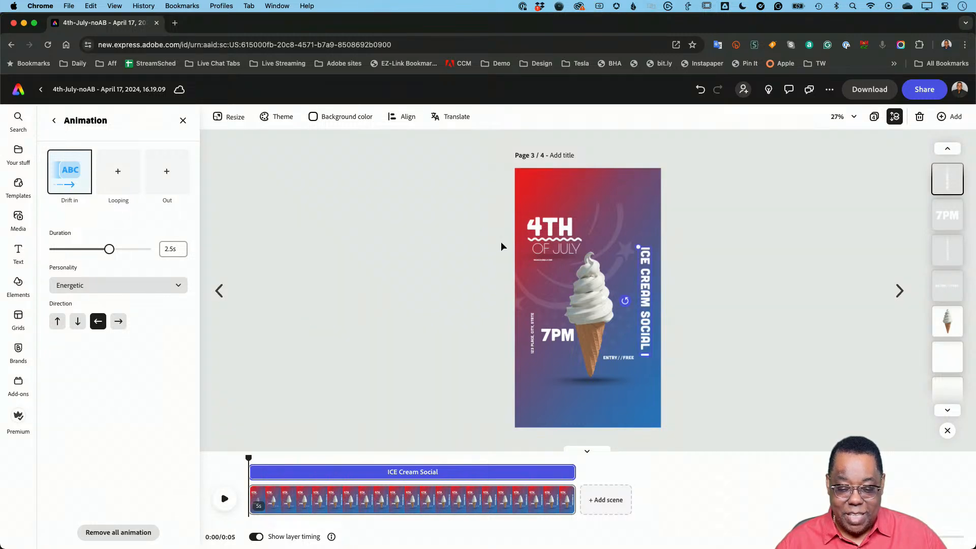
- Apply the Spin in animation to the 4TH text and play the animated page
{"action": "left_click", "coordinate": [548, 231]}
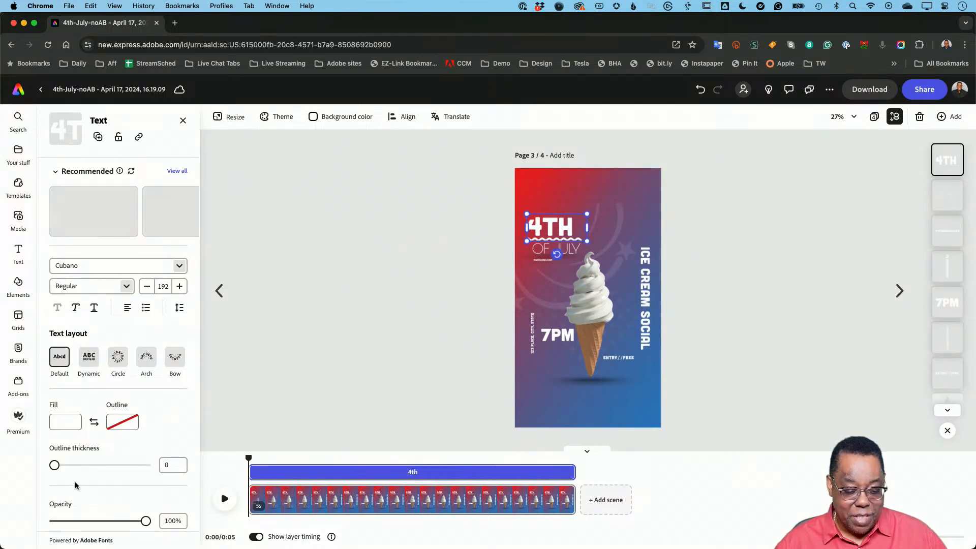
{"action": "scroll", "coordinate": [80, 458], "scroll_direction": "down", "scroll_amount": 4}
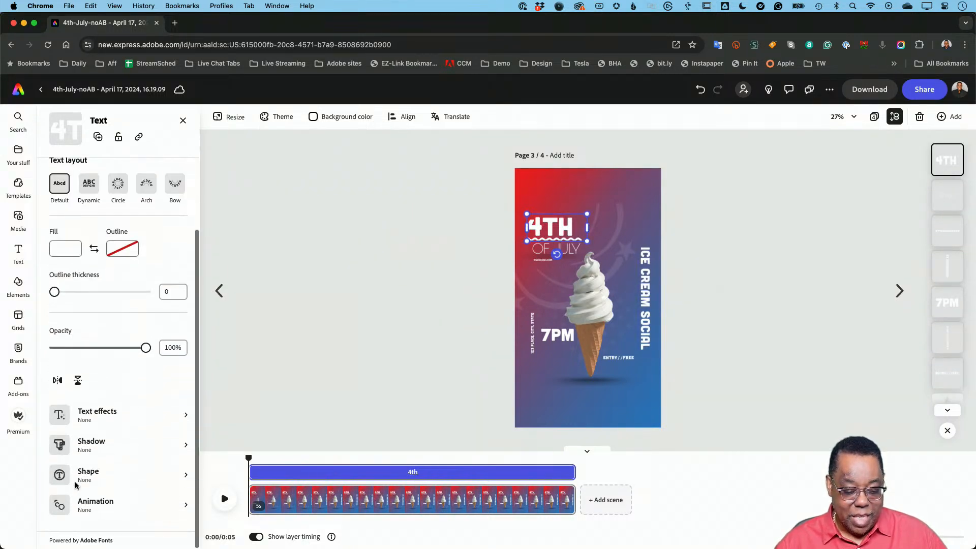
{"action": "left_click", "coordinate": [84, 506]}
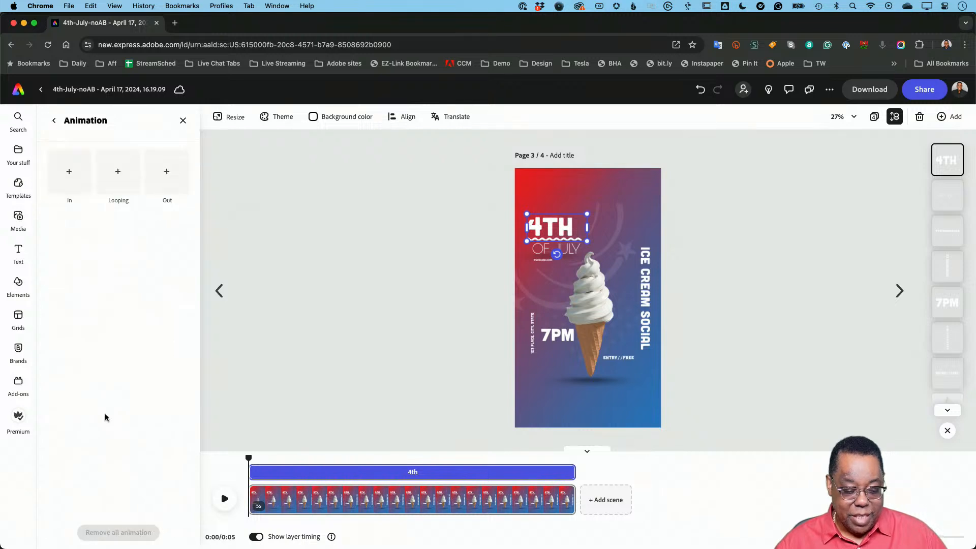
{"action": "left_click", "coordinate": [75, 188]}
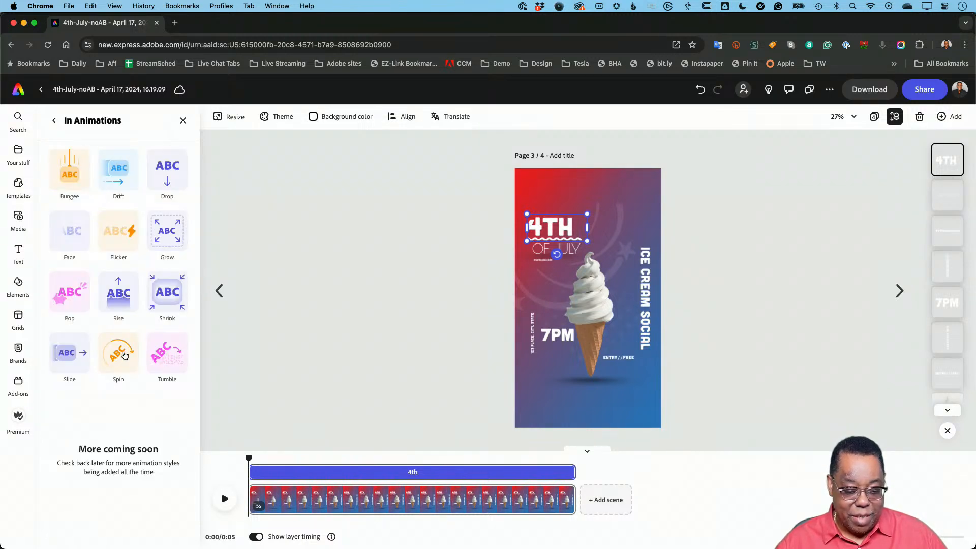
{"action": "left_click", "coordinate": [118, 353]}
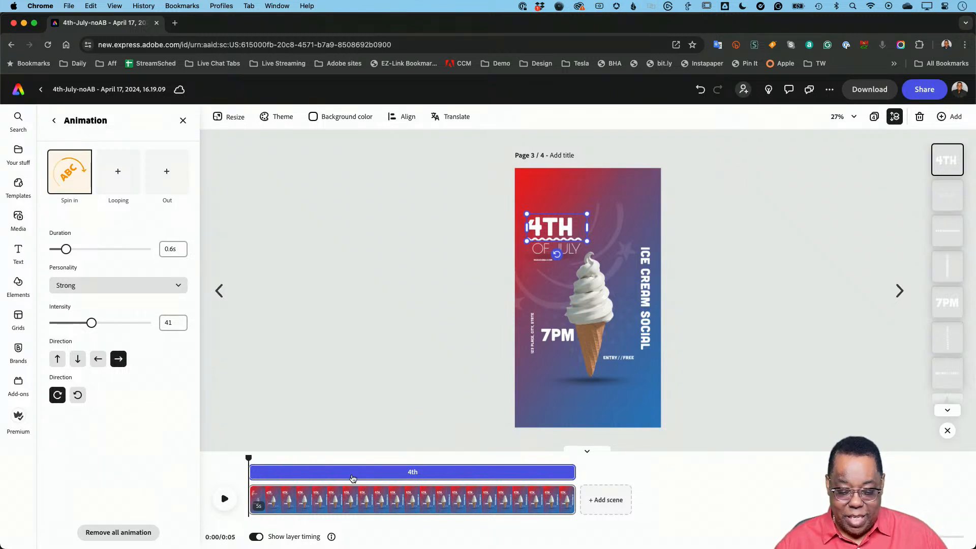
{"action": "left_click", "coordinate": [224, 500]}
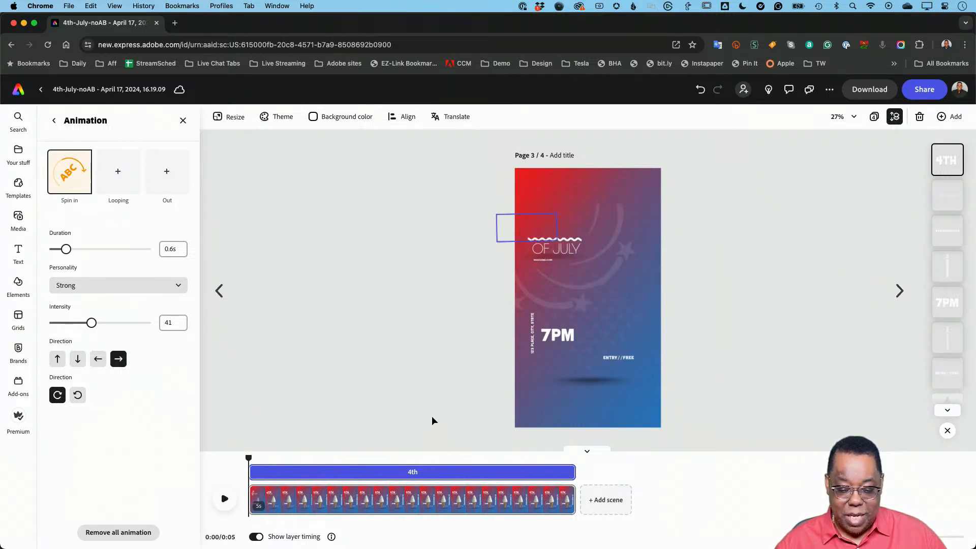
- Move the playhead to 0.6 s and trim the start of the 4TH text layer to that time
{"action": "left_click_drag", "start_coordinate": [252, 458], "coordinate": [286, 458]}
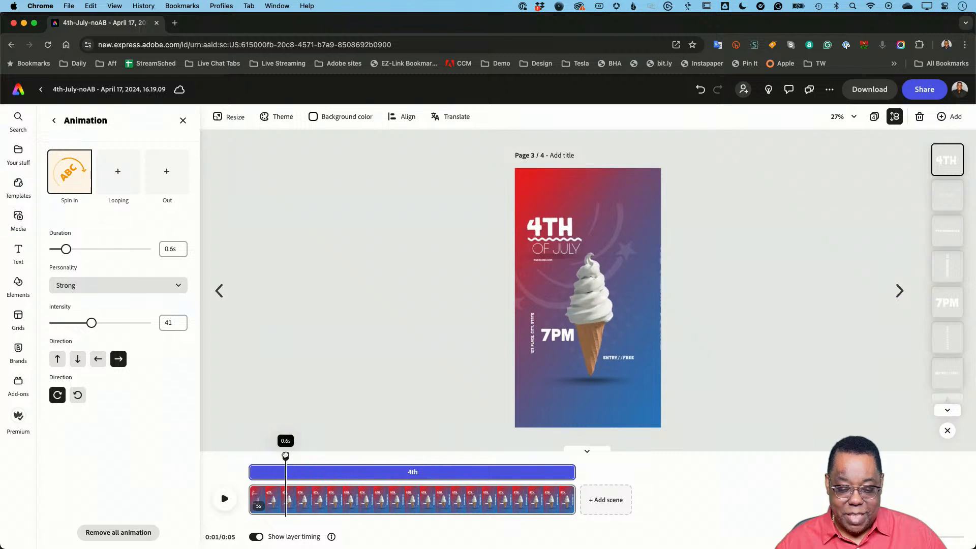
{"action": "double_click", "coordinate": [540, 229]}
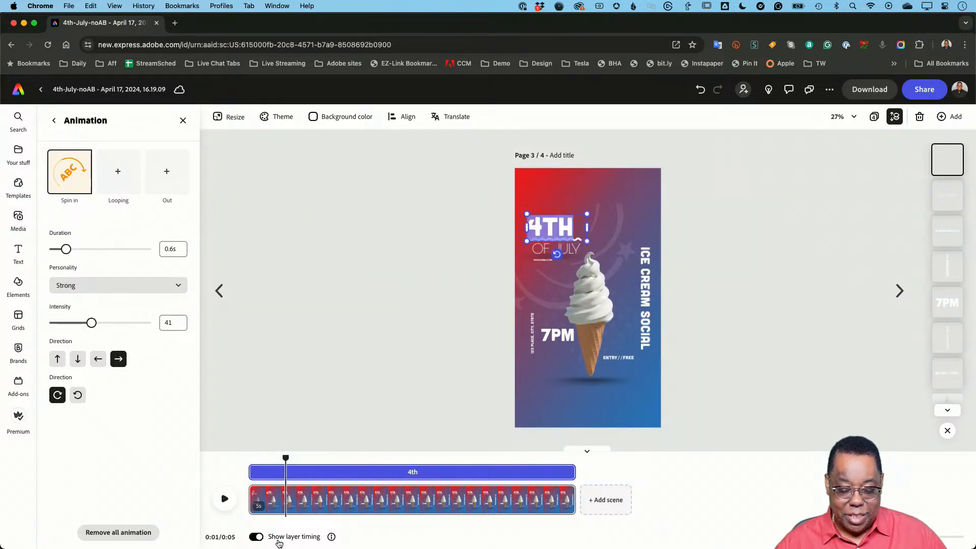
{"action": "left_click_drag", "start_coordinate": [256, 475], "coordinate": [291, 471]}
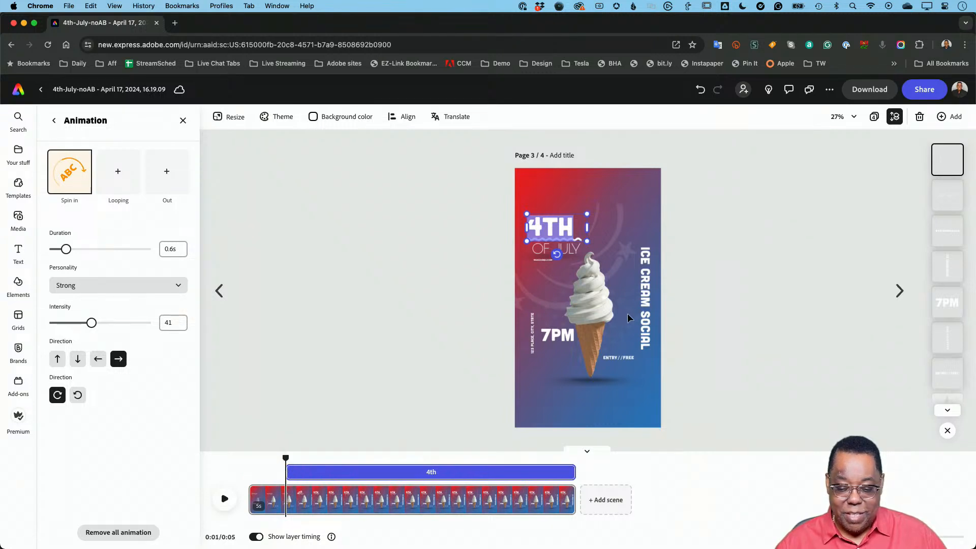
- Trim the start of the ICE CREAM SOCIAL layer so it enters after the 4TH text, and play the animation
{"action": "left_click", "coordinate": [645, 313]}
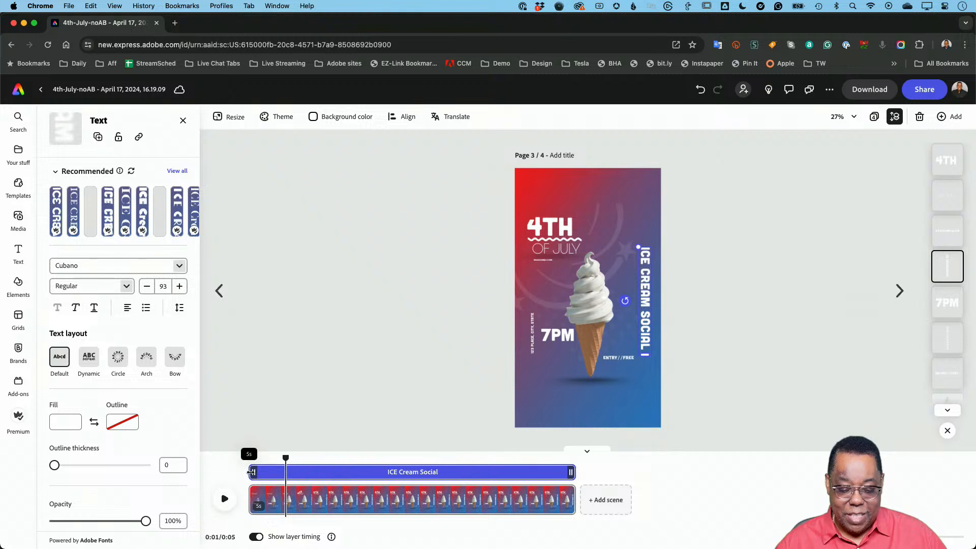
{"action": "left_click_drag", "start_coordinate": [251, 472], "coordinate": [219, 472]}
{"action": "left_click", "coordinate": [224, 500]}
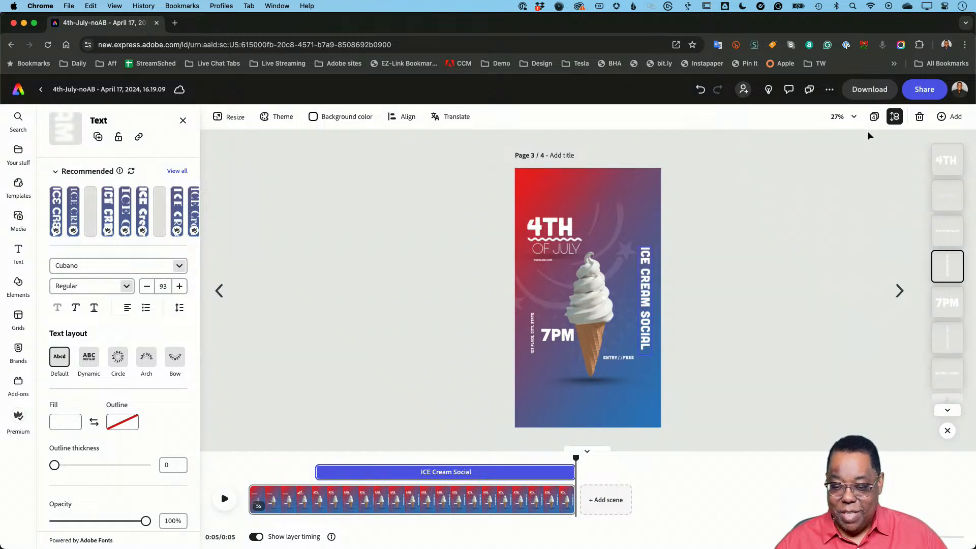
- Review the download options for all pages of the design, then close them without downloading
{"action": "left_click", "coordinate": [867, 91]}
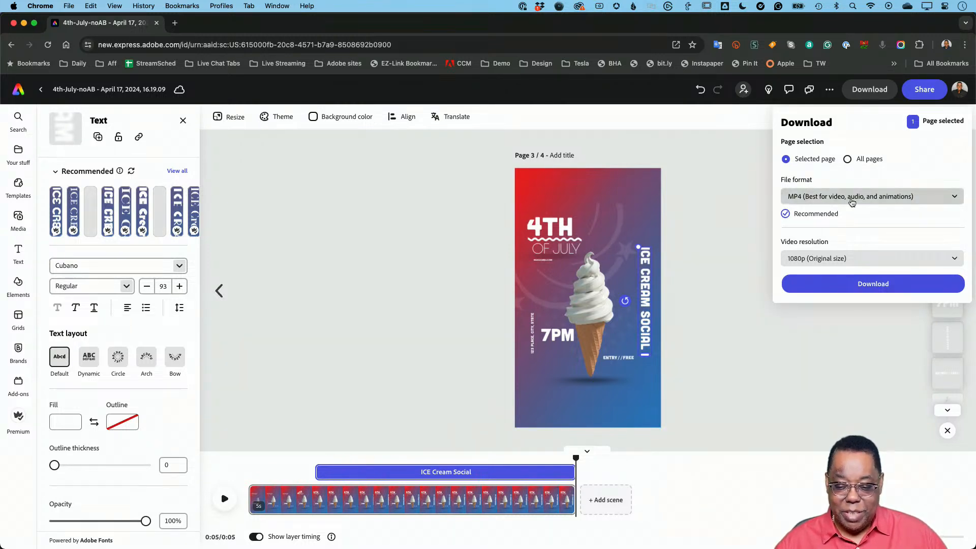
{"action": "left_click", "coordinate": [847, 158]}
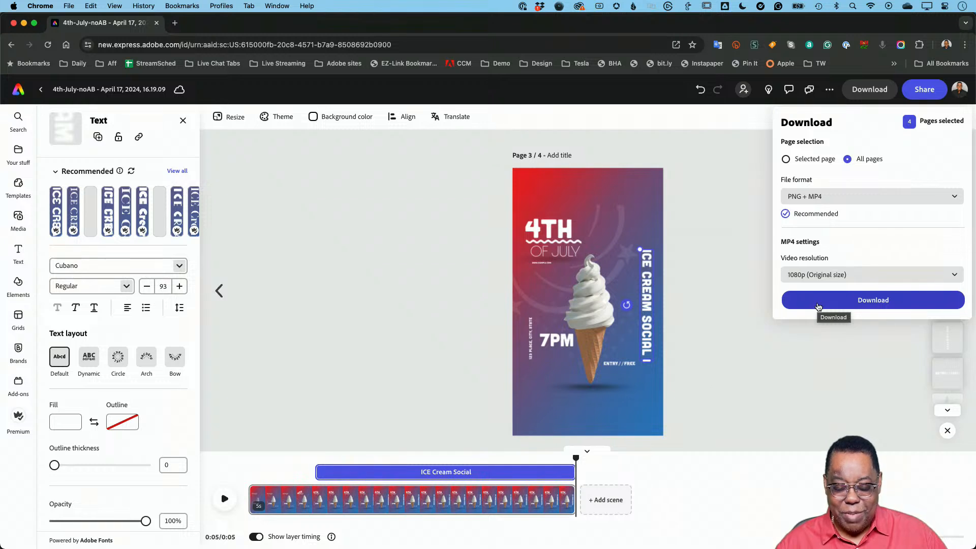
{"action": "key", "text": "Escape"}
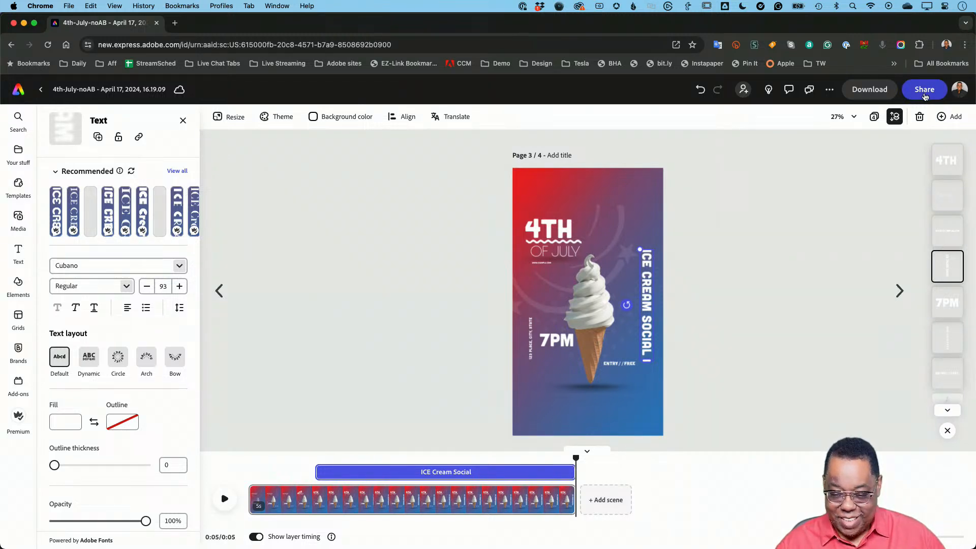
- Reload the design and start a scheduled social media post from the animated page 3
{"action": "key", "text": "super+r"}
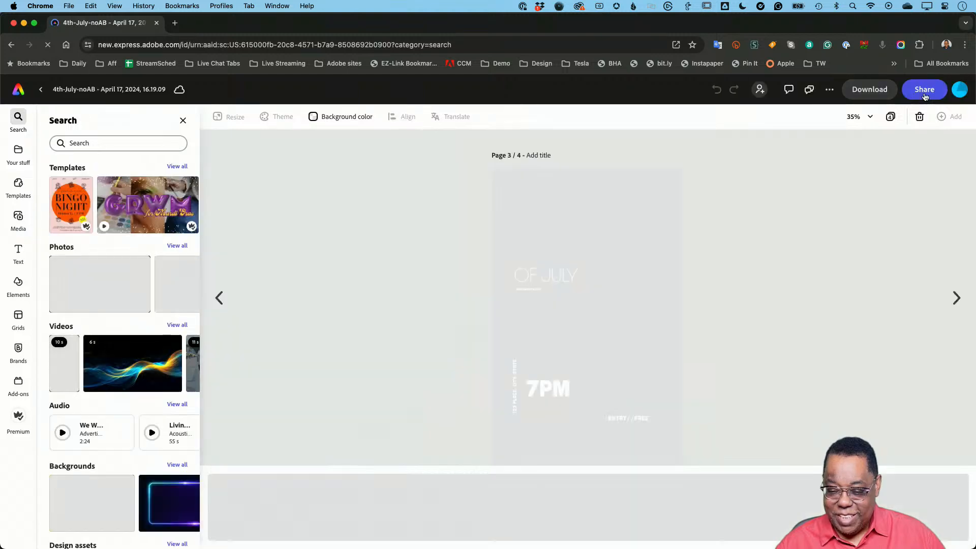
{"action": "left_click", "coordinate": [923, 98]}
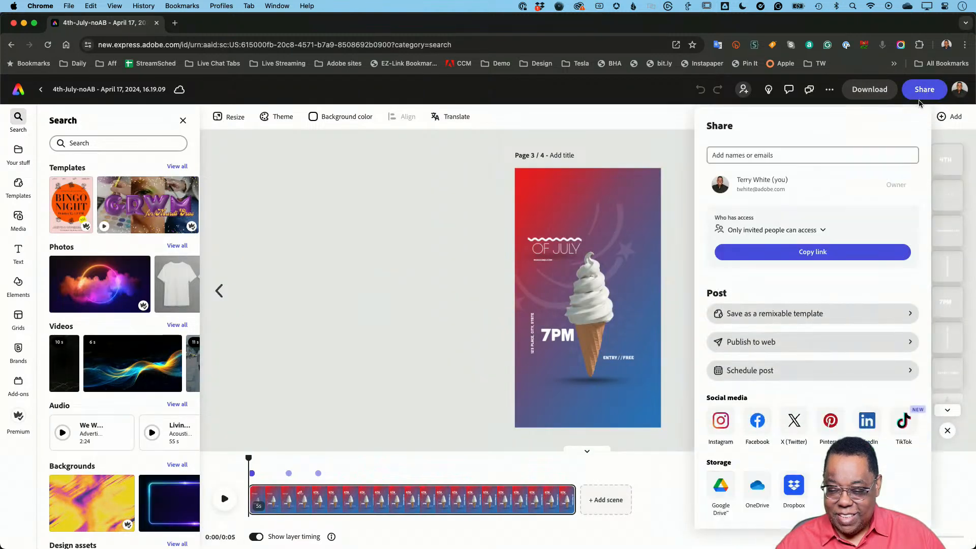
{"action": "left_click", "coordinate": [756, 376]}
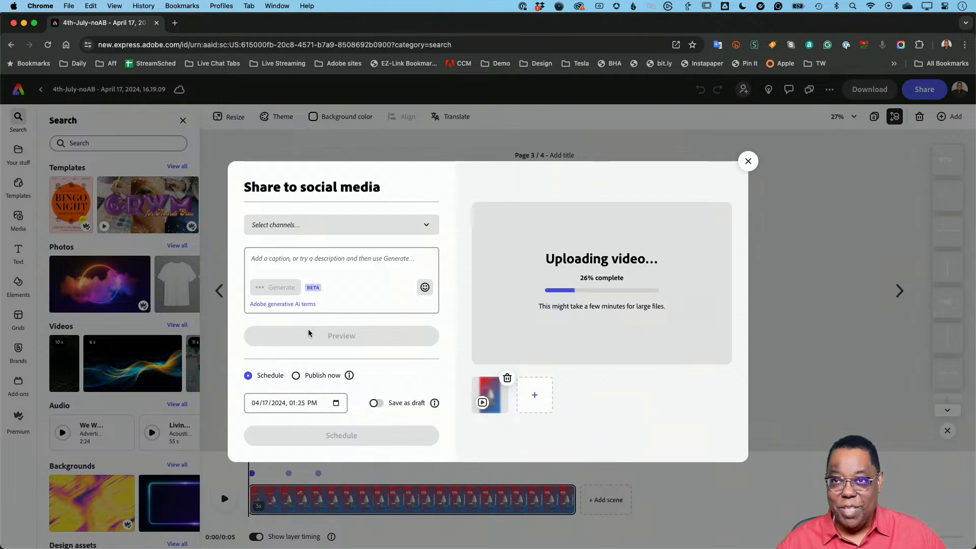
- Try a post to the personal Facebook, Instagram and X channels with Story as the Instagram post type, then discard it
{"action": "left_click", "coordinate": [363, 229]}
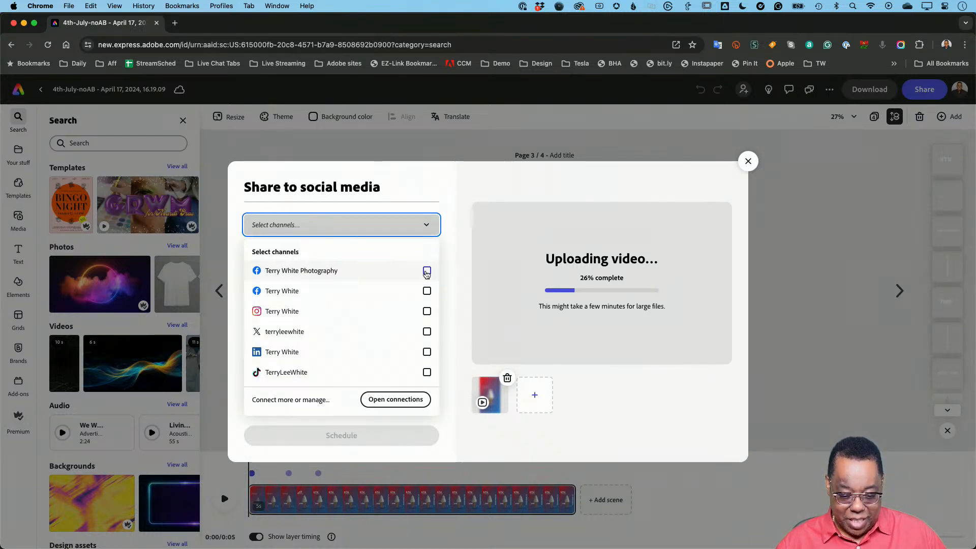
{"action": "left_click", "coordinate": [427, 290]}
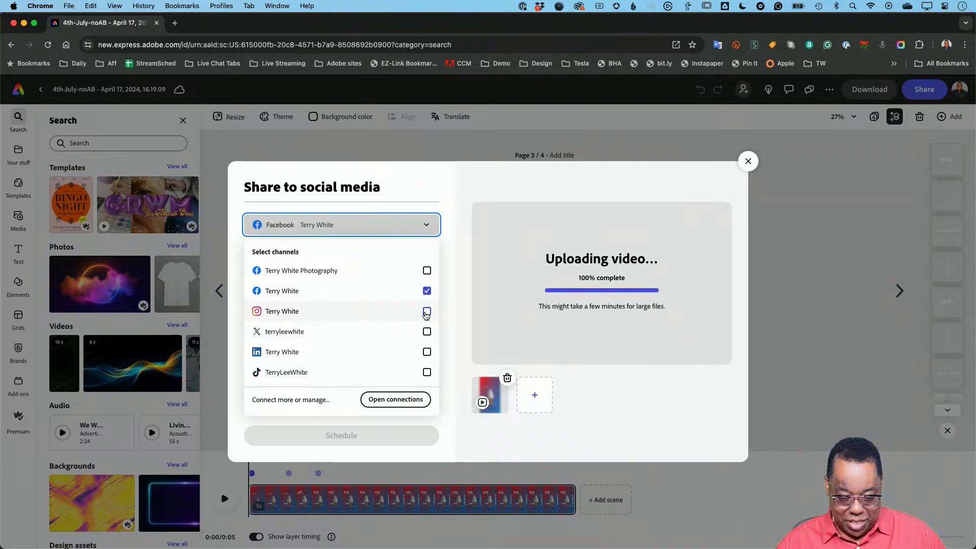
{"action": "left_click", "coordinate": [427, 311]}
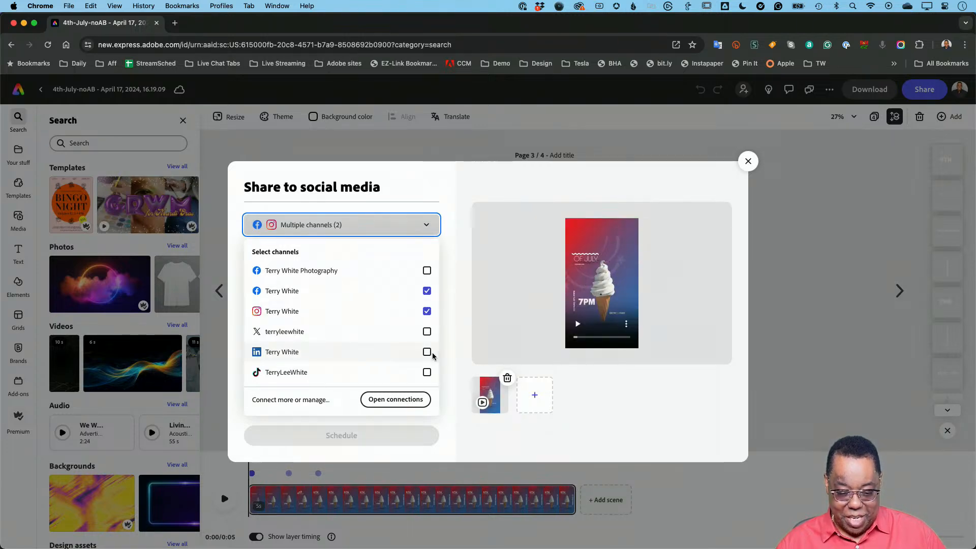
{"action": "left_click", "coordinate": [427, 332]}
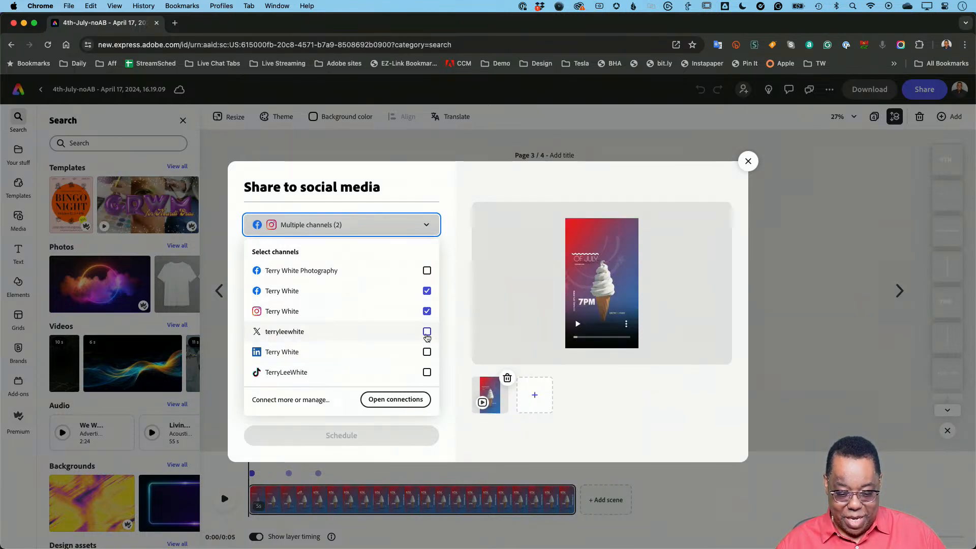
{"action": "left_click", "coordinate": [445, 275]}
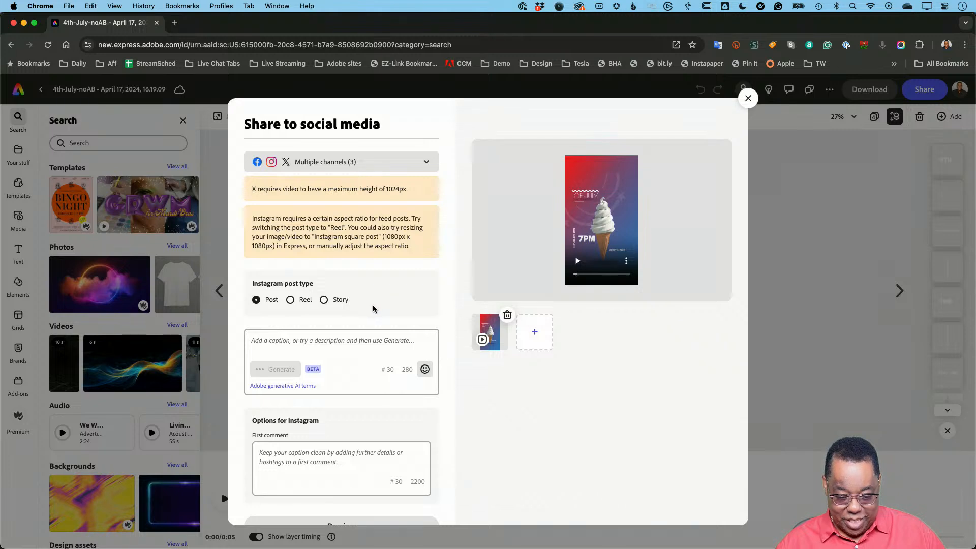
{"action": "left_click", "coordinate": [324, 300]}
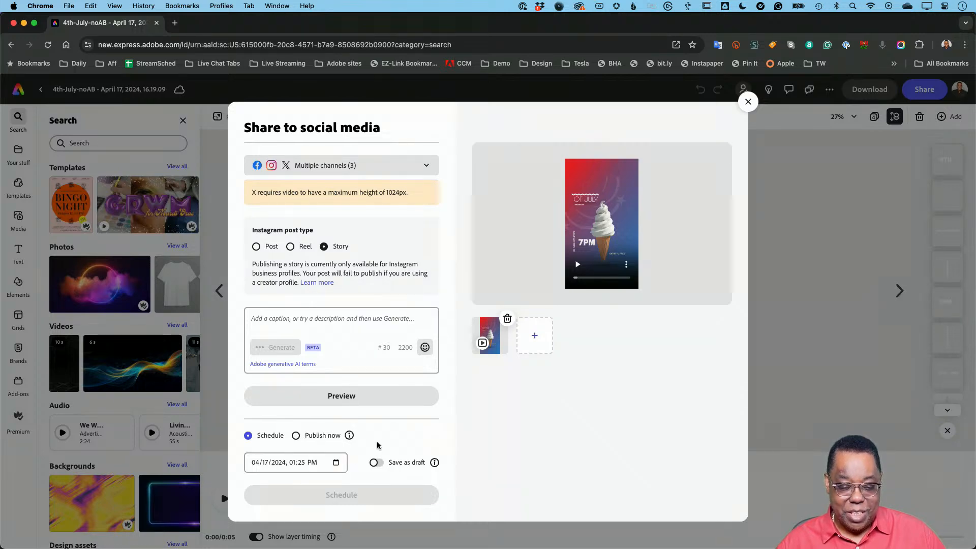
{"action": "left_click", "coordinate": [747, 103]}
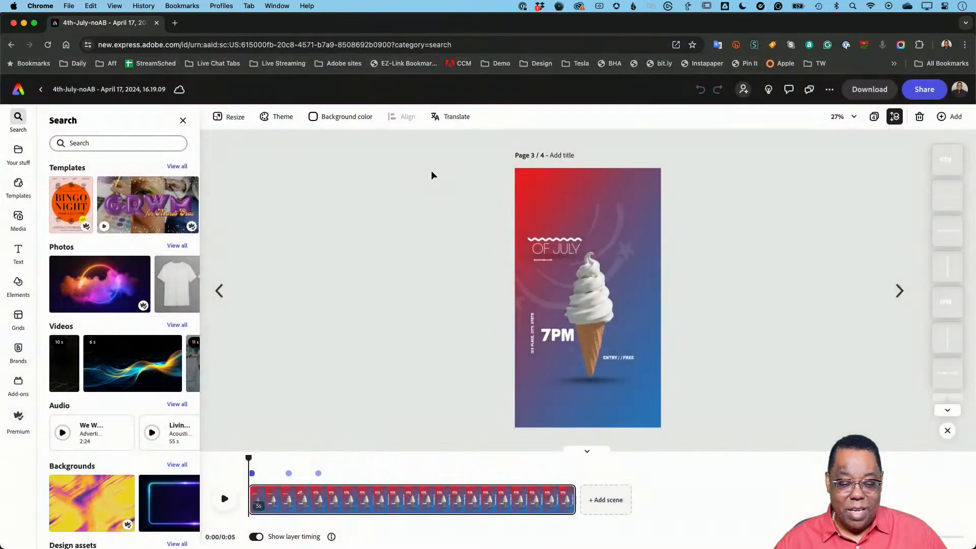
- Go to page 1 of the design, the original poster, and open its sharing options
{"action": "left_click", "coordinate": [219, 292]}
{"action": "left_click", "coordinate": [219, 337]}
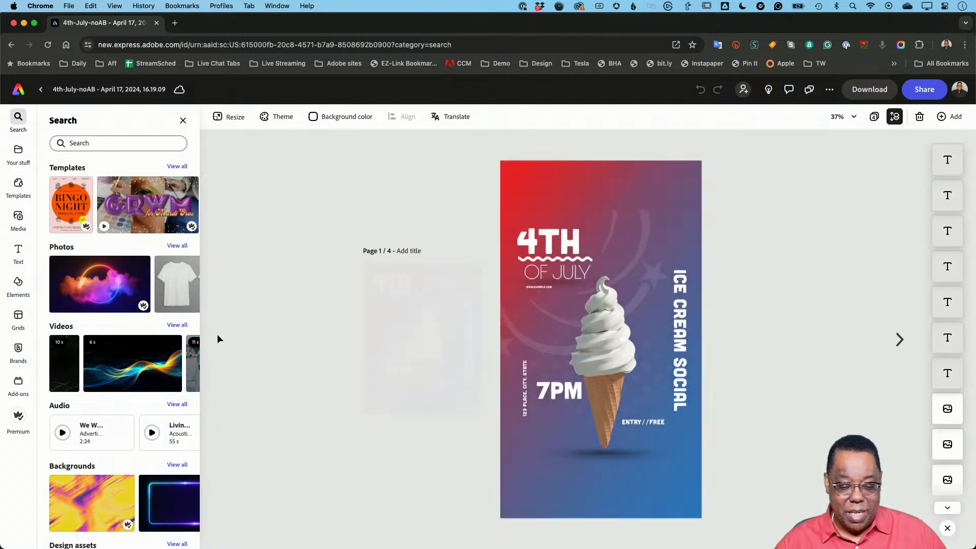
{"action": "left_click", "coordinate": [911, 91]}
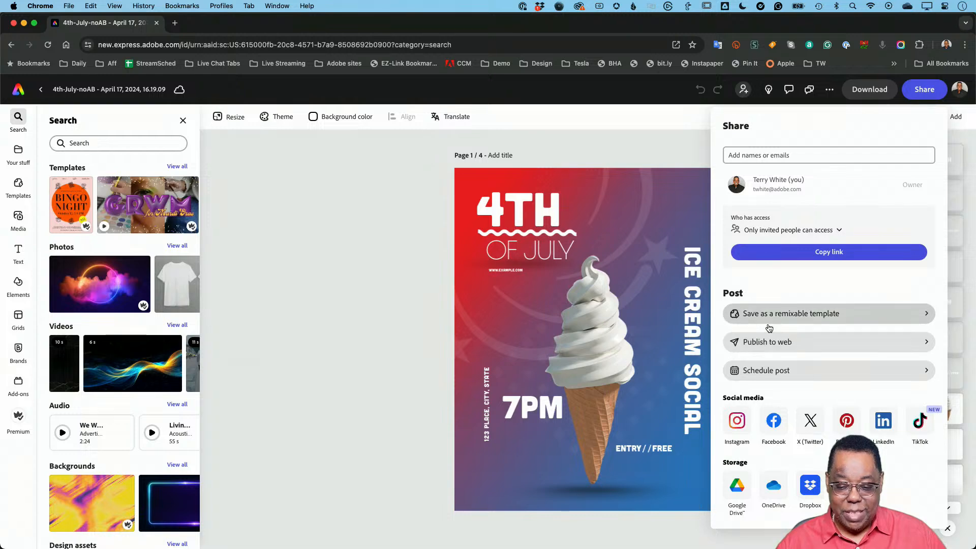